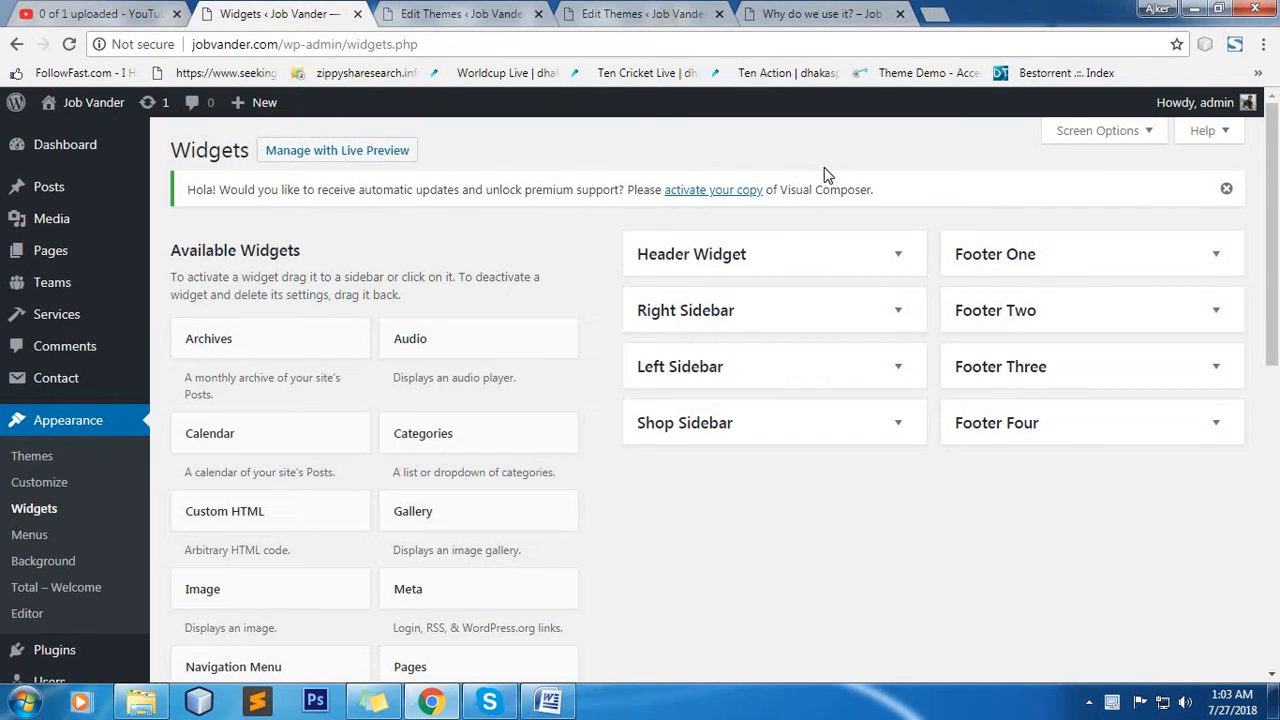
# Open the contact forms list and start adding a new contact form.
pyautogui.moveTo(118, 383)
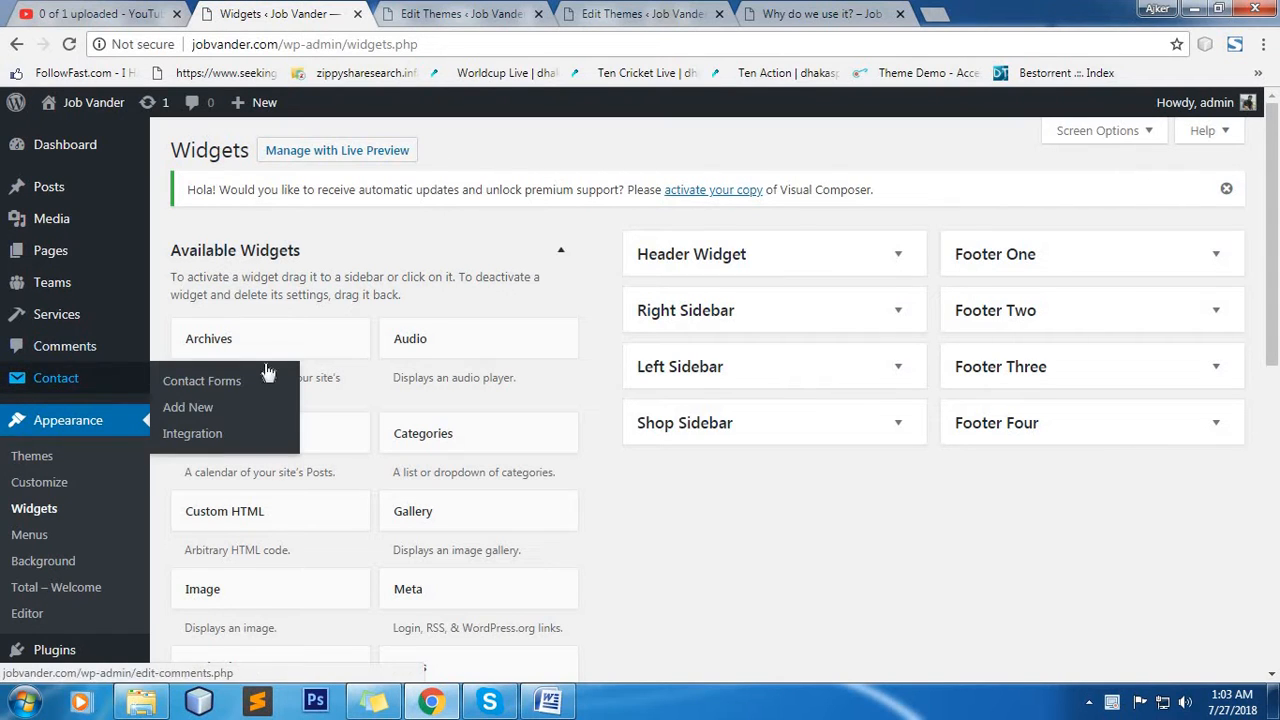
pyautogui.click(55, 381)
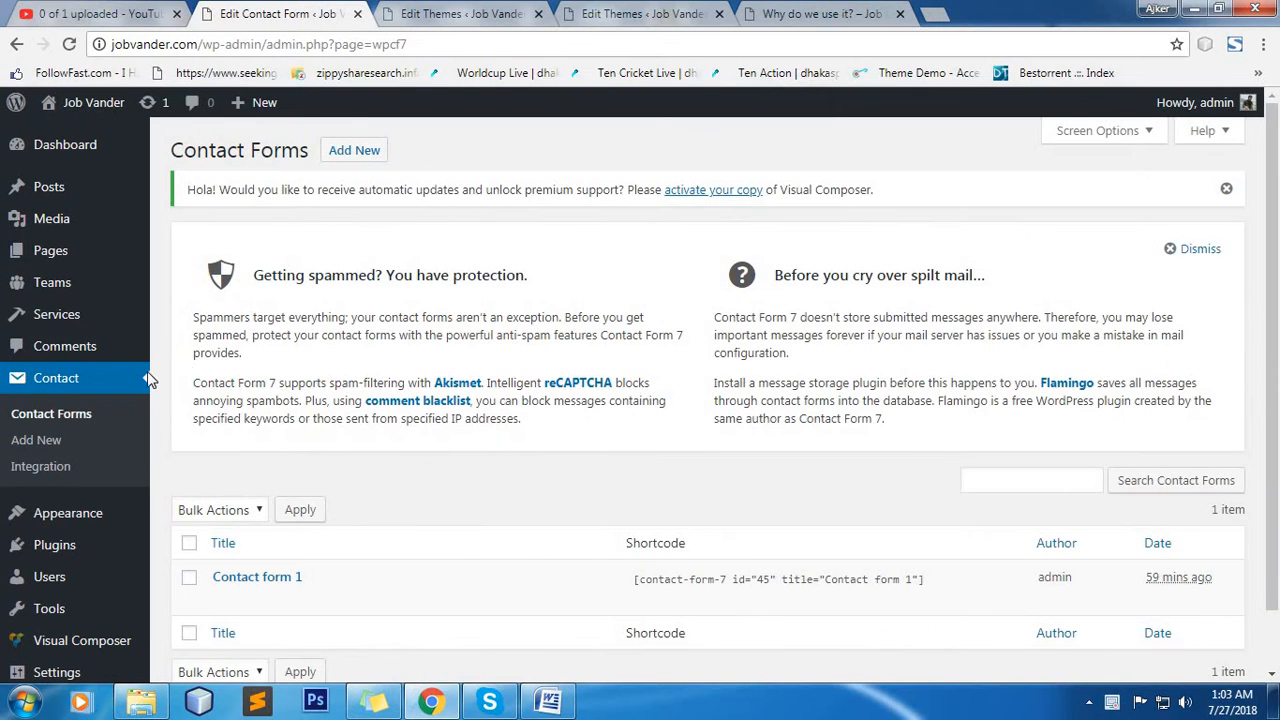
pyautogui.scroll(-1, 434, 403)
pyautogui.scroll(1, 357, 163)
pyautogui.click(354, 148)
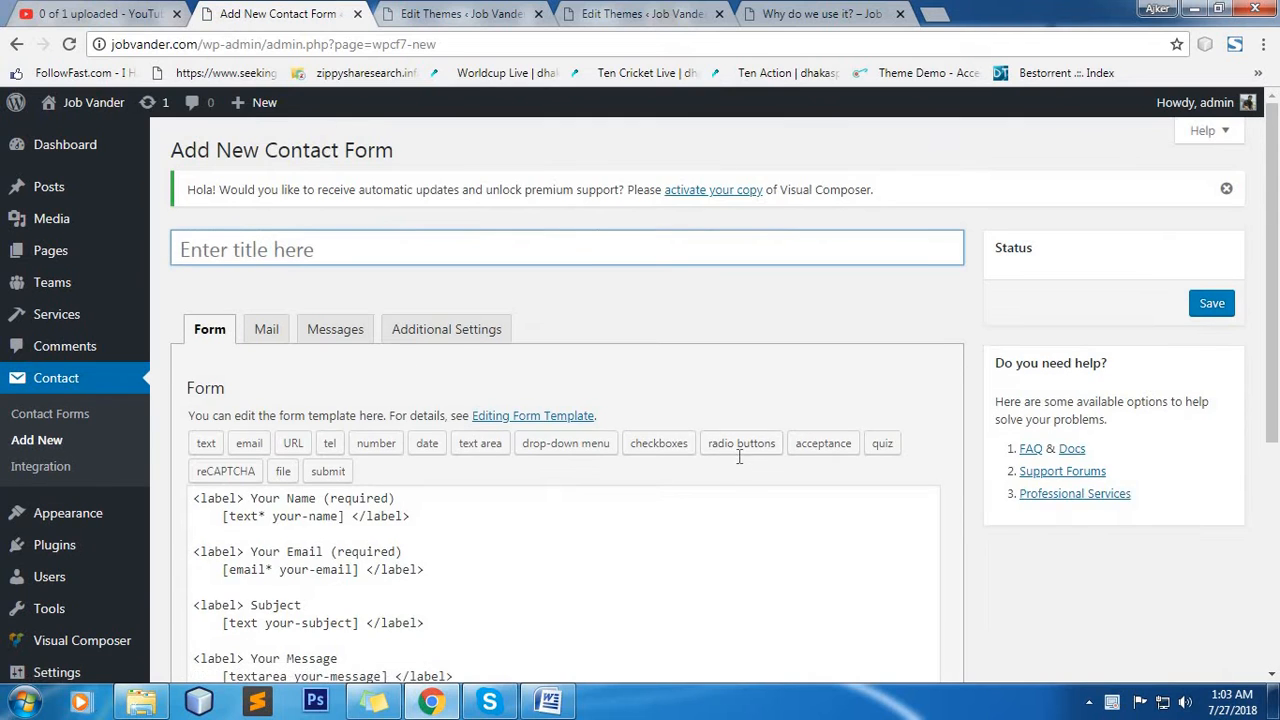
# Title the new contact form "Contact Us" and save it with the default form template.
pyautogui.scroll(-1, 737, 458)
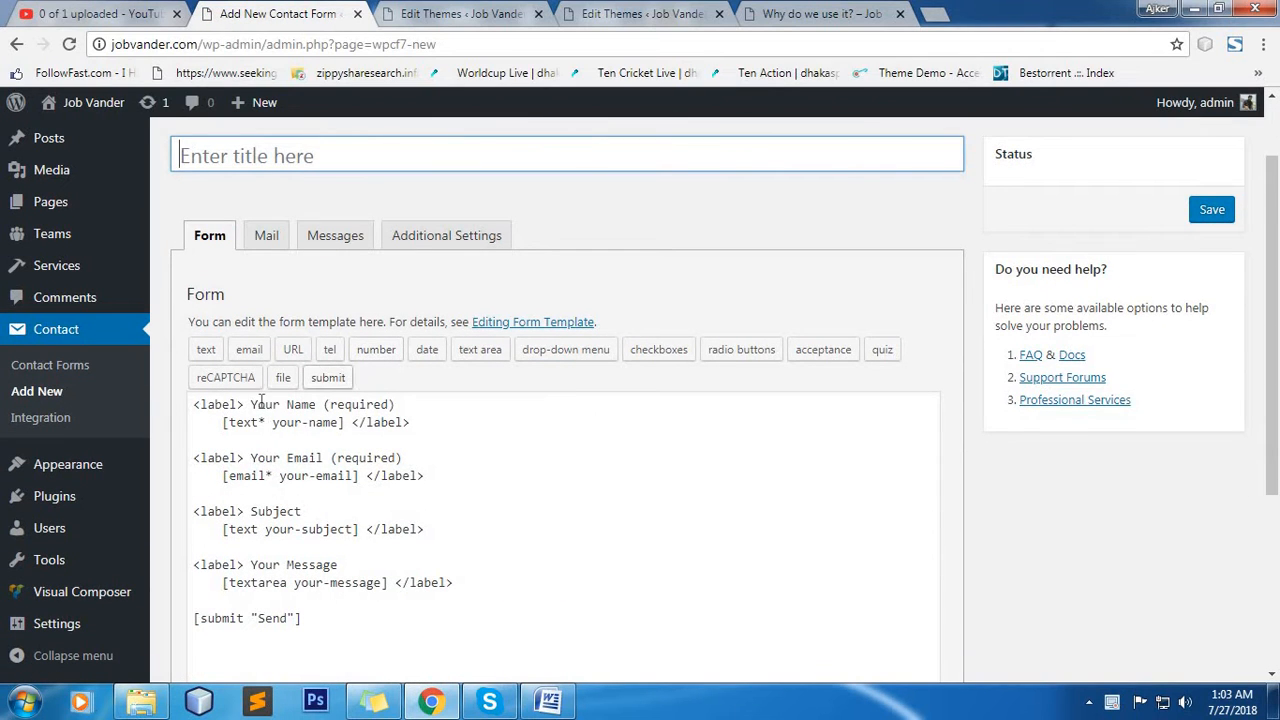
pyautogui.click(288, 155)
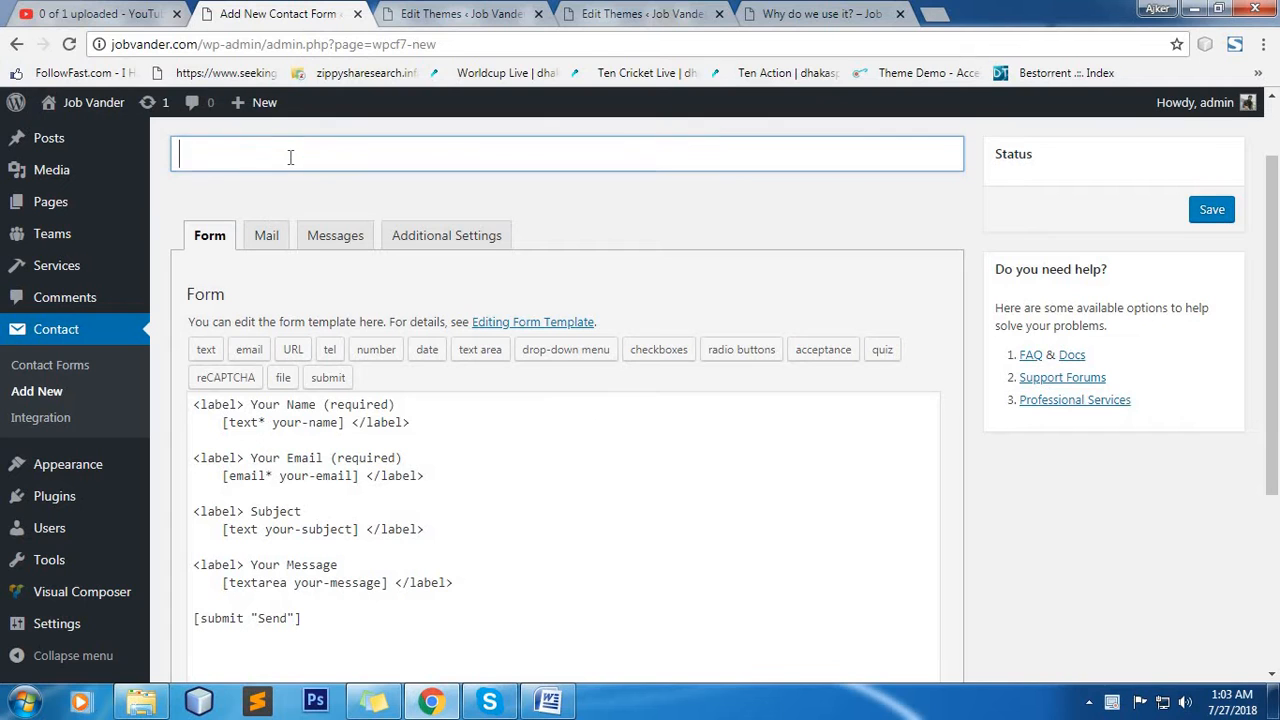
pyautogui.click(310, 465)
pyautogui.scroll(-2, 405, 515)
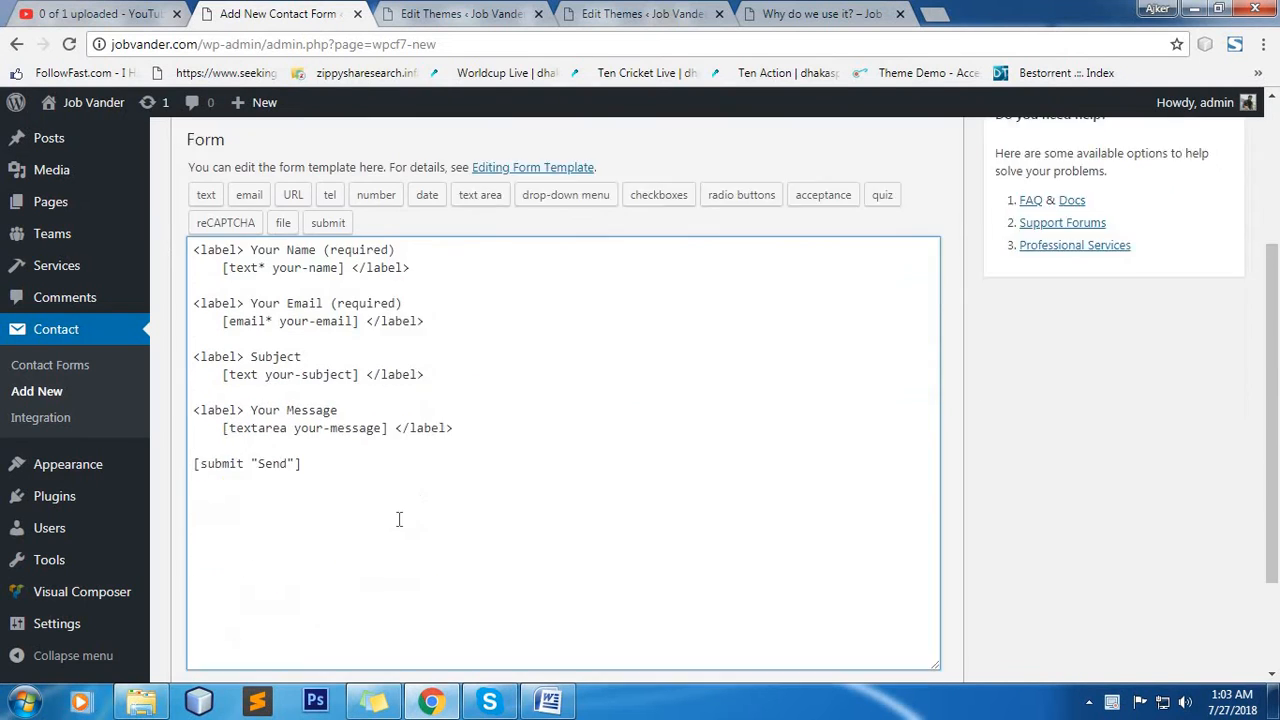
pyautogui.scroll(3, 360, 470)
pyautogui.click(341, 251)
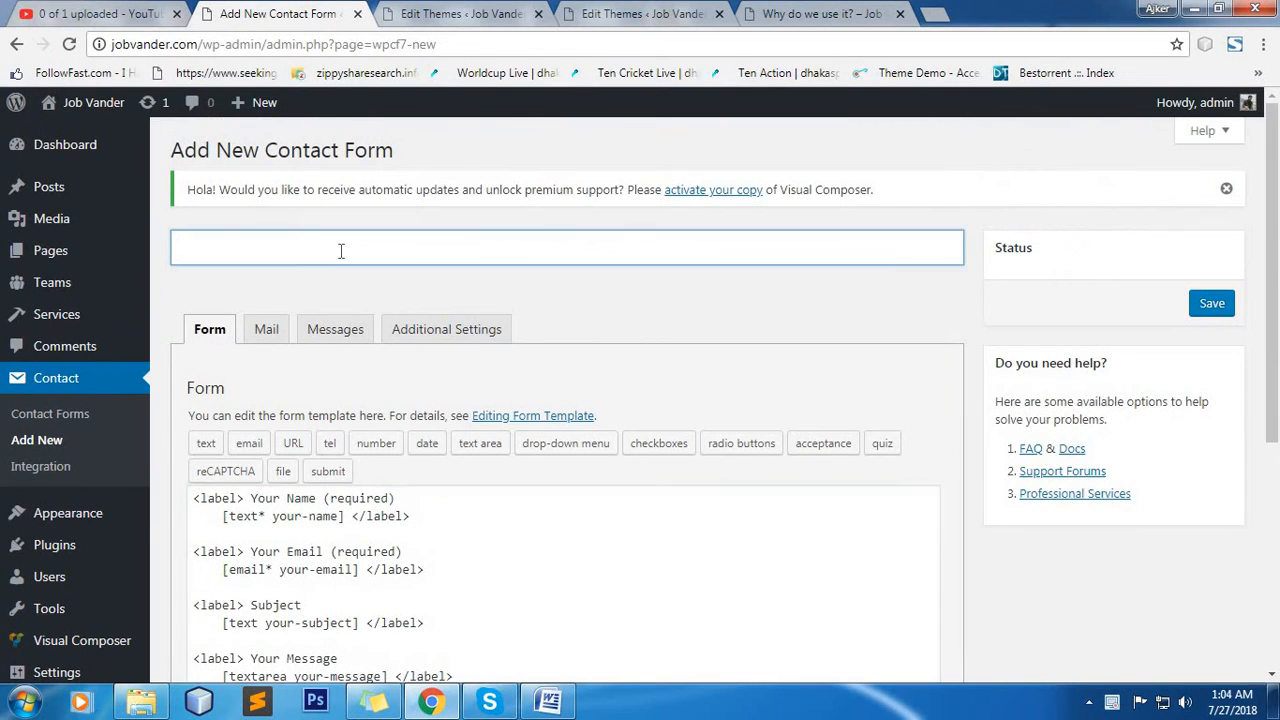
pyautogui.write('ContactU')
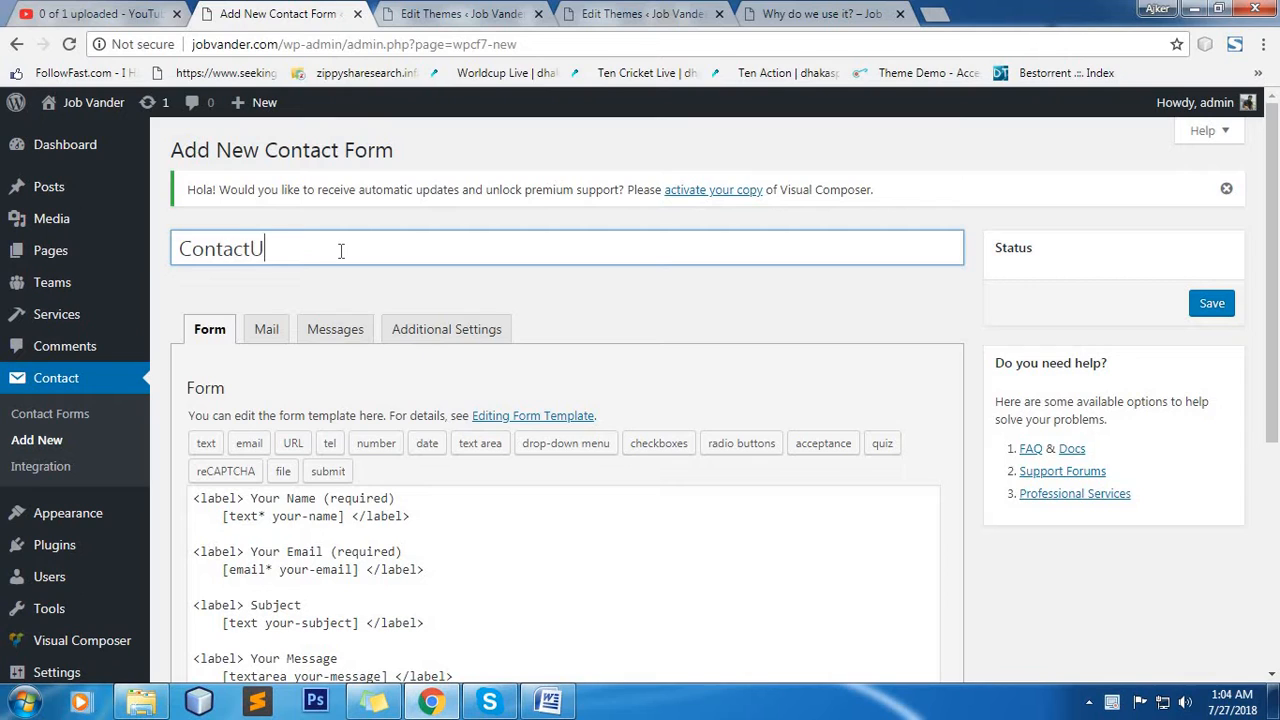
pyautogui.write('s')
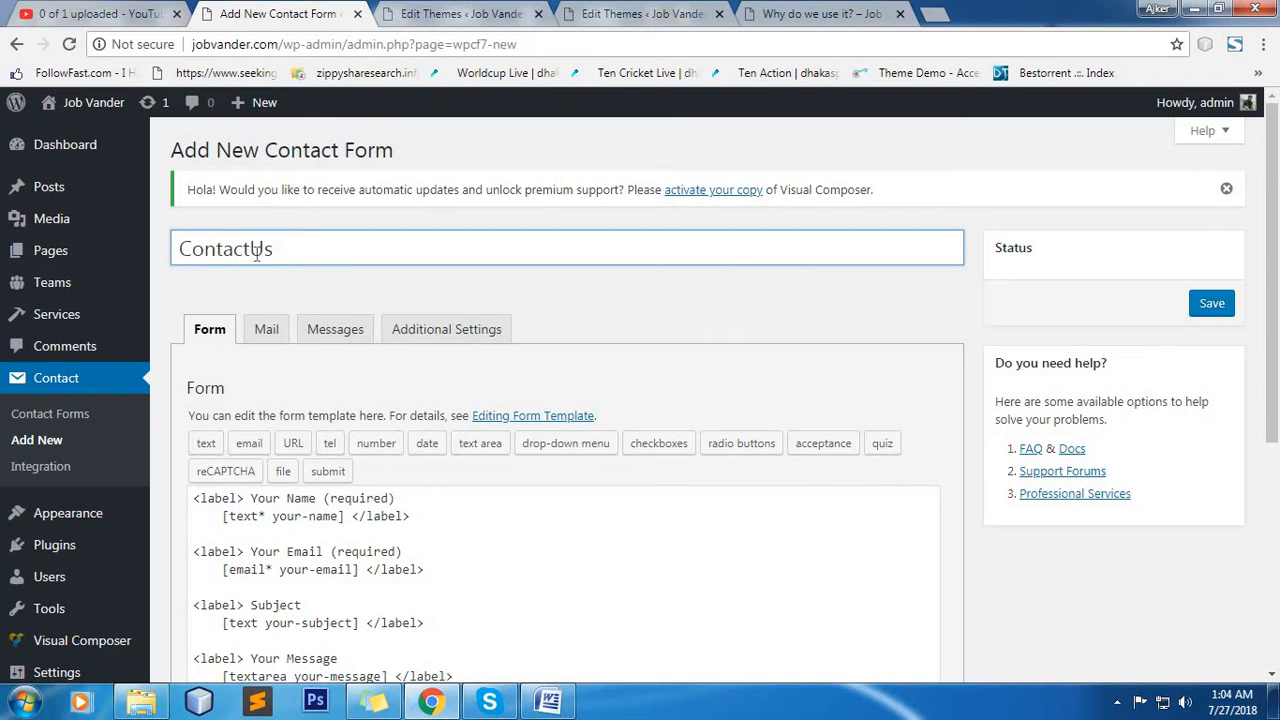
pyautogui.click(257, 252)
pyautogui.click(1214, 308)
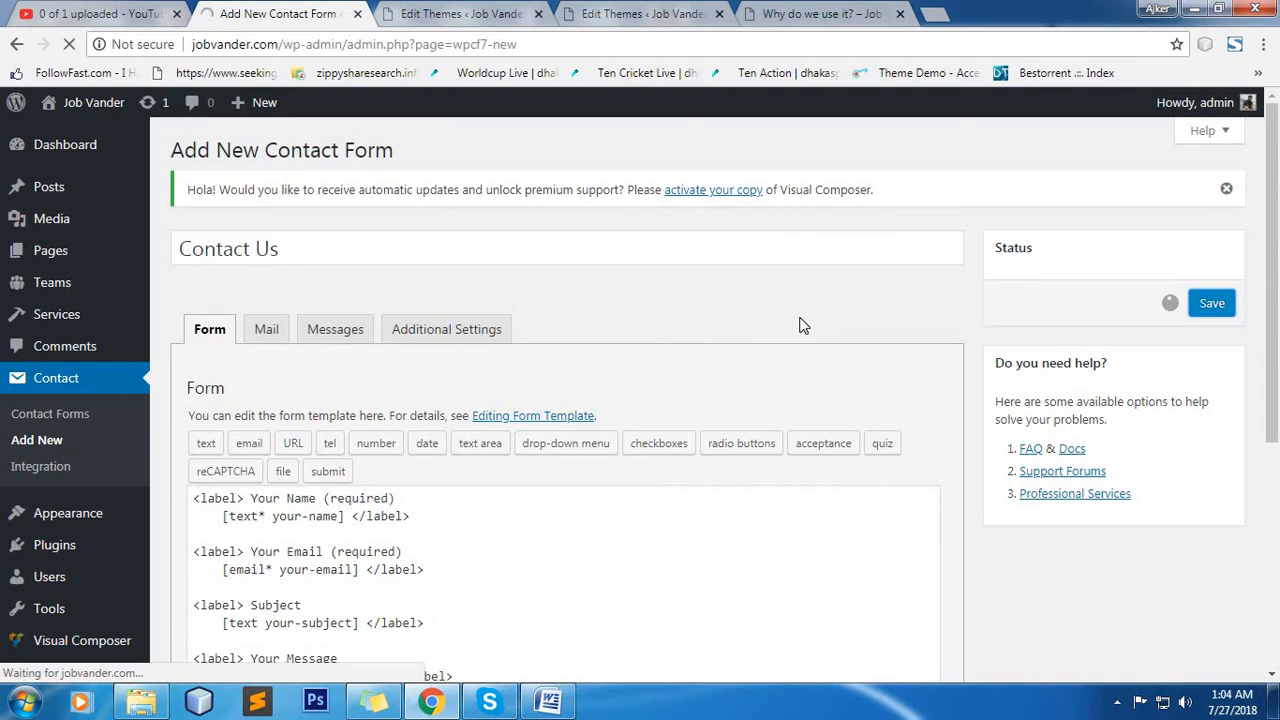
# Copy the shortcode of the saved Contact Us form.
pyautogui.click(785, 12)
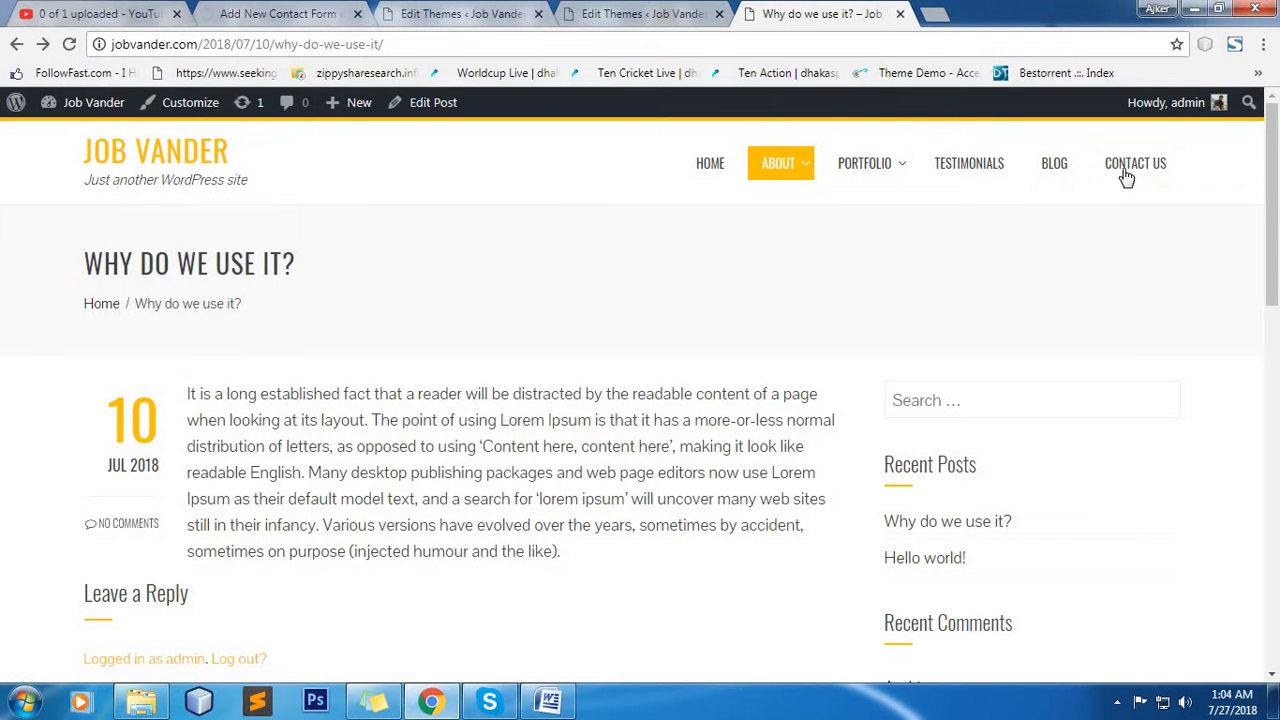
pyautogui.click(308, 12)
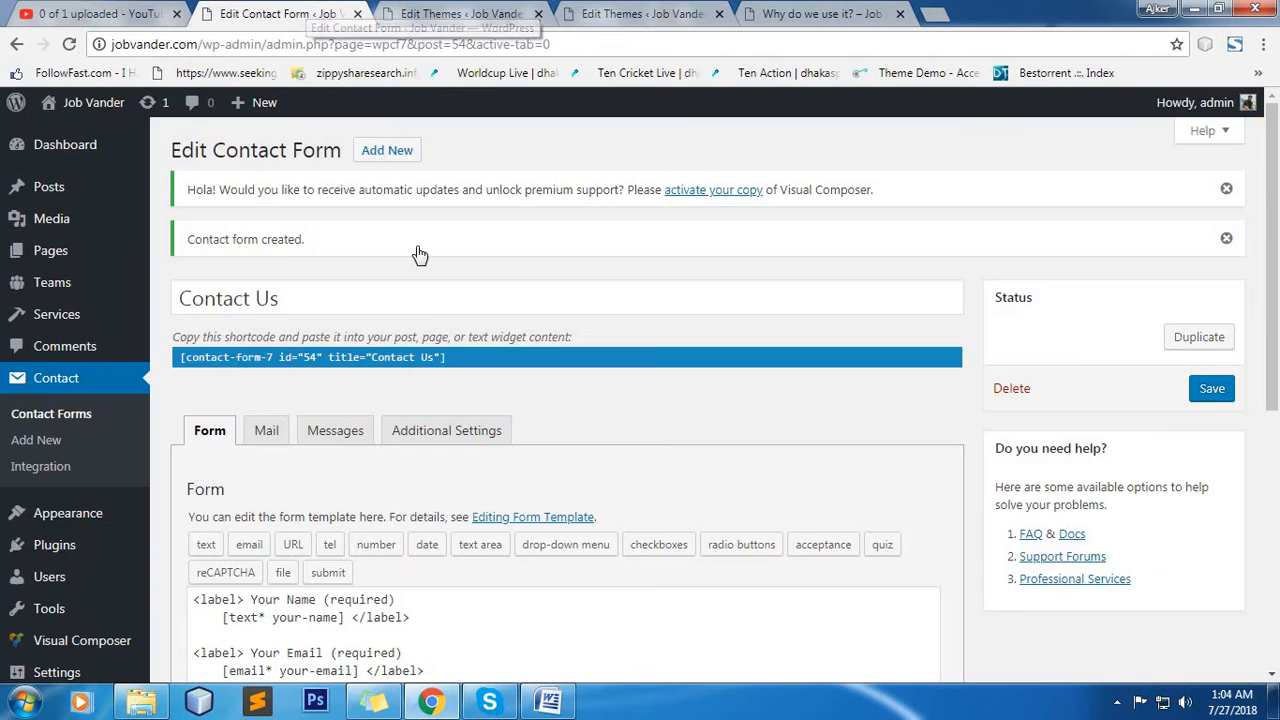
pyautogui.rightClick(392, 357)
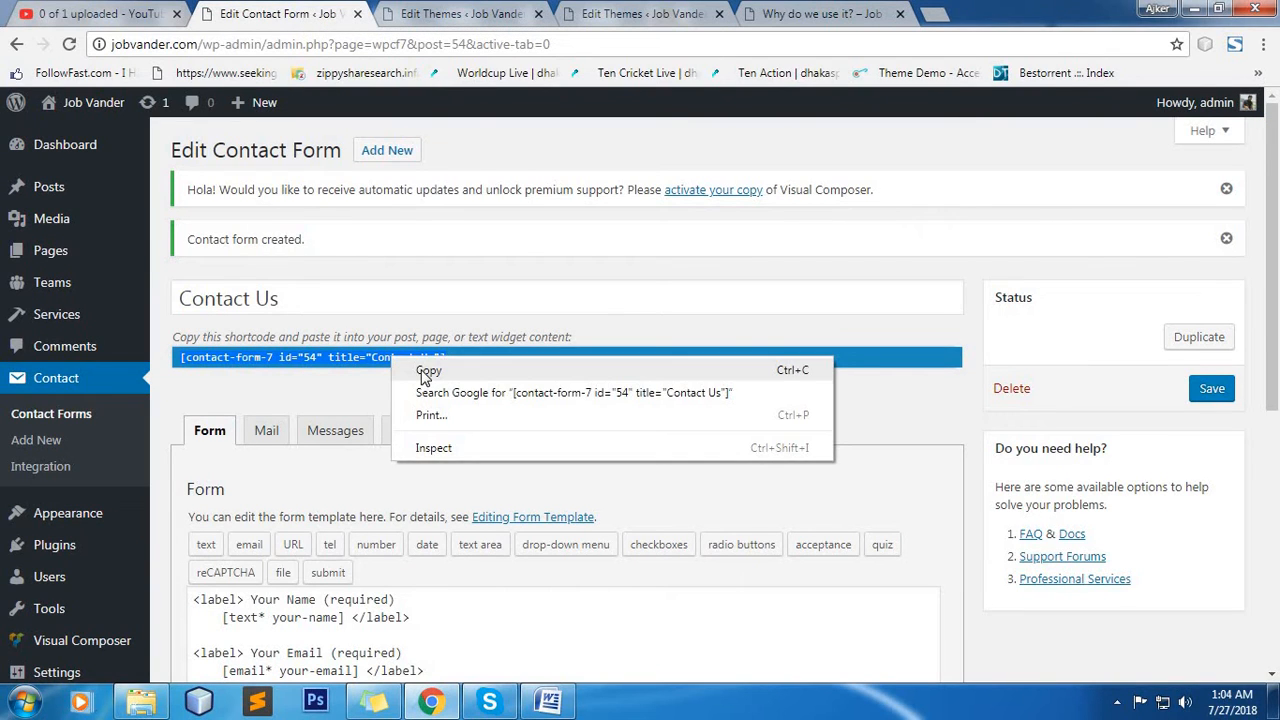
pyautogui.click(426, 371)
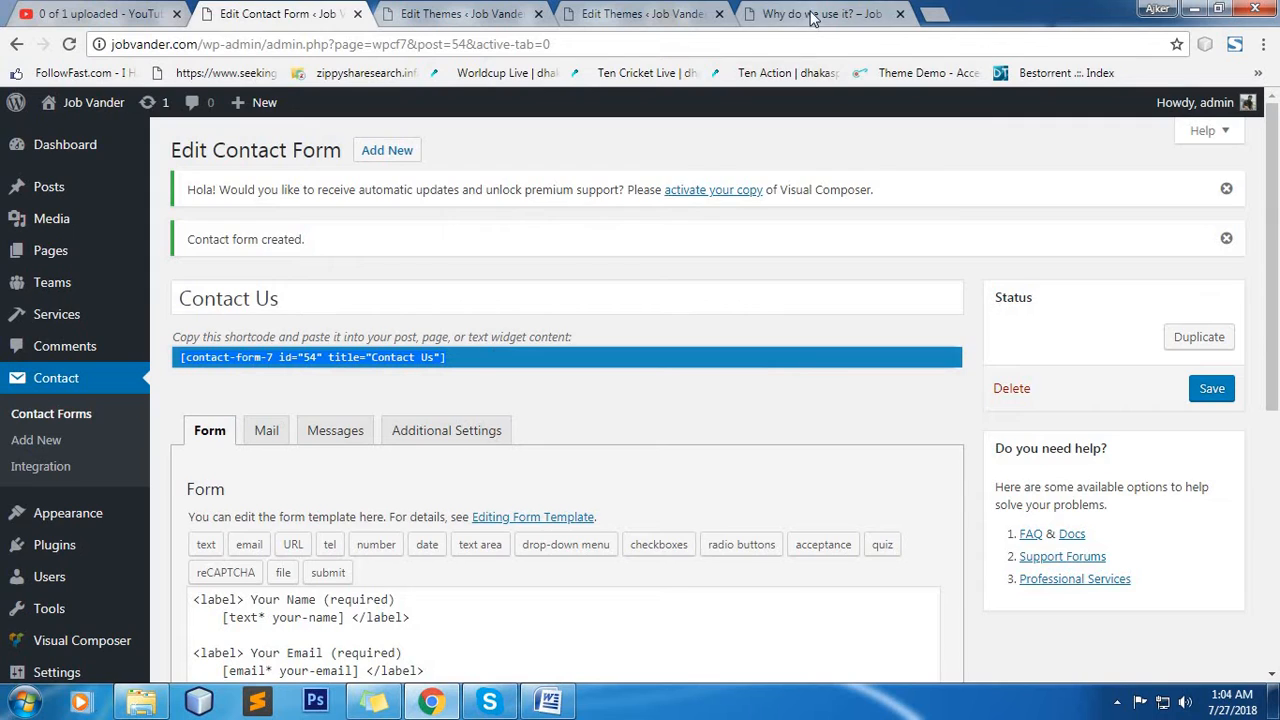
# Go to the site's Contact Us page and open it for editing in a separate browser tab placed before the live page.
pyautogui.click(815, 14)
pyautogui.click(1120, 163)
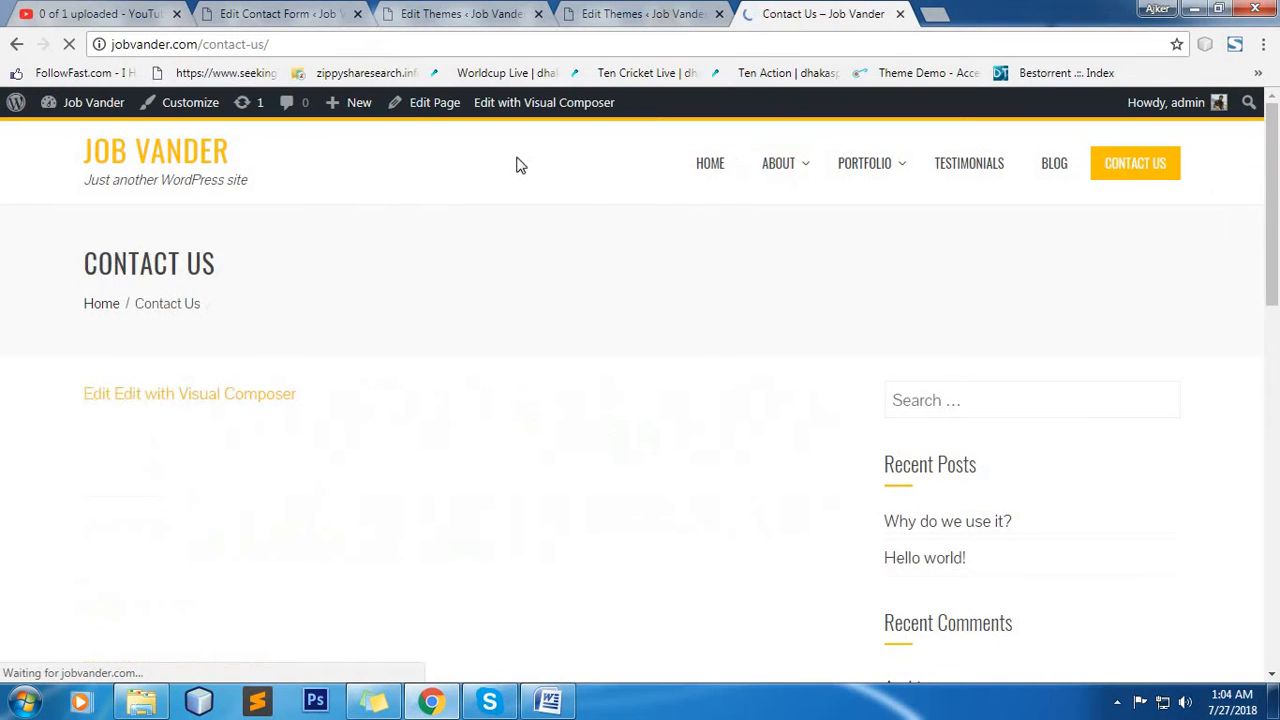
pyautogui.rightClick(436, 114)
pyautogui.click(484, 124)
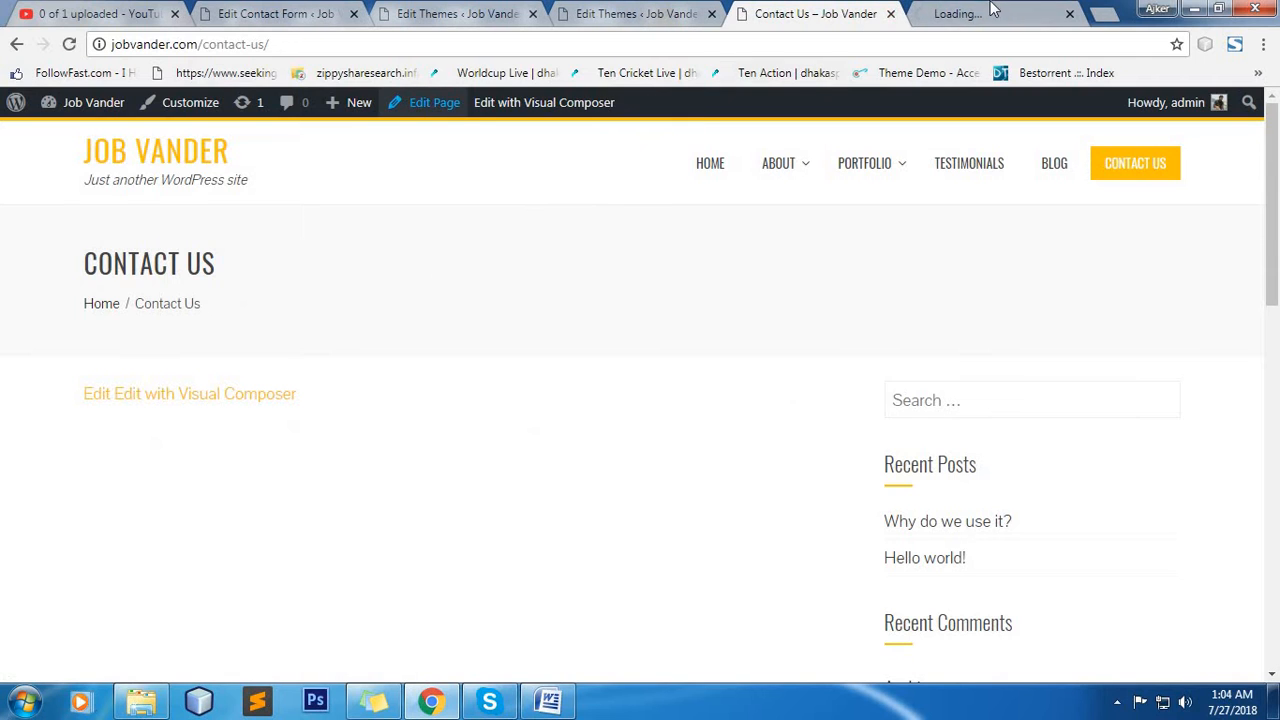
pyautogui.moveTo(992, 10); pyautogui.dragTo(815, 14)
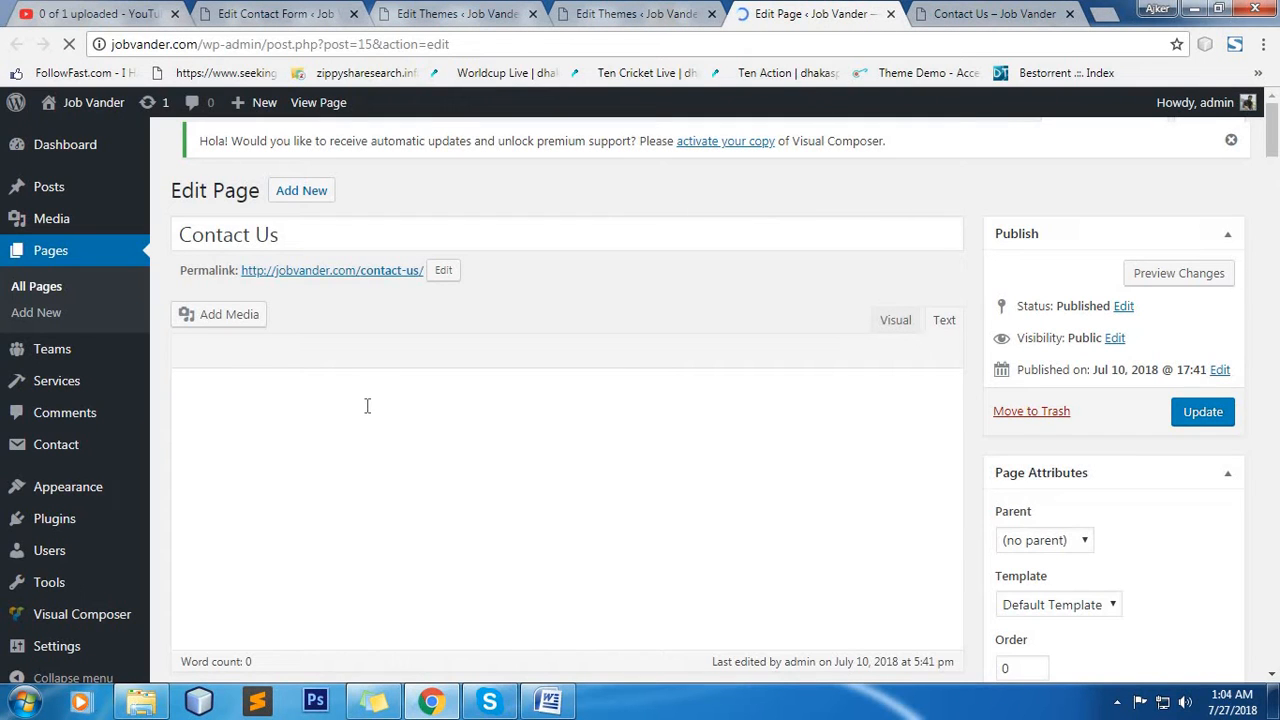
# Paste the shortcode [contact-form-7 id="54" title="Contact Us"] into the Contact Us page content and update the page.
pyautogui.rightClick(335, 430)
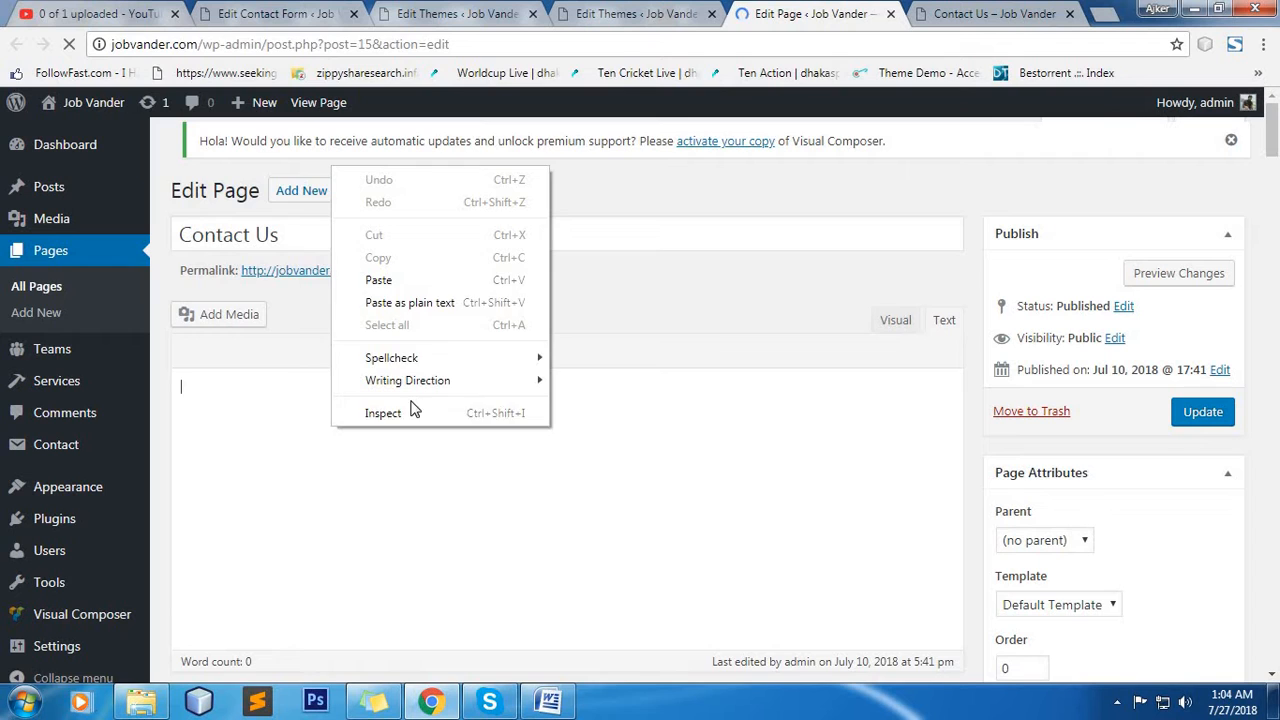
pyautogui.click(445, 280)
pyautogui.click(1195, 428)
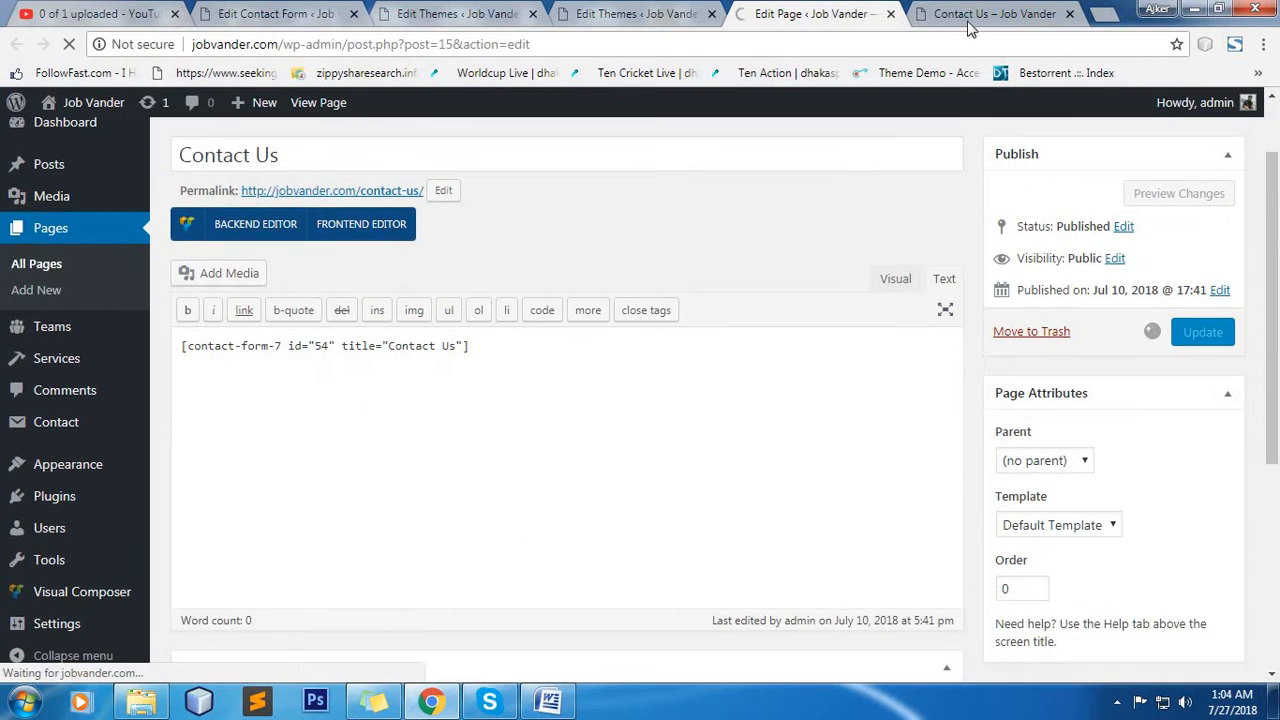
# Reload the live Contact Us page and examine the embedded form's name, email, subject and message fields and send button.
pyautogui.click(993, 14)
pyautogui.click(72, 44)
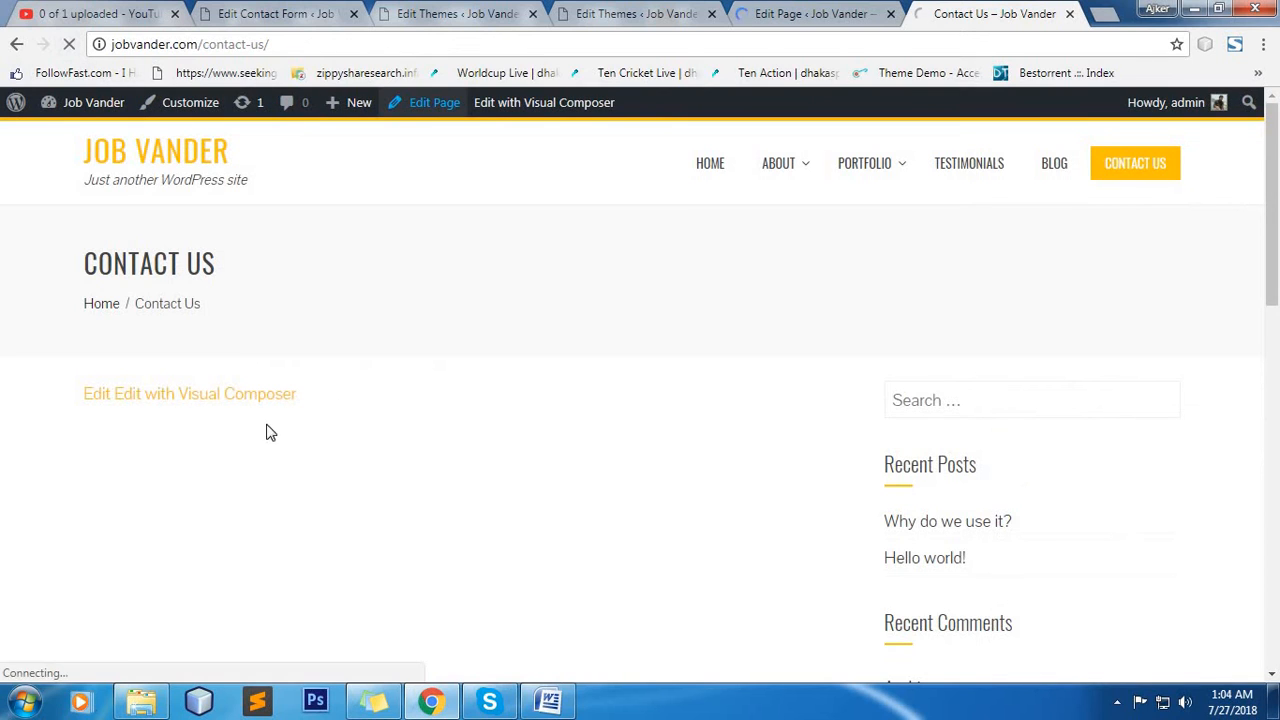
pyautogui.scroll(-2, 602, 402)
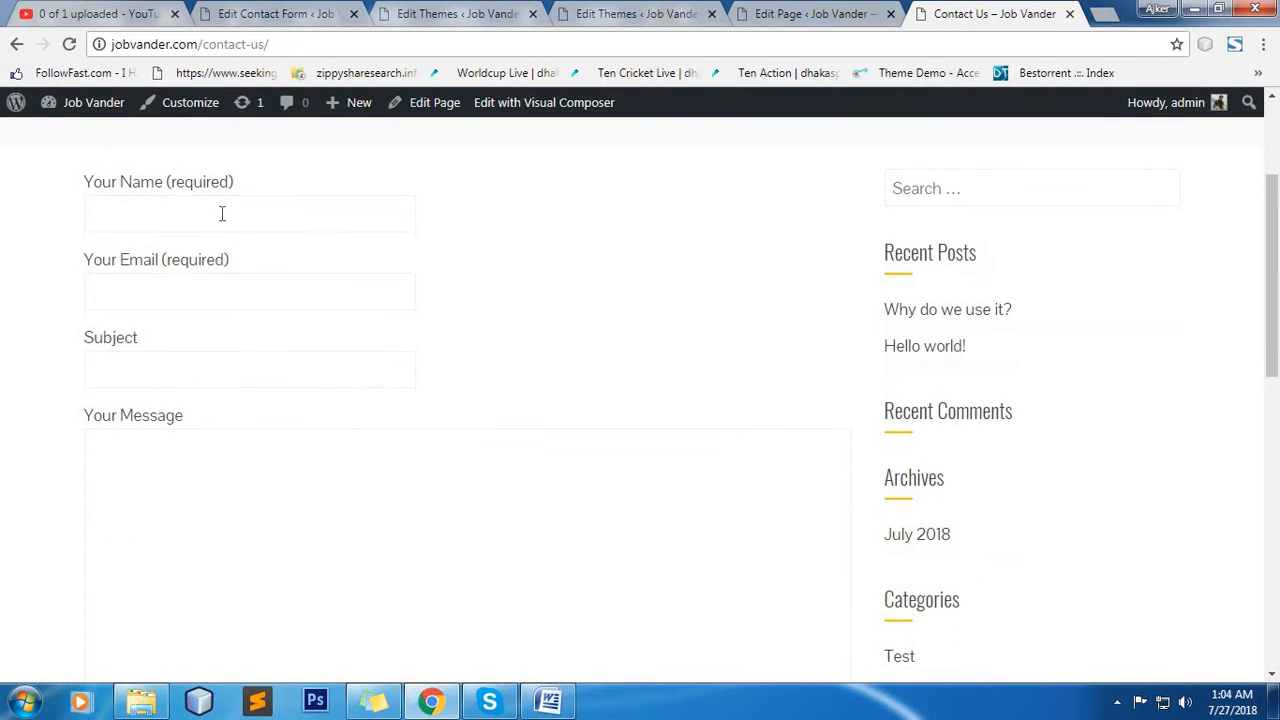
pyautogui.click(303, 209)
pyautogui.moveTo(92, 182); pyautogui.dragTo(257, 184)
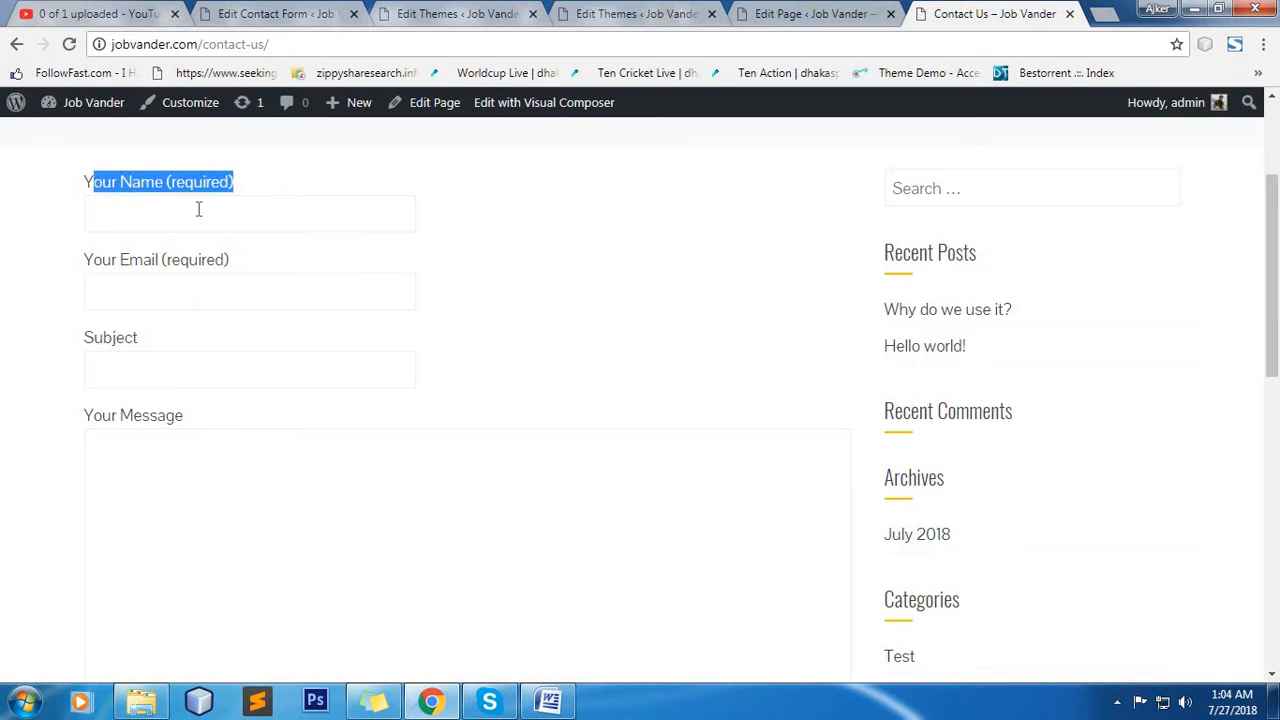
pyautogui.click(141, 213)
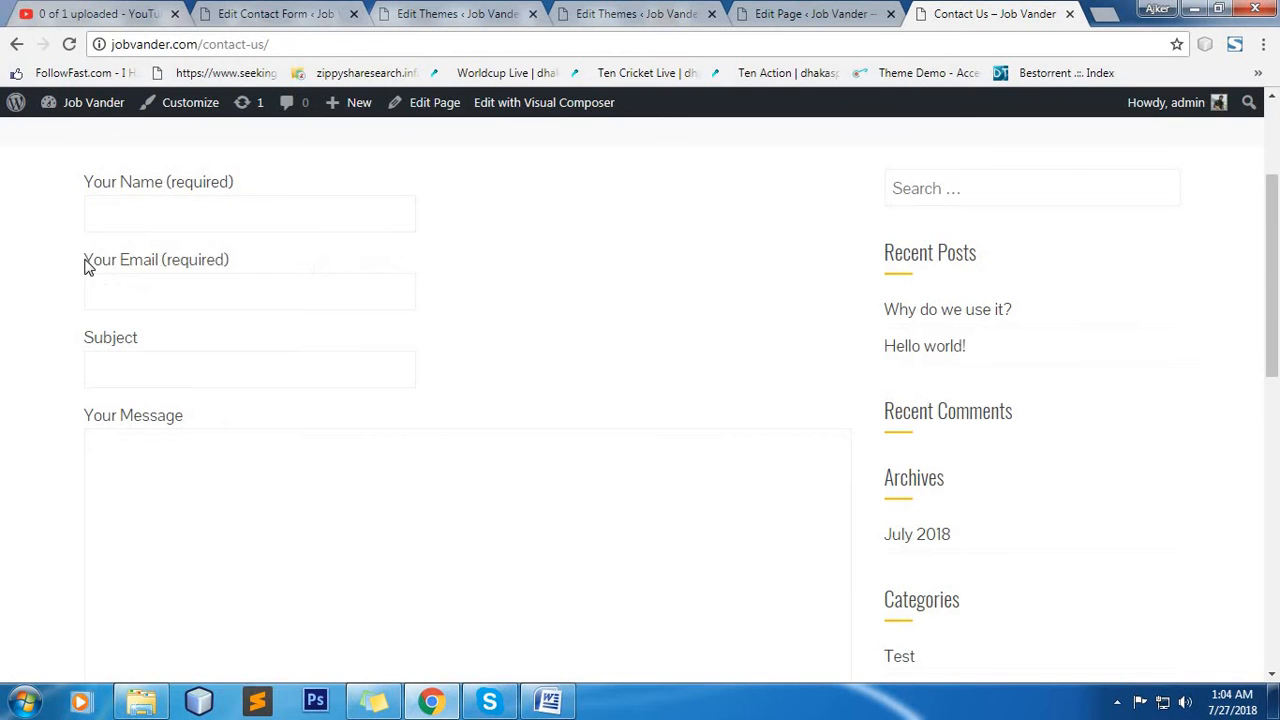
pyautogui.tripleClick(238, 265)
pyautogui.moveTo(232, 350); pyautogui.dragTo(143, 396)
pyautogui.click(143, 397)
pyautogui.scroll(-4, 300, 429)
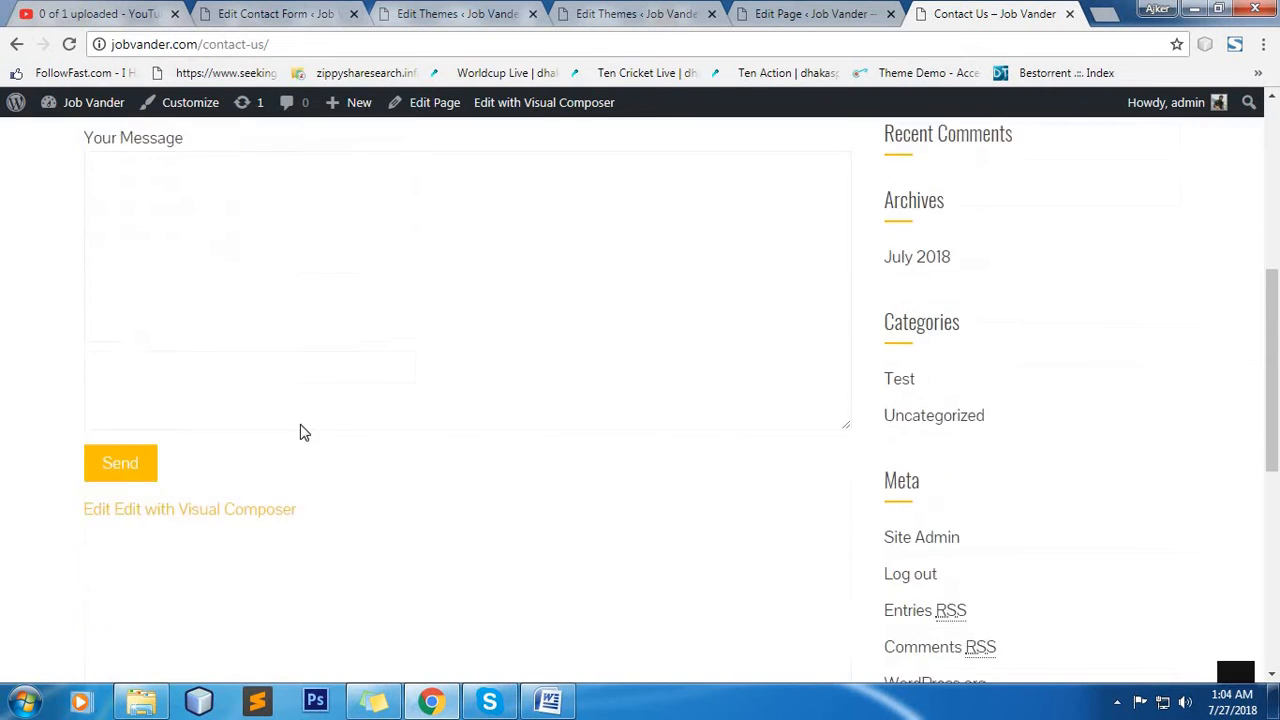
pyautogui.scroll(5, 622, 364)
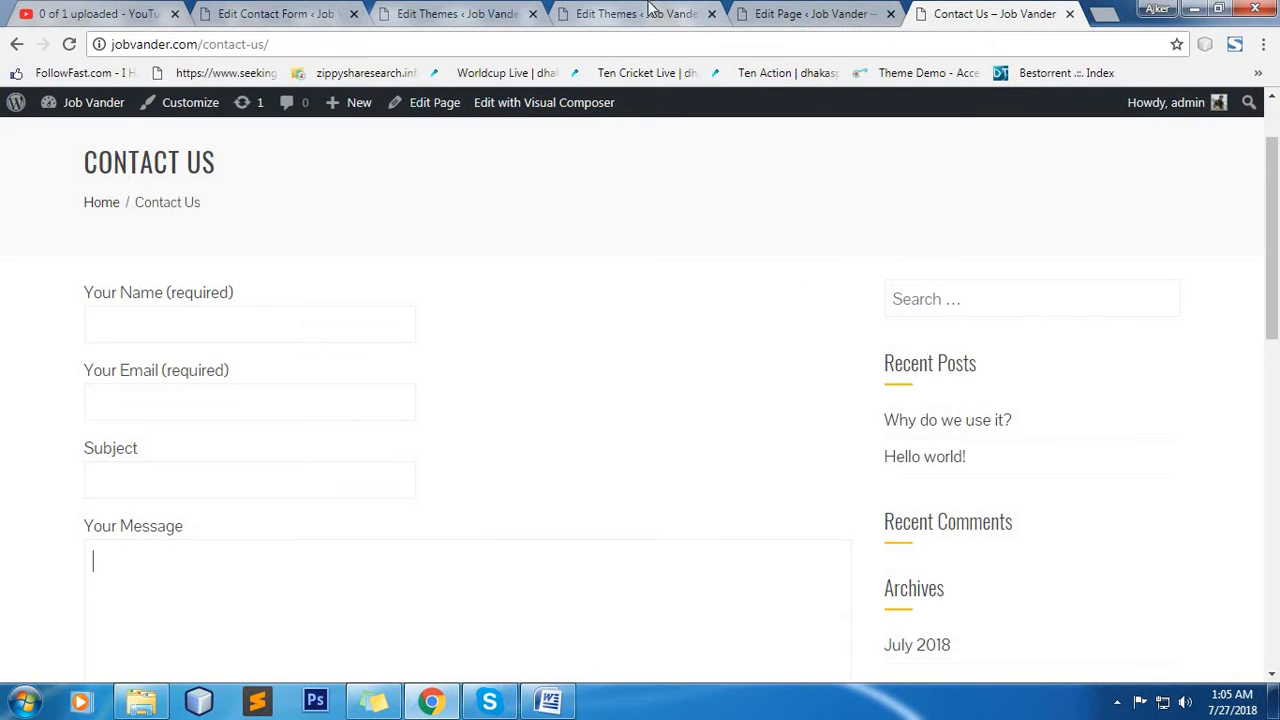
# Delete the default name, email, subject and message fields from the Contact Us form template, keeping only the submit tag.
pyautogui.click(295, 13)
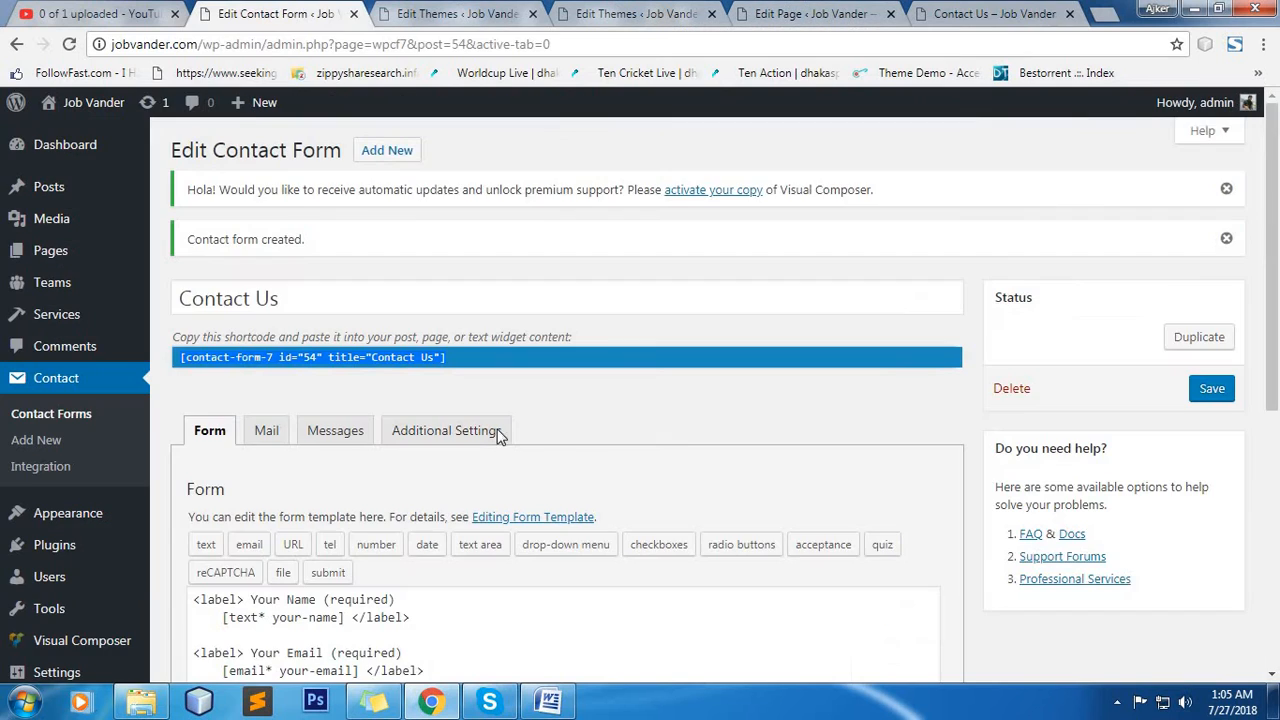
pyautogui.scroll(-3, 680, 441)
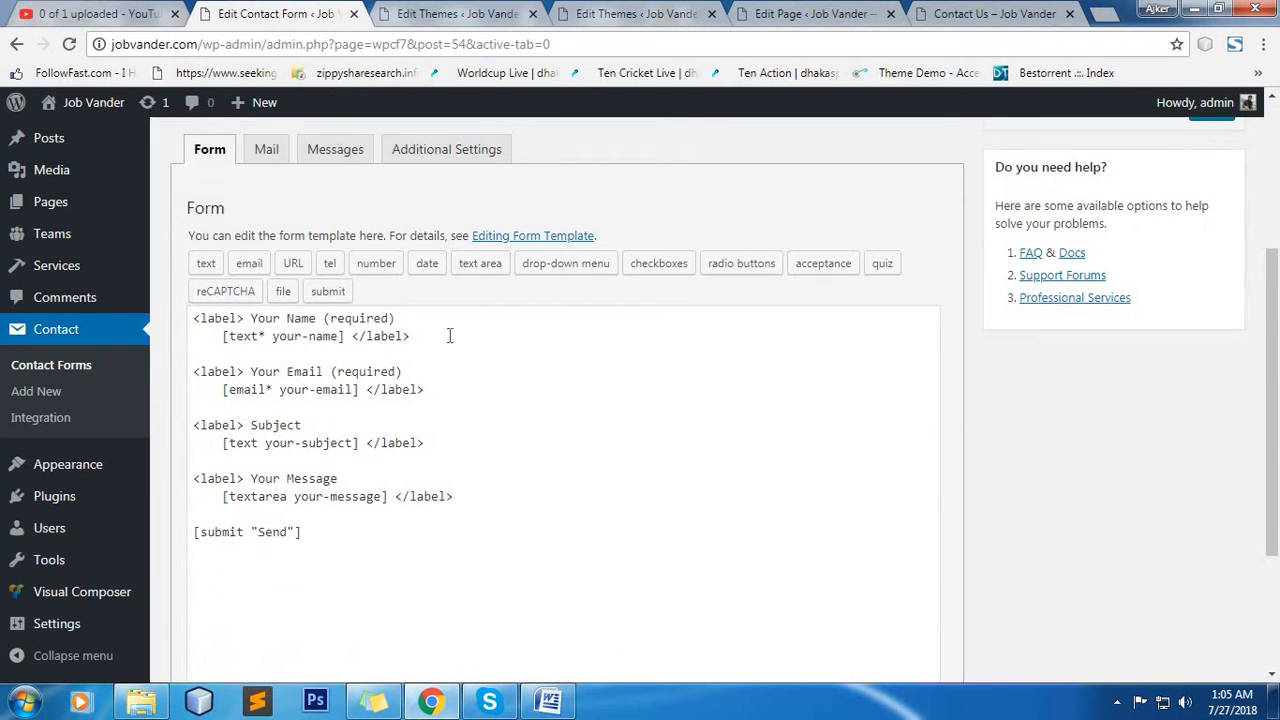
pyautogui.moveTo(473, 500); pyautogui.dragTo(192, 305)
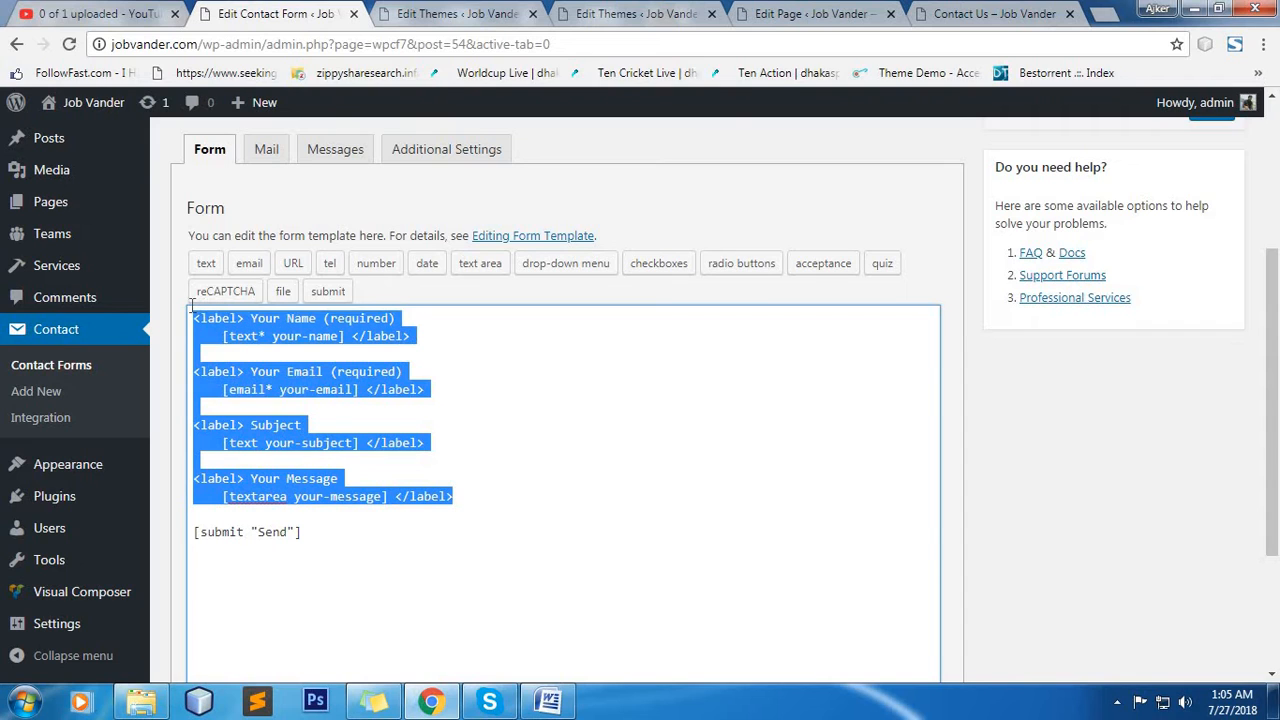
pyautogui.press('BackSpace')
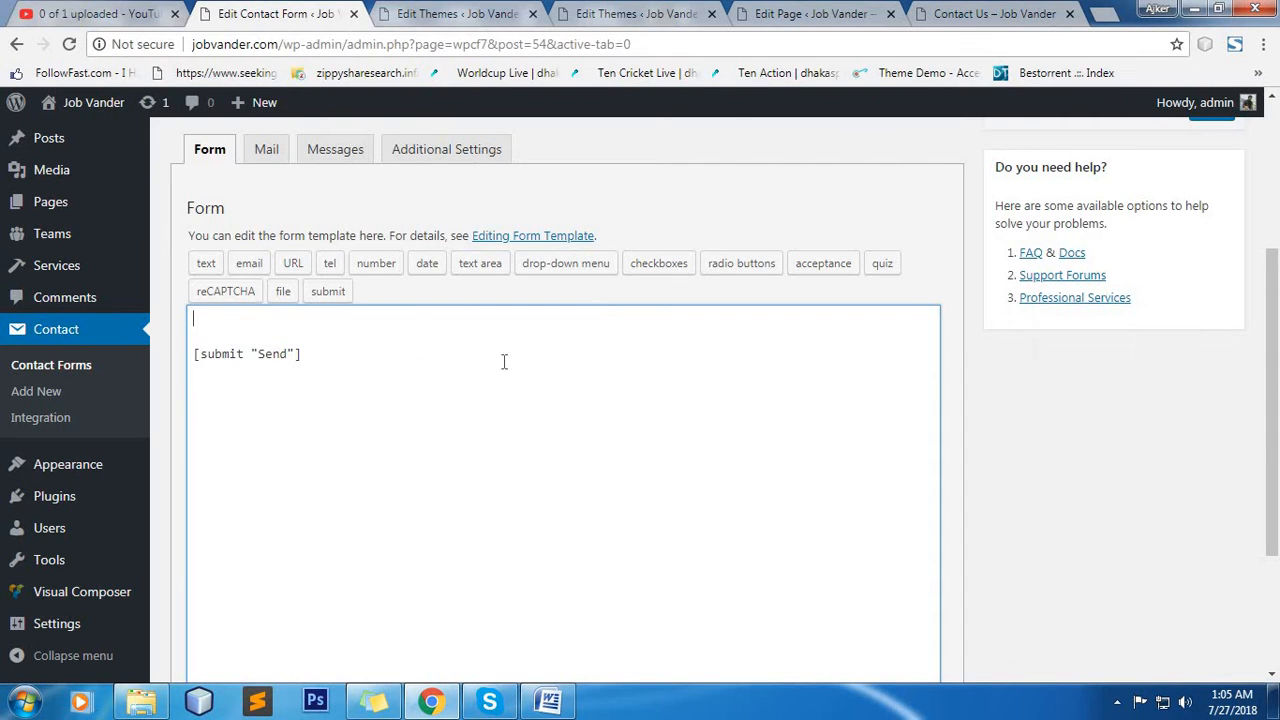
# Begin a new text form-tag, mark it as a required field and name it your-name.
pyautogui.click(210, 265)
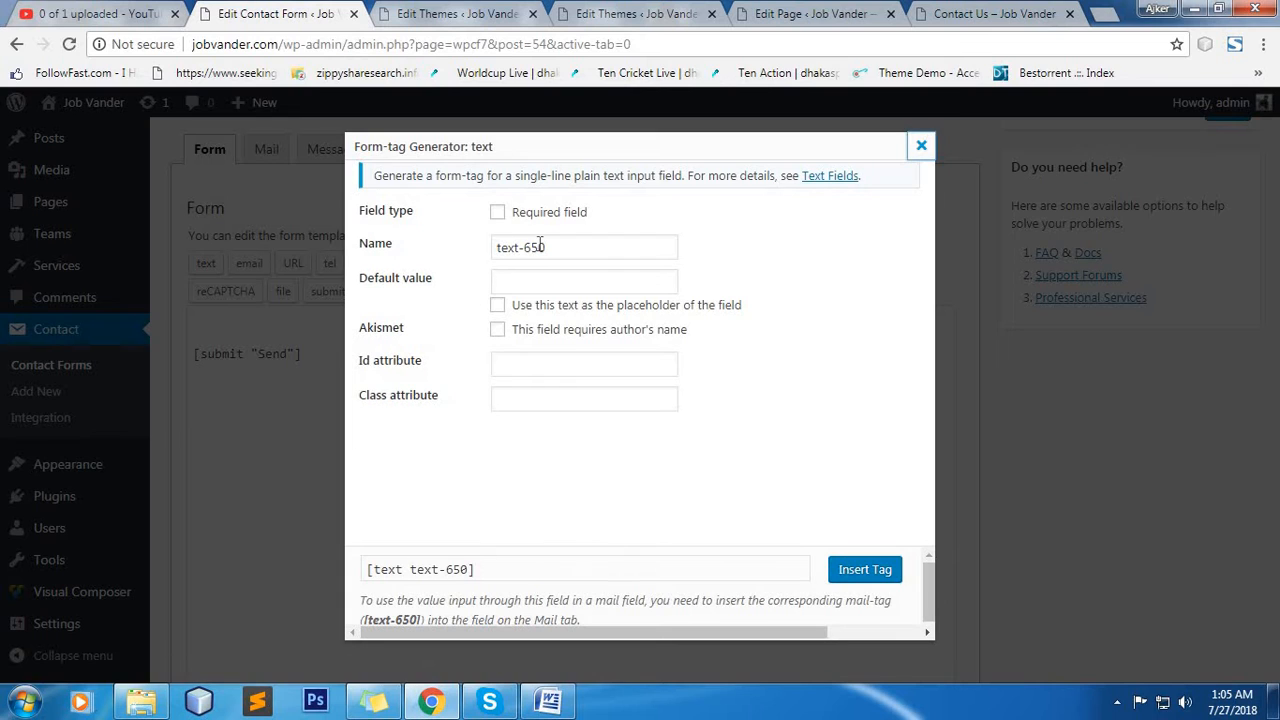
pyautogui.click(499, 216)
pyautogui.click(499, 216)
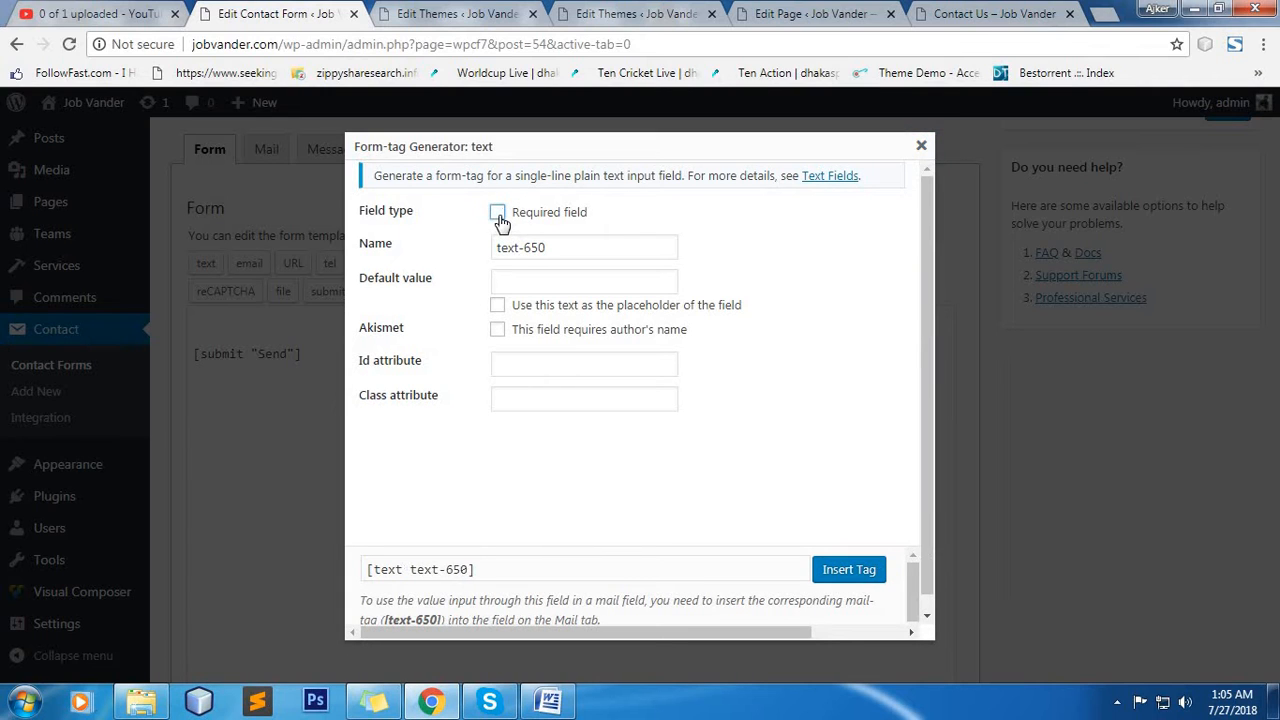
pyautogui.click(499, 216)
pyautogui.moveTo(570, 255); pyautogui.dragTo(460, 253)
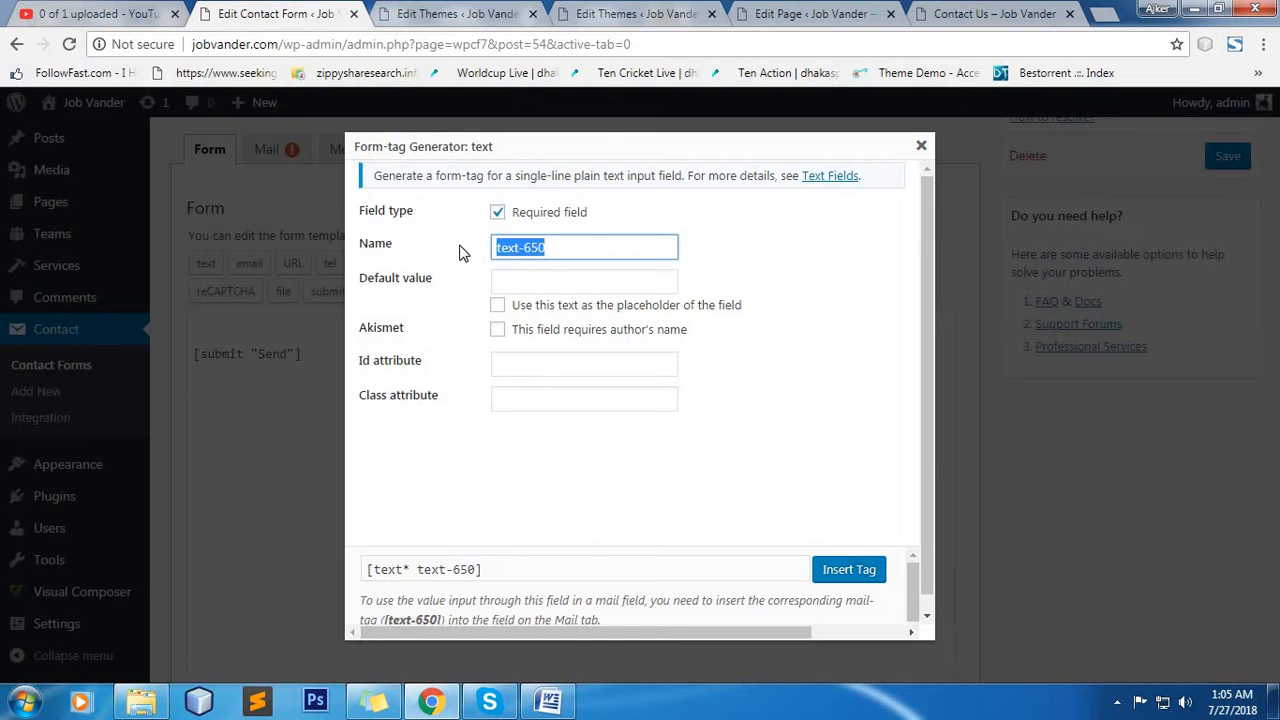
pyautogui.write('your-name')
# Set the text tag's default value to "Your Name" and use it as the field's placeholder.
pyautogui.click(546, 283)
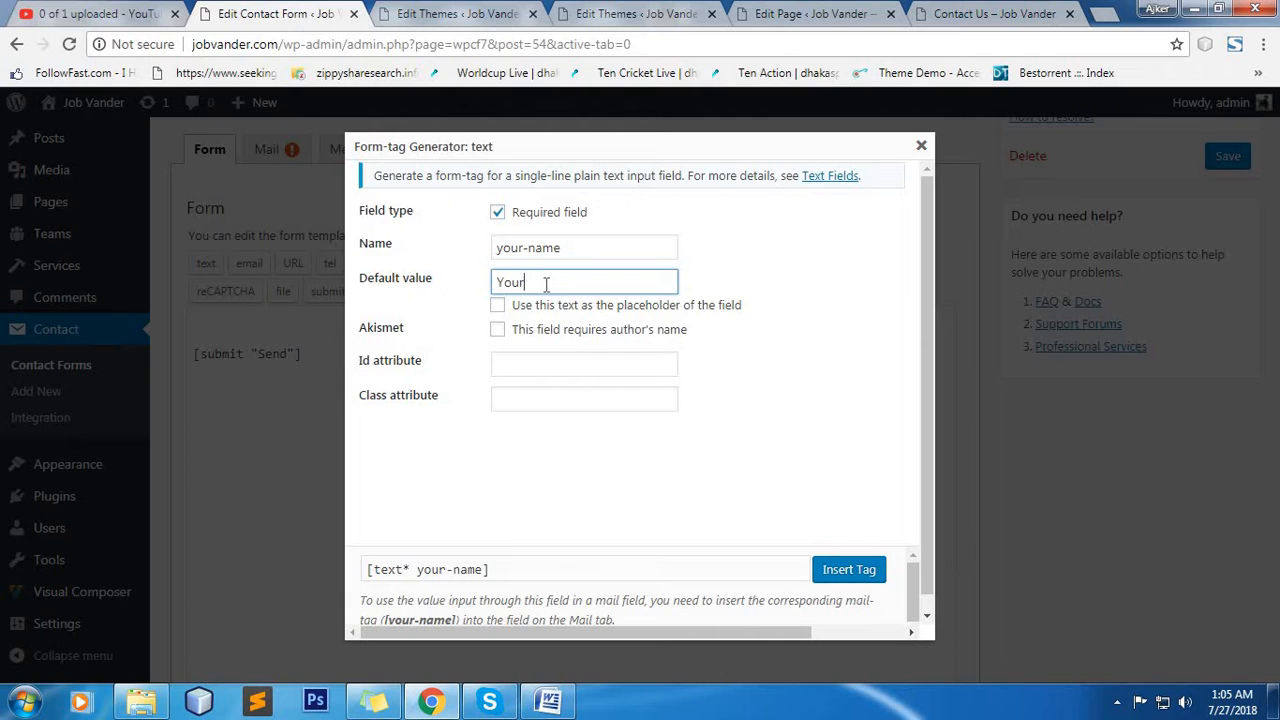
pyautogui.write('Your Name')
pyautogui.click(541, 304)
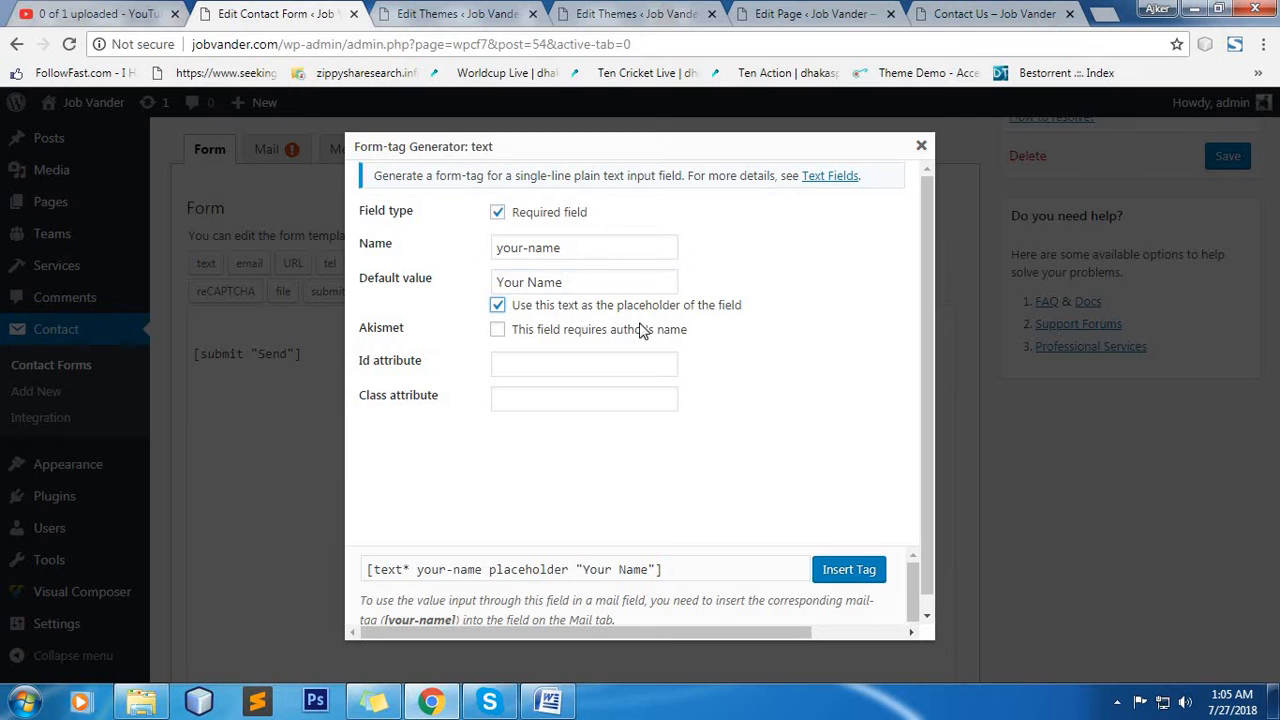
pyautogui.click(549, 370)
pyautogui.click(795, 390)
pyautogui.click(617, 401)
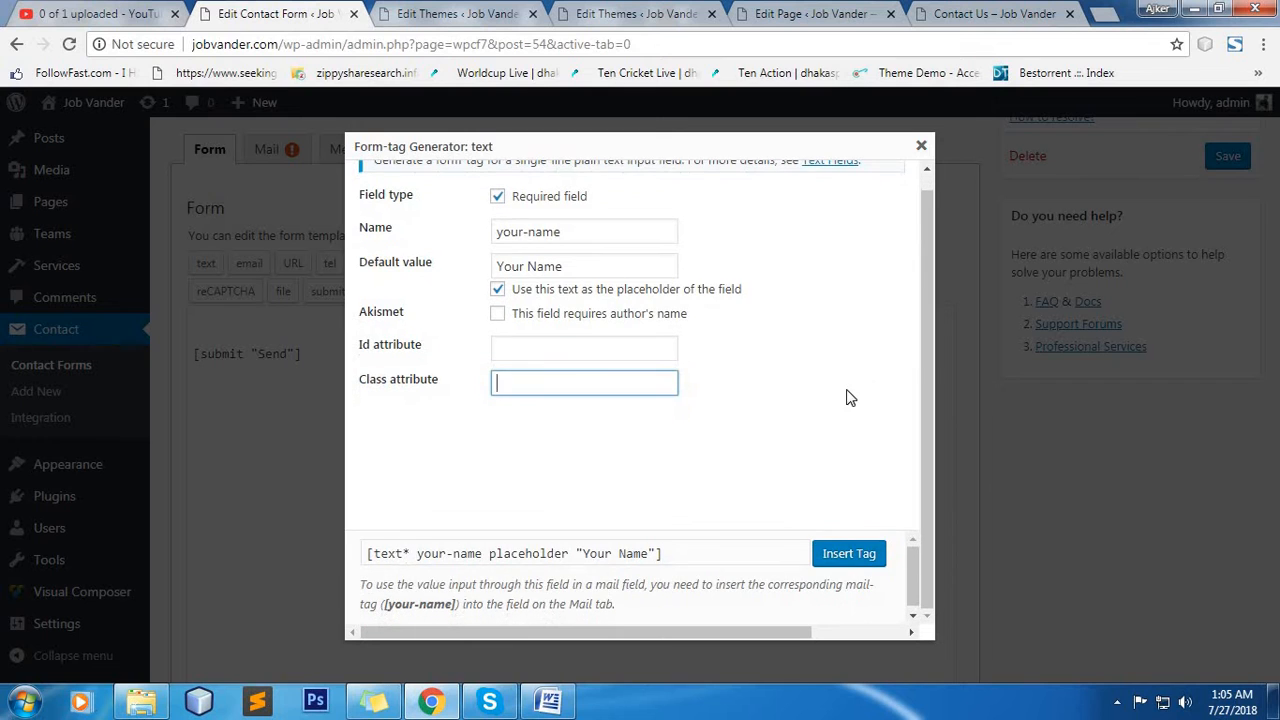
# Insert the your-name text tag above the submit tag and add two line breaks after it.
pyautogui.click(846, 562)
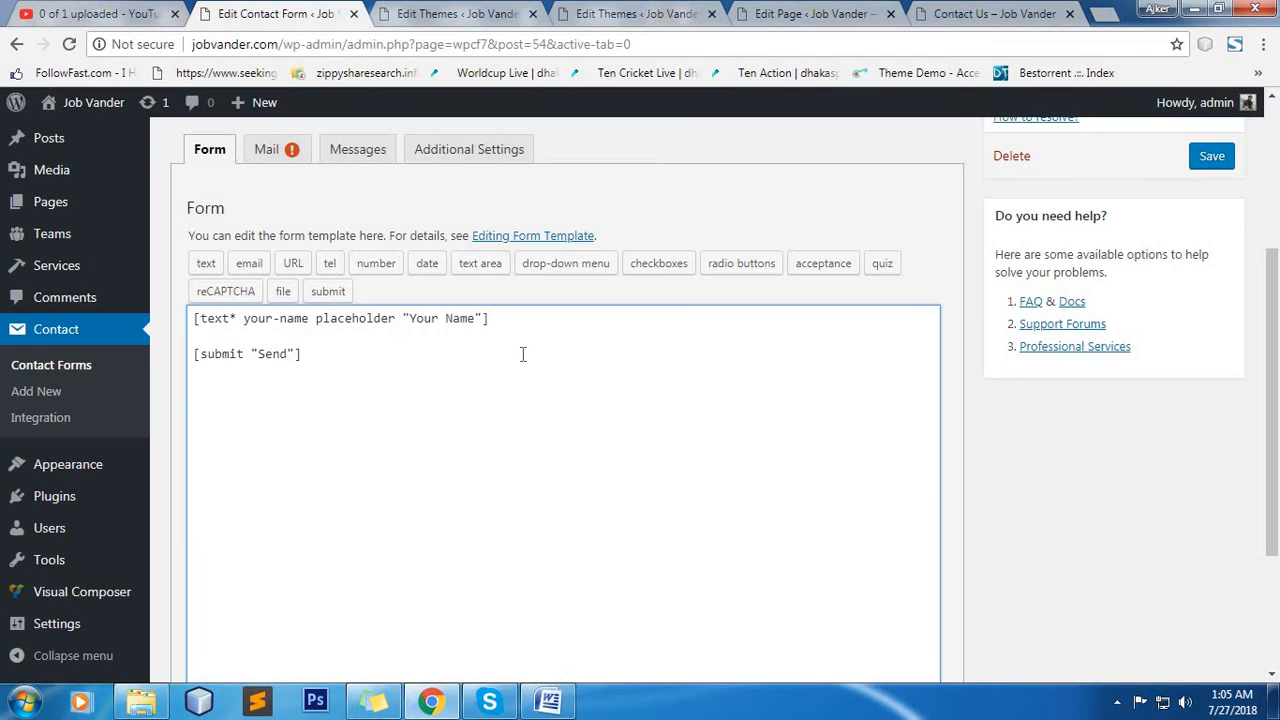
pyautogui.press('Return')
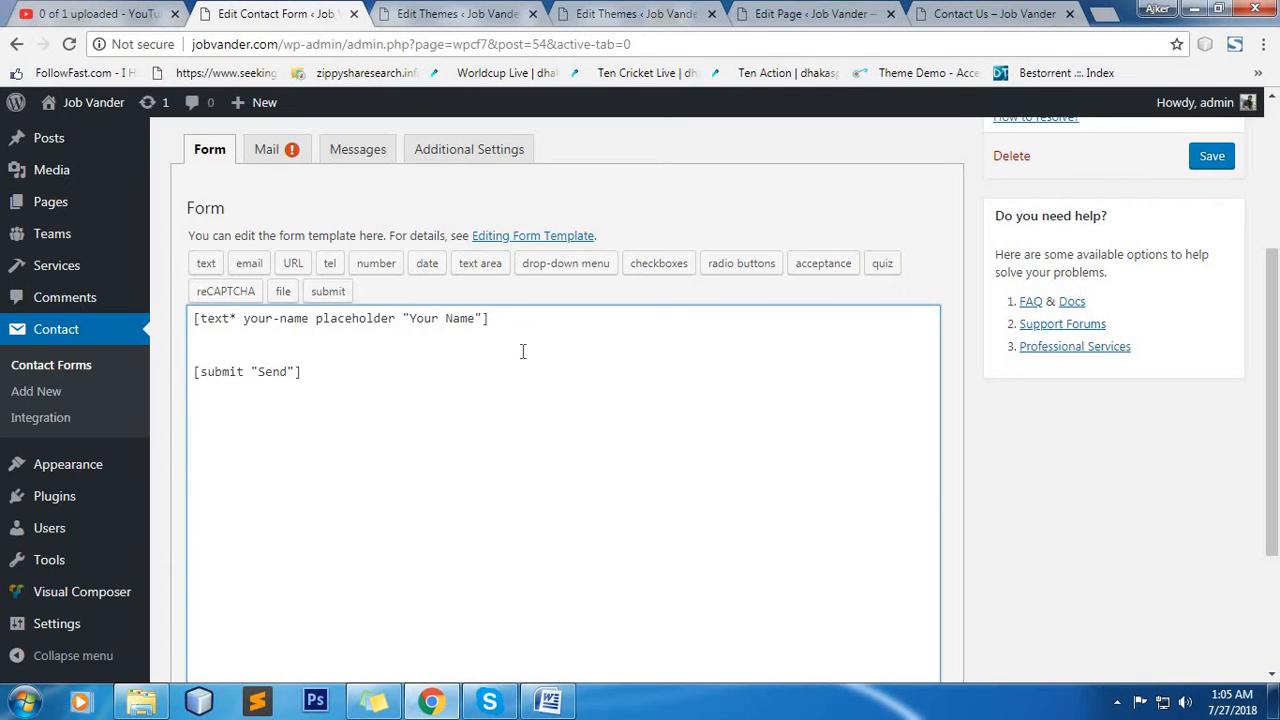
pyautogui.press('Return')
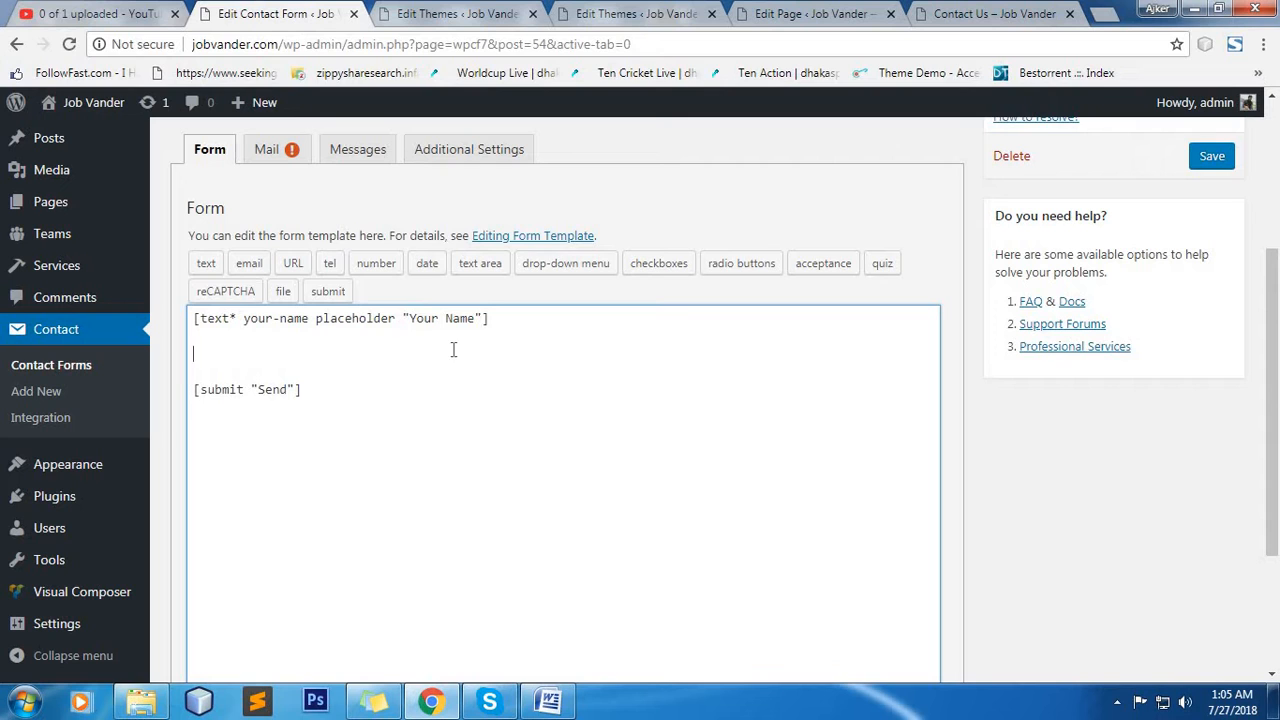
# Begin an email form-tag, mark it as a required field and name it your-email.
pyautogui.click(254, 267)
pyautogui.click(497, 212)
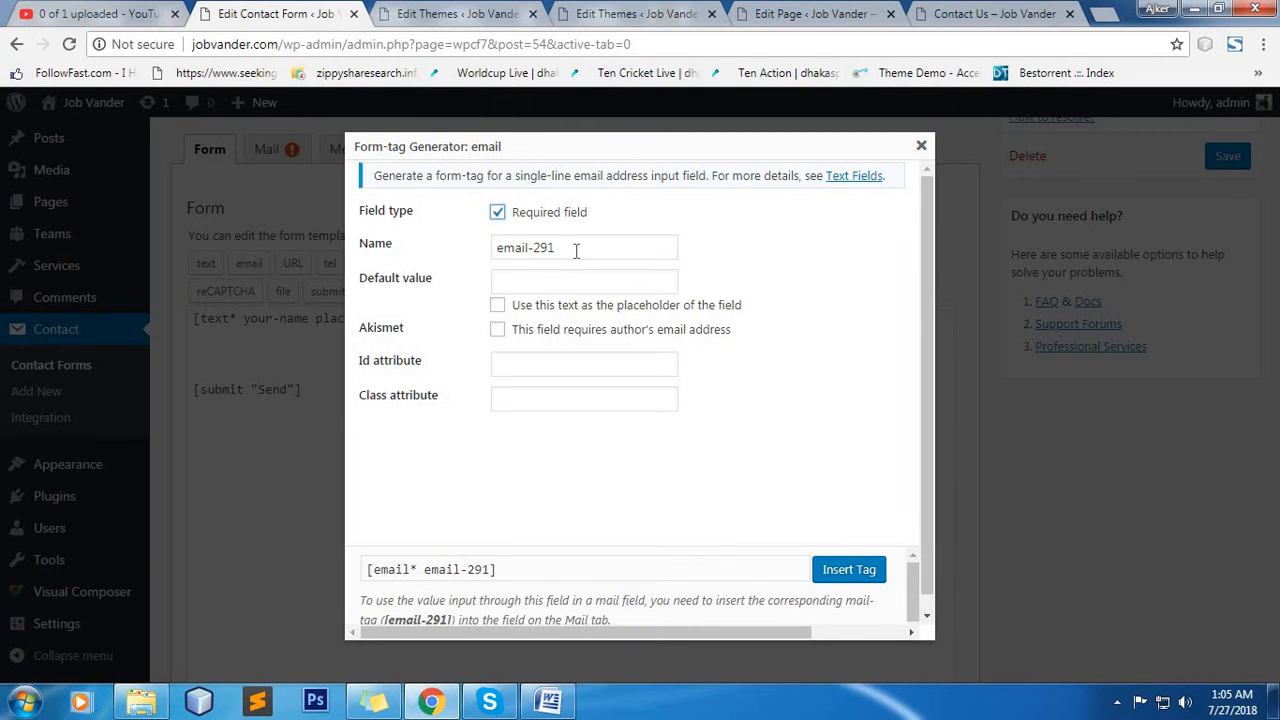
pyautogui.moveTo(576, 251); pyautogui.dragTo(451, 251)
pyautogui.write('your-')
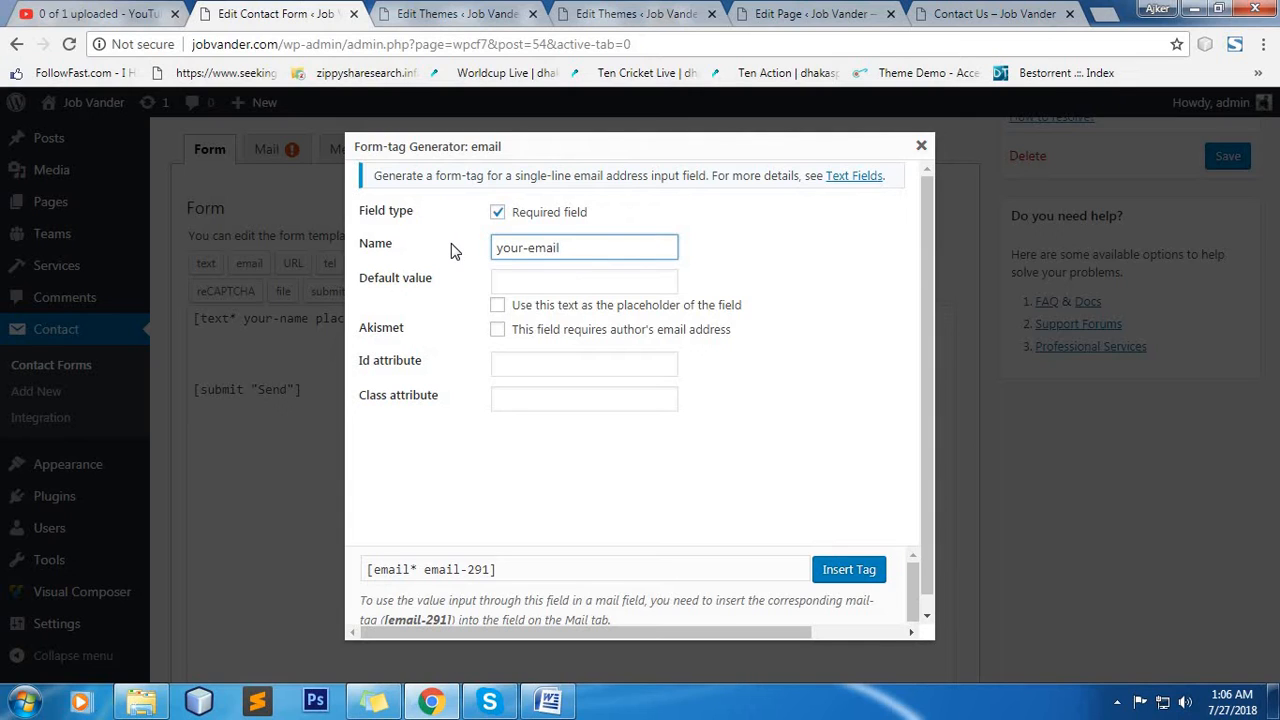
pyautogui.doubleClick(512, 252)
pyautogui.click(571, 247)
# Set the email tag's default value to "Your Email" as the placeholder and insert the tag into the form template.
pyautogui.click(533, 283)
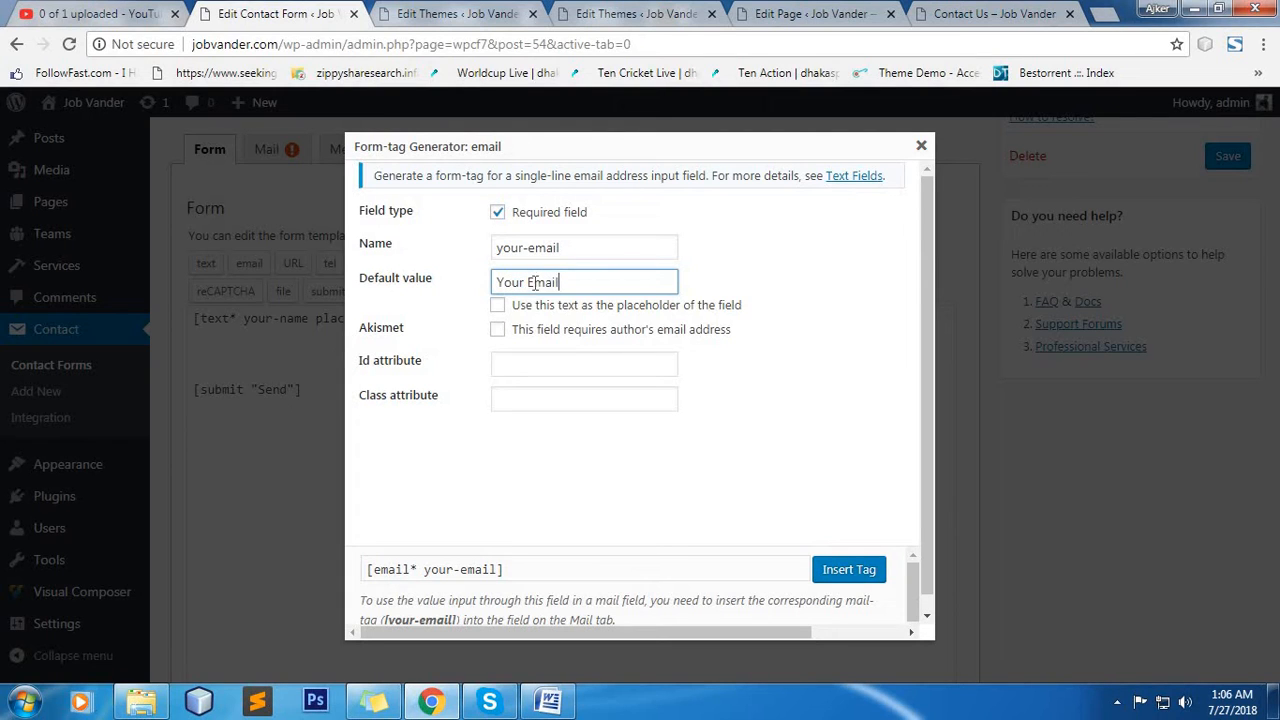
pyautogui.write('Your Email')
pyautogui.click(497, 305)
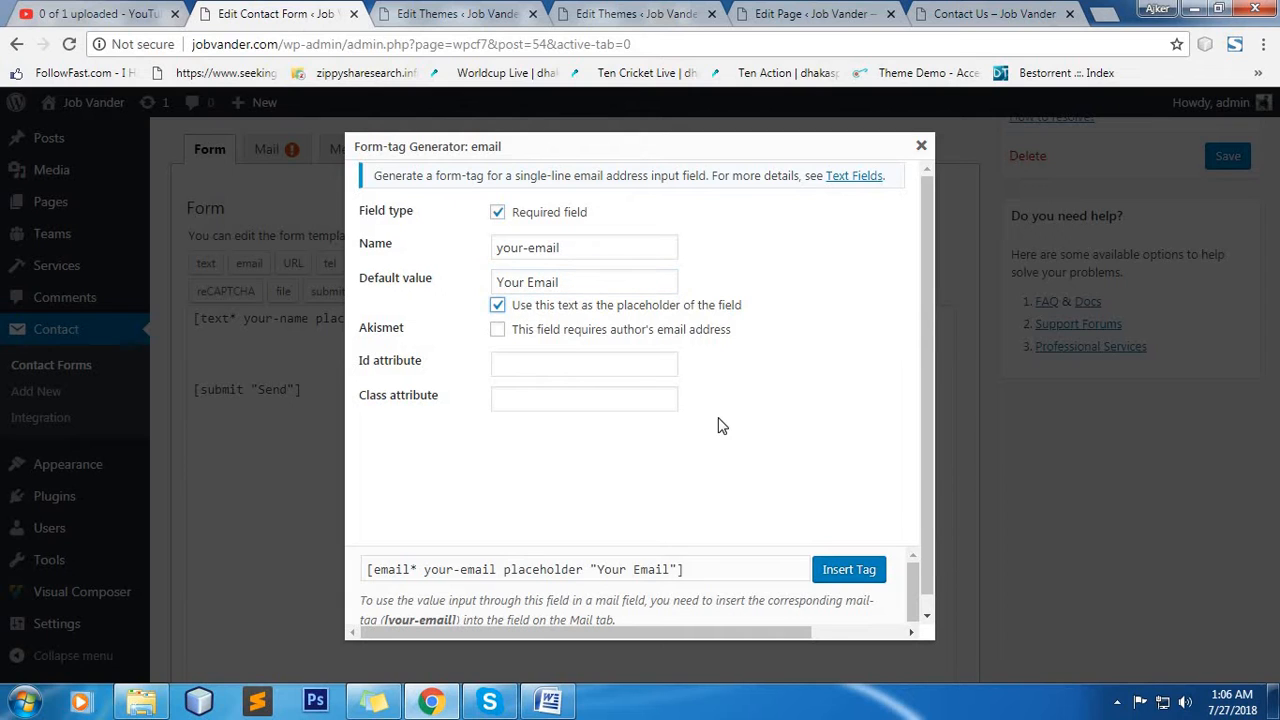
pyautogui.click(849, 571)
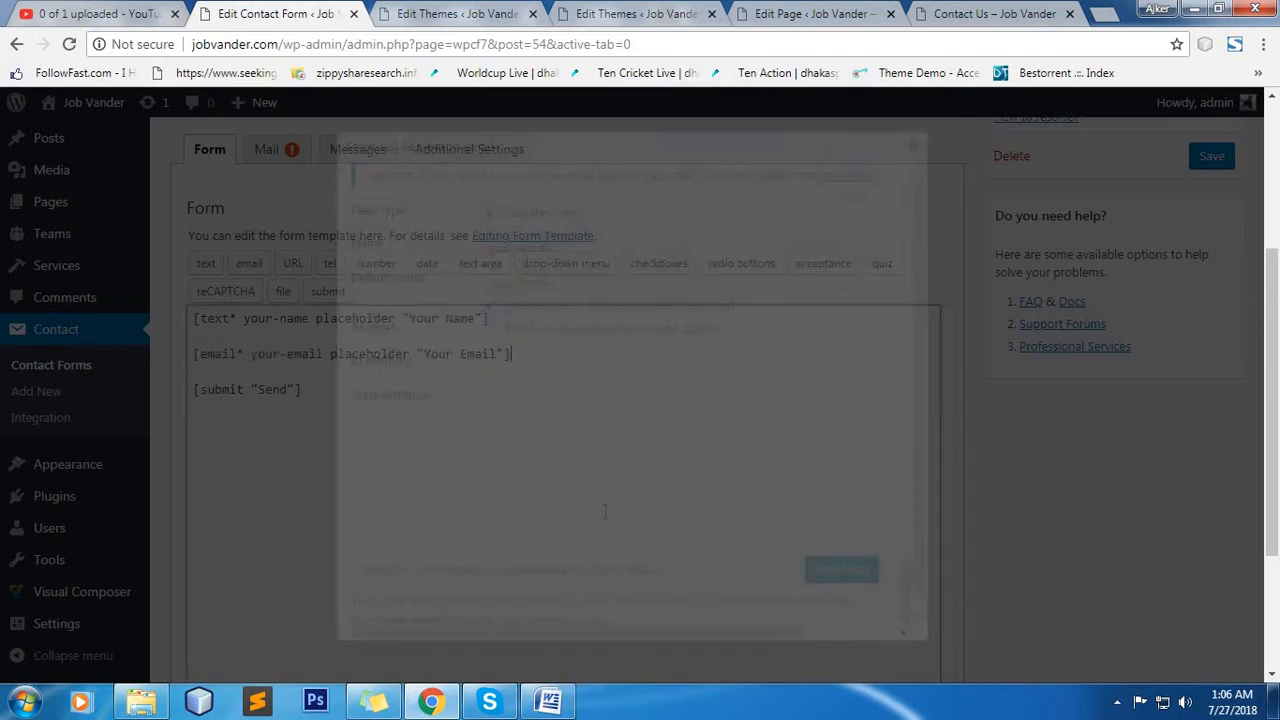
# Begin a tel form-tag on a new line below the email tag, make it required and name it your-phone.
pyautogui.press('Return')
pyautogui.press('Return')
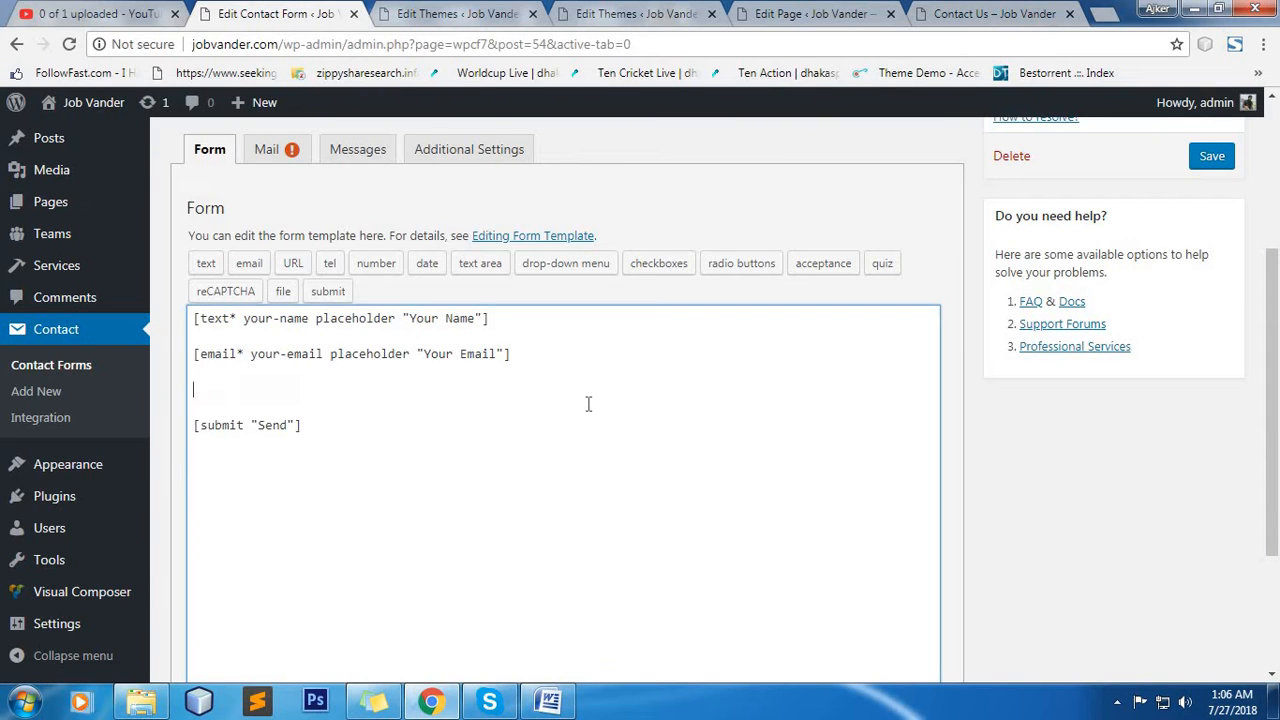
pyautogui.click(330, 264)
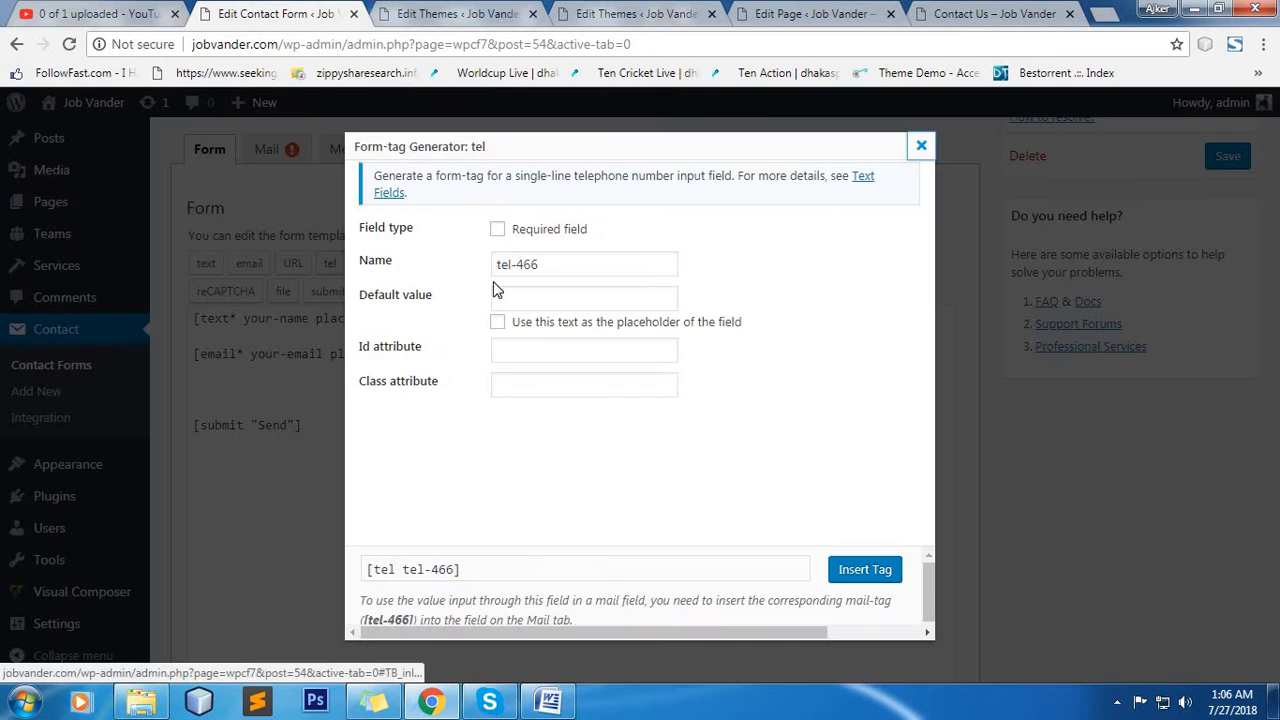
pyautogui.click(498, 229)
pyautogui.moveTo(561, 267); pyautogui.dragTo(484, 264)
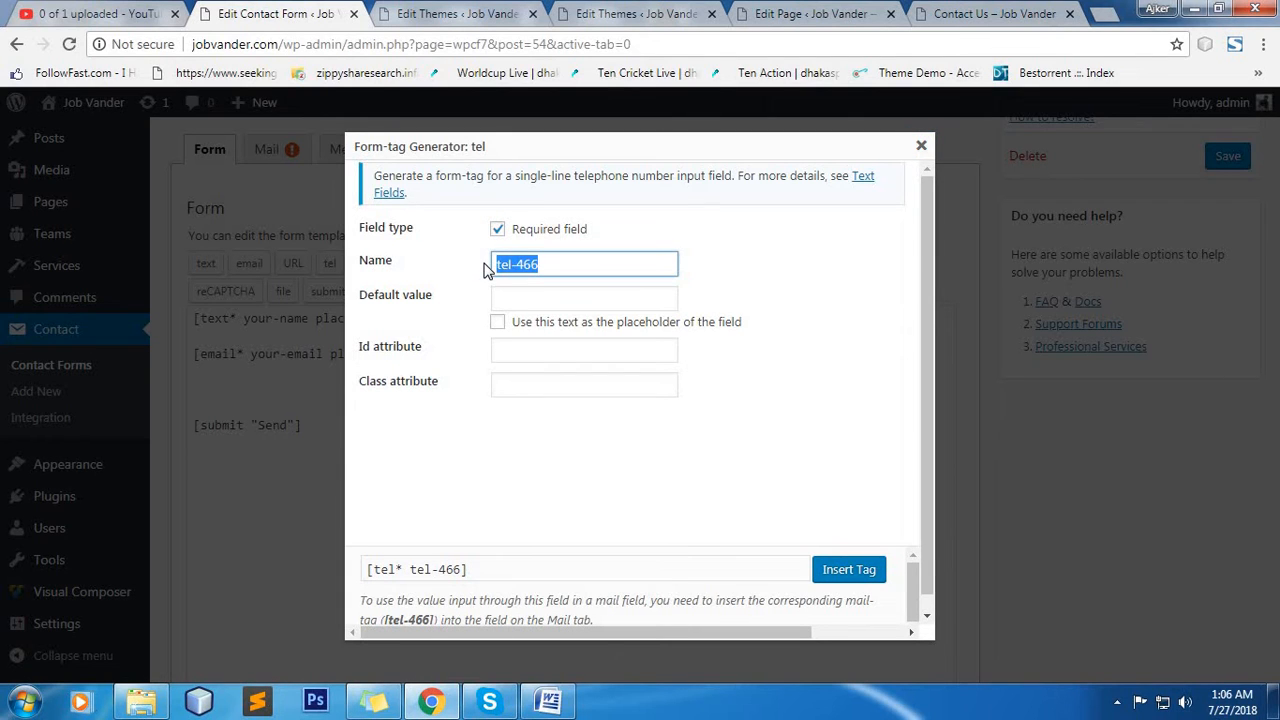
pyautogui.write('yo')
# Set the tel tag's default value to "Your Phone" as the placeholder and insert the tag into the form template.
pyautogui.click(546, 293)
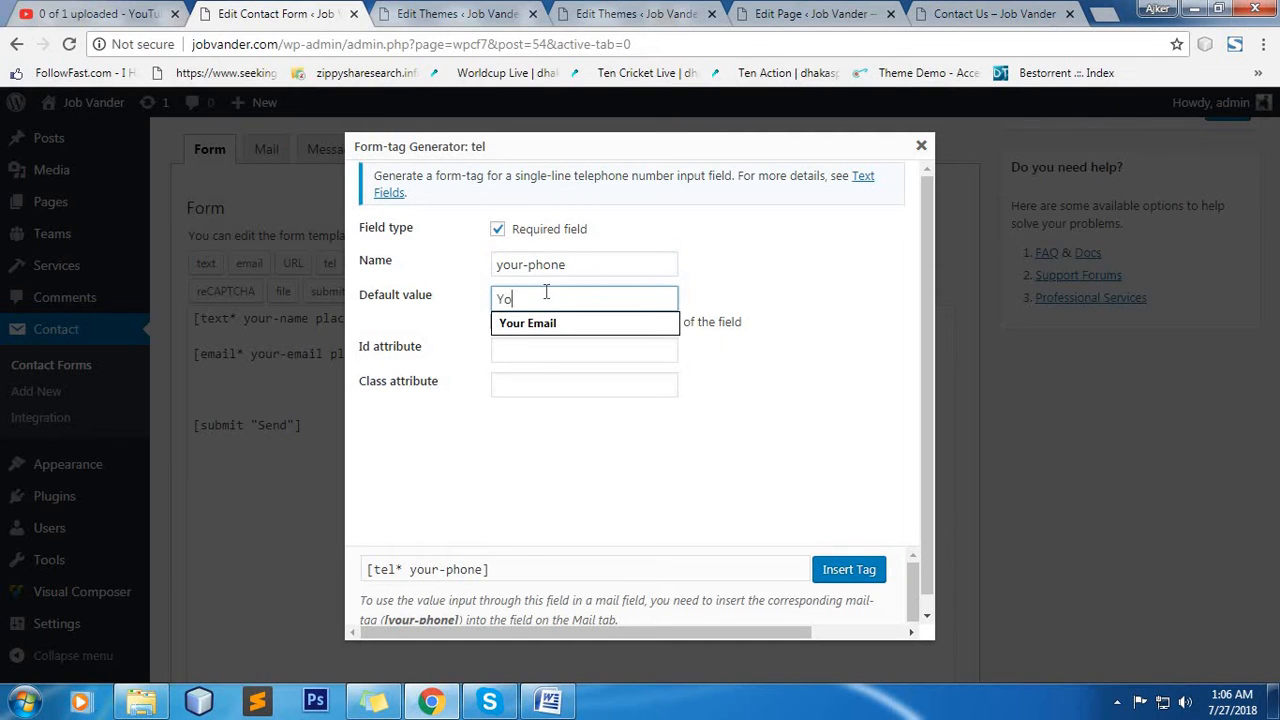
pyautogui.write('Your P')
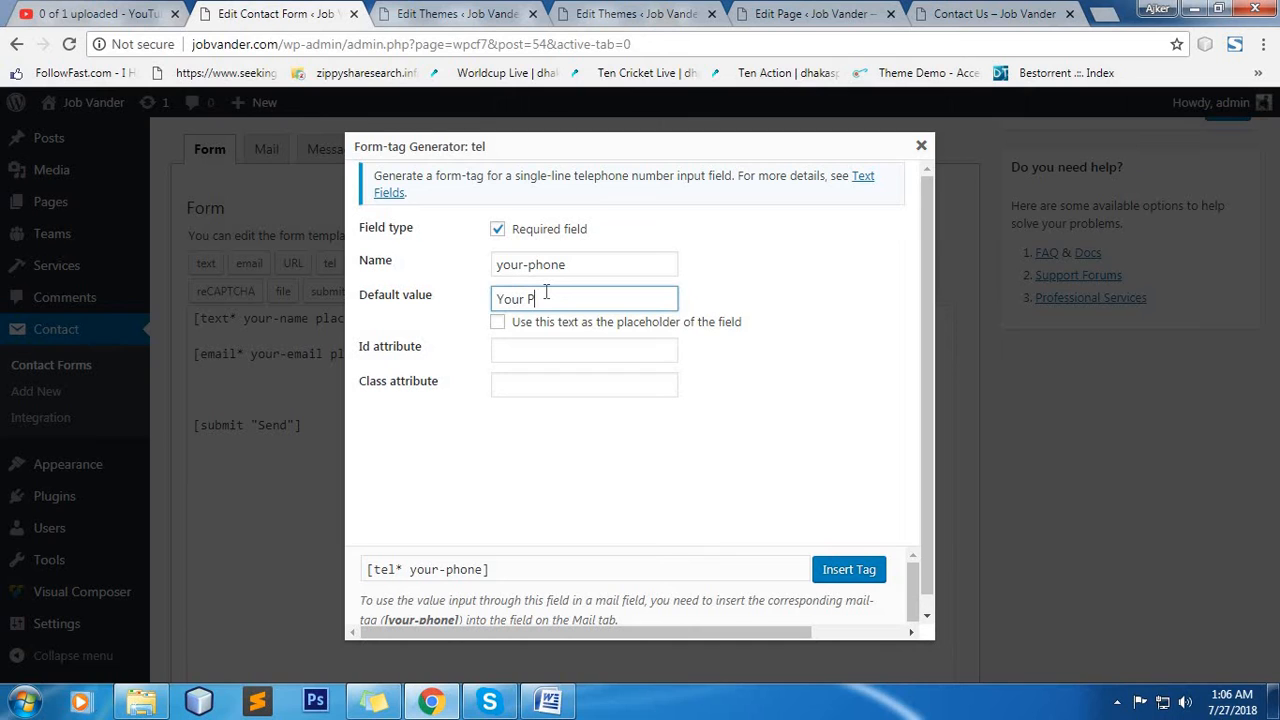
pyautogui.write('hone')
pyautogui.click(590, 322)
pyautogui.click(848, 570)
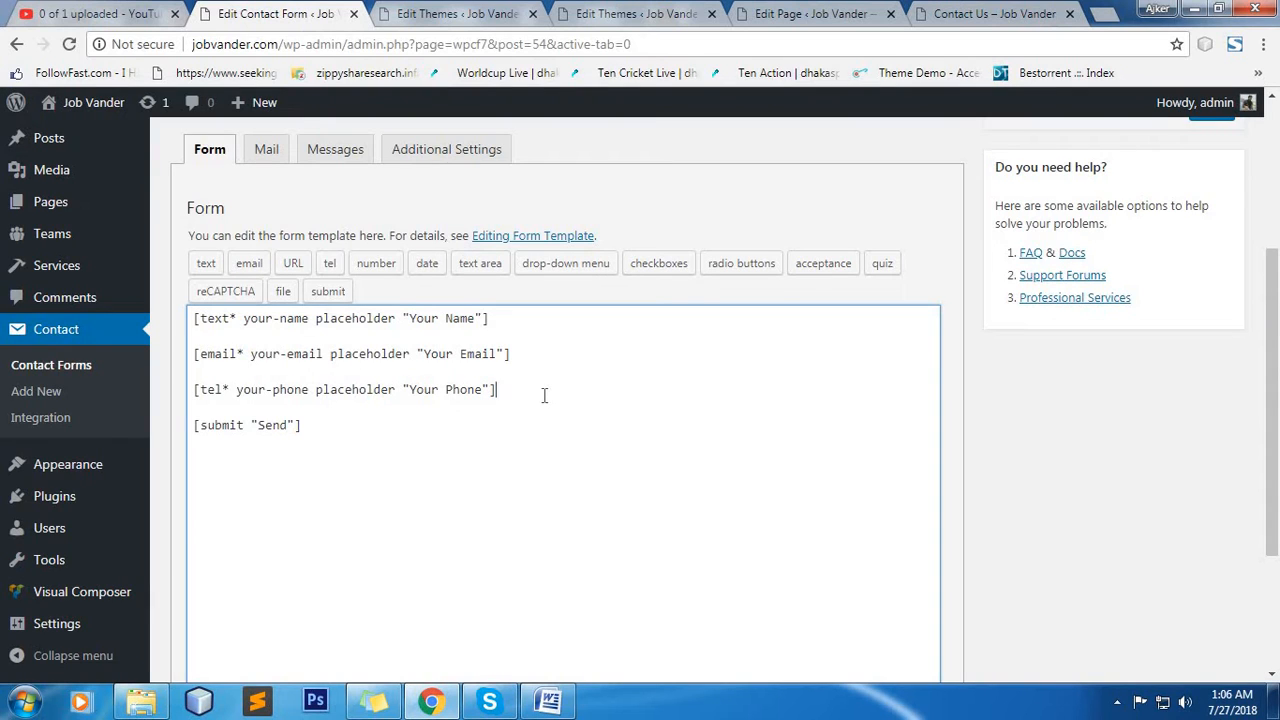
# Begin a drop-down menu form-tag on a new line below the phone tag and mark it as a required field.
pyautogui.press('Return')
pyautogui.press('Return')
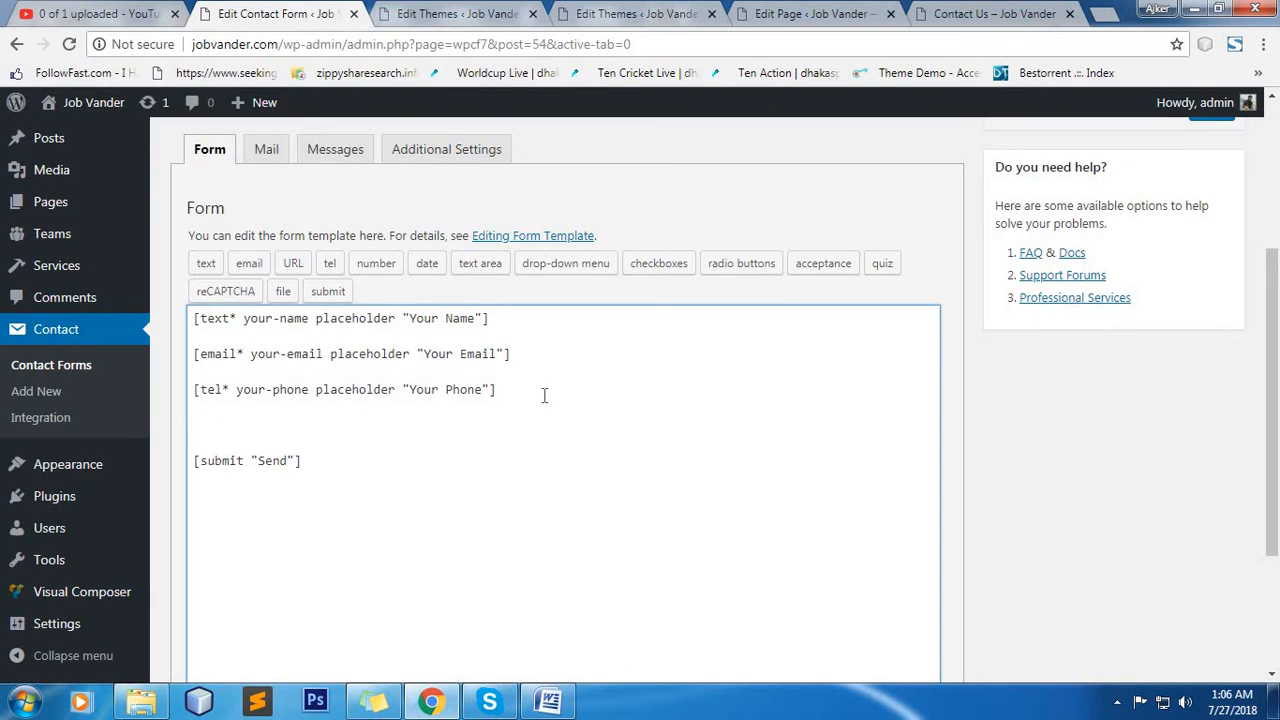
pyautogui.click(206, 265)
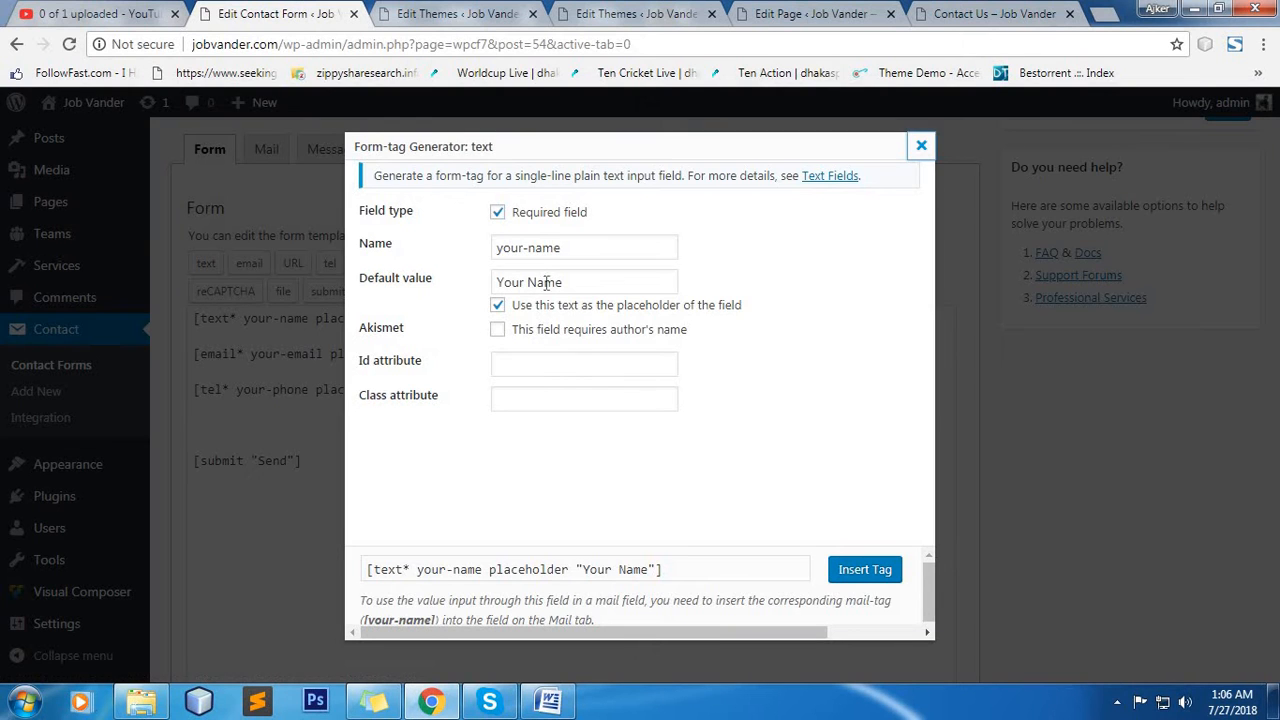
pyautogui.press('Escape')
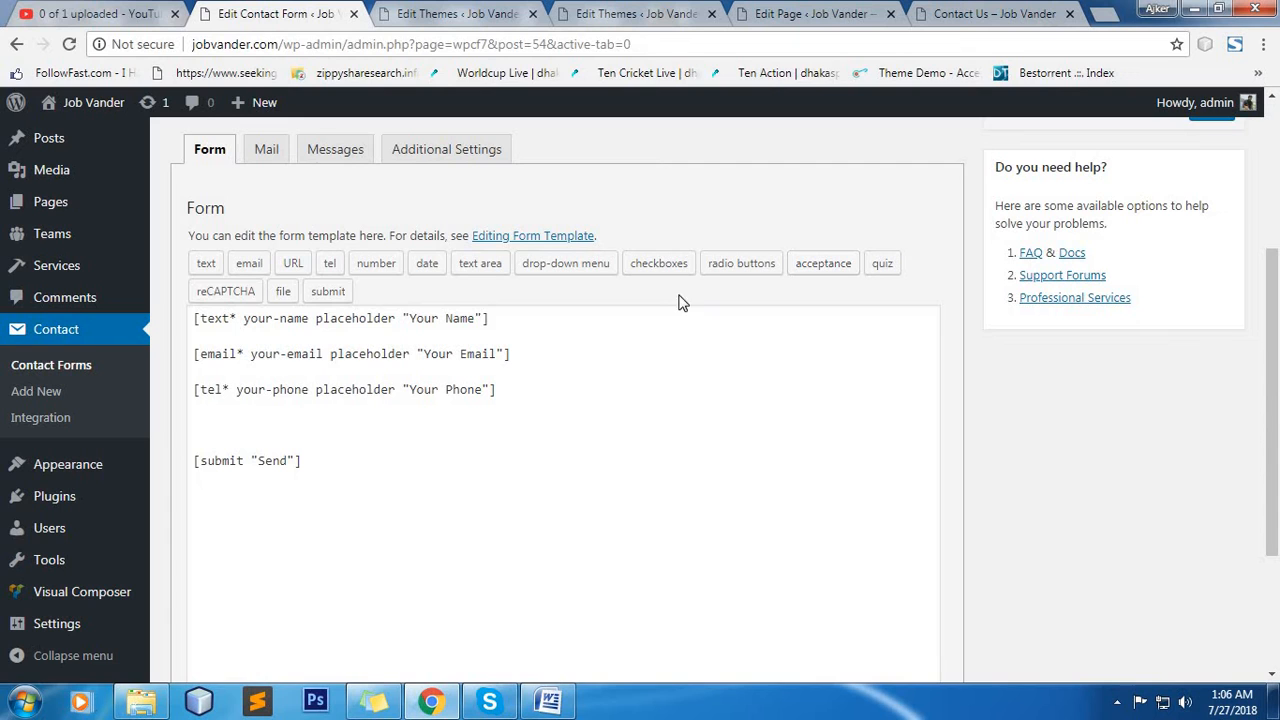
pyautogui.click(593, 268)
pyautogui.click(497, 229)
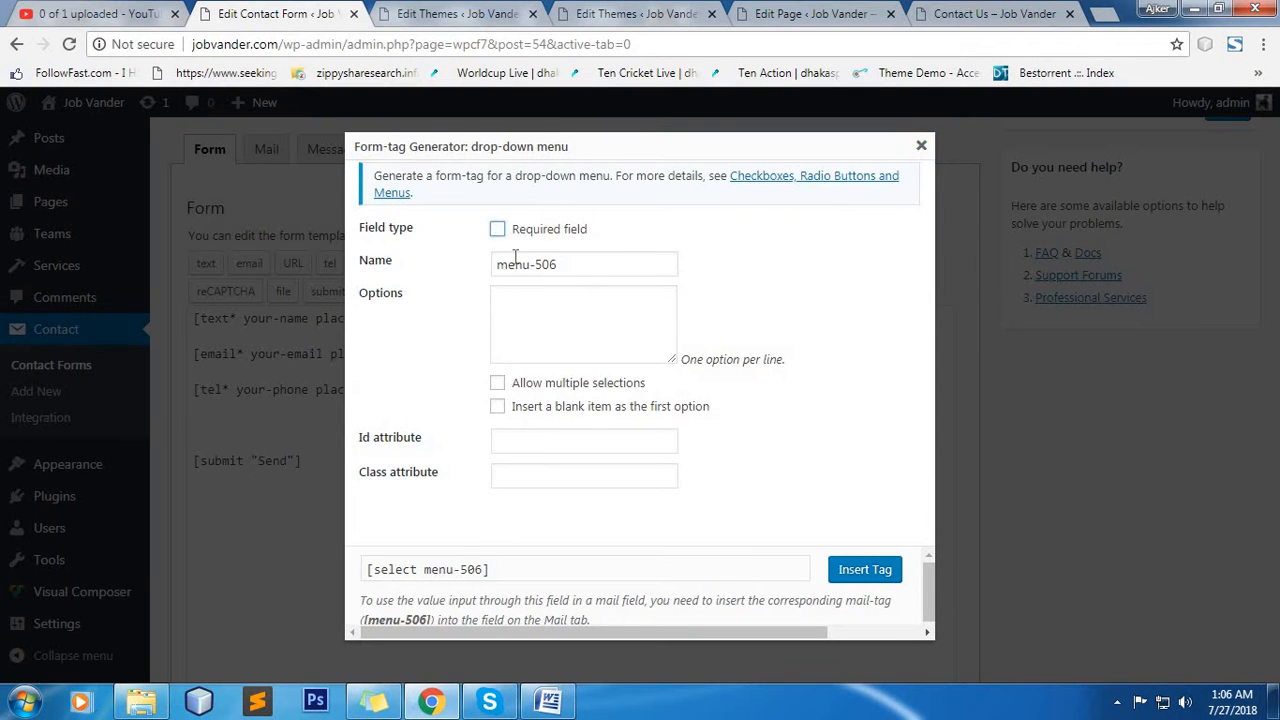
pyautogui.click(578, 265)
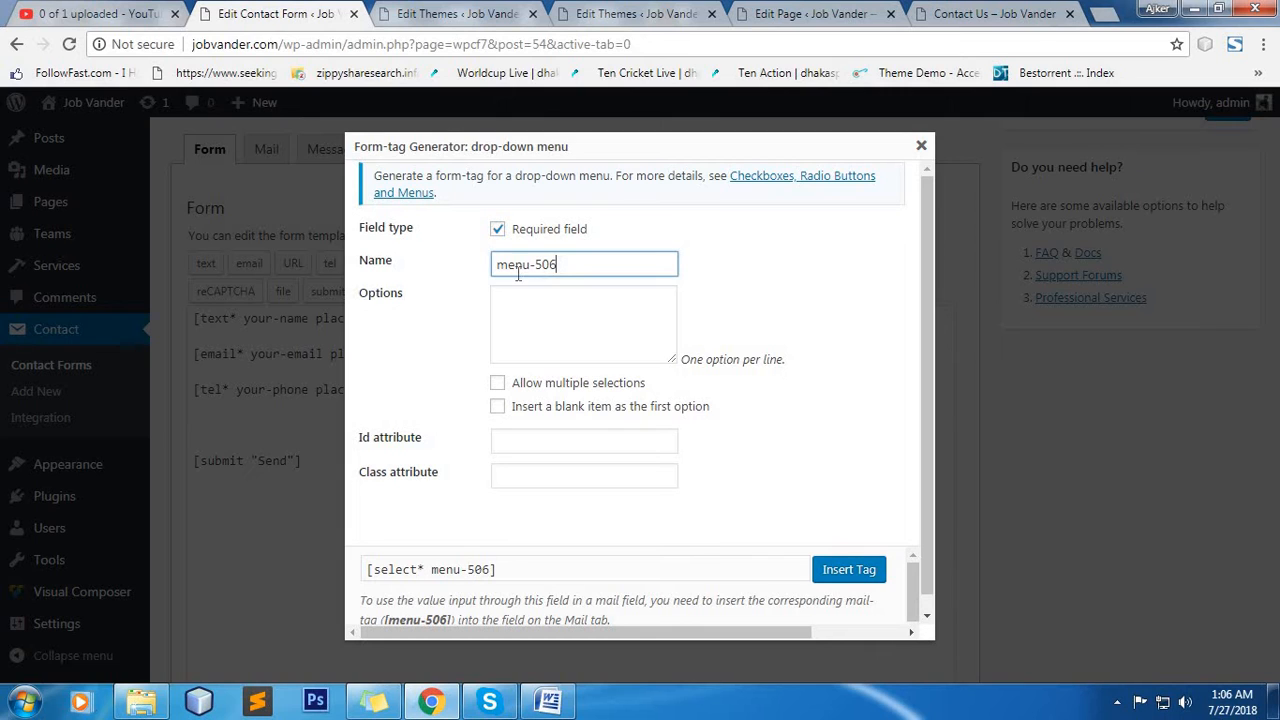
# Enter the drop-down options Dhaka, Jessor, Savar, Mirpur and Madaripur, one per line.
pyautogui.click(529, 302)
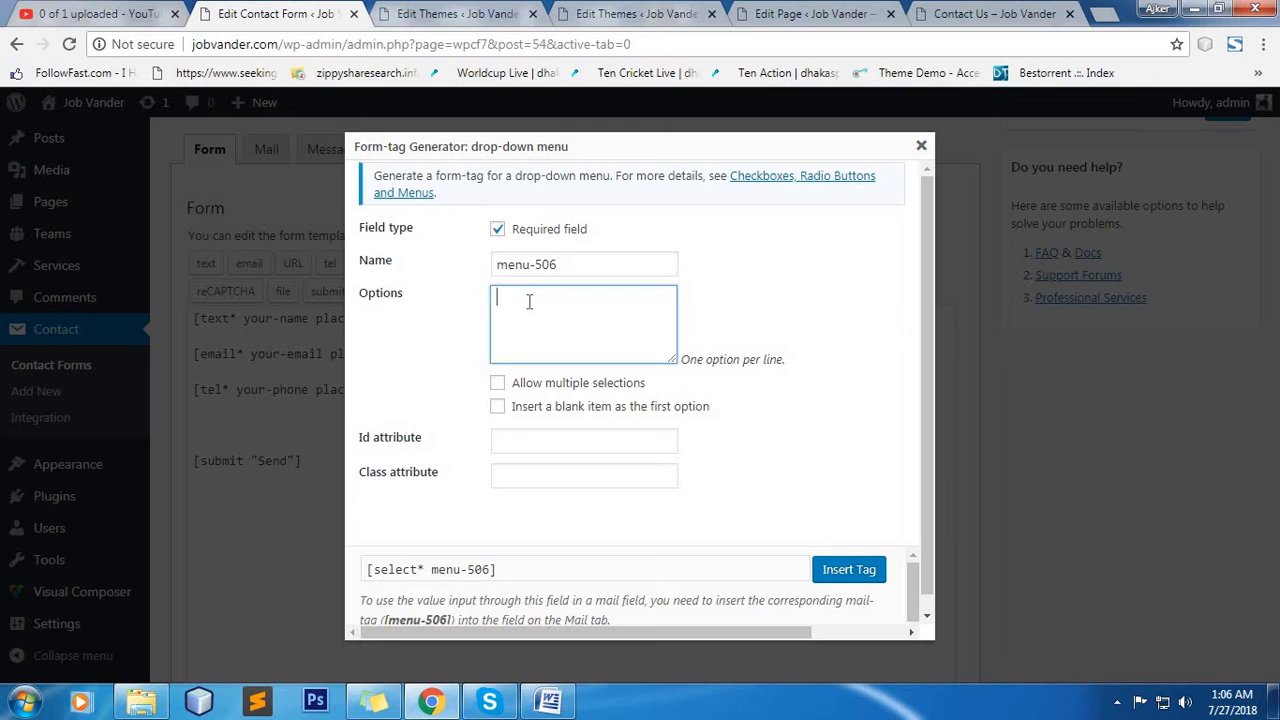
pyautogui.write('haka')
pyautogui.press('Return')
pyautogui.write('Jessor')
pyautogui.press('Return')
pyautogui.write('Savar')
pyautogui.press('Return')
pyautogui.write('Mirpur')
pyautogui.press('Return')
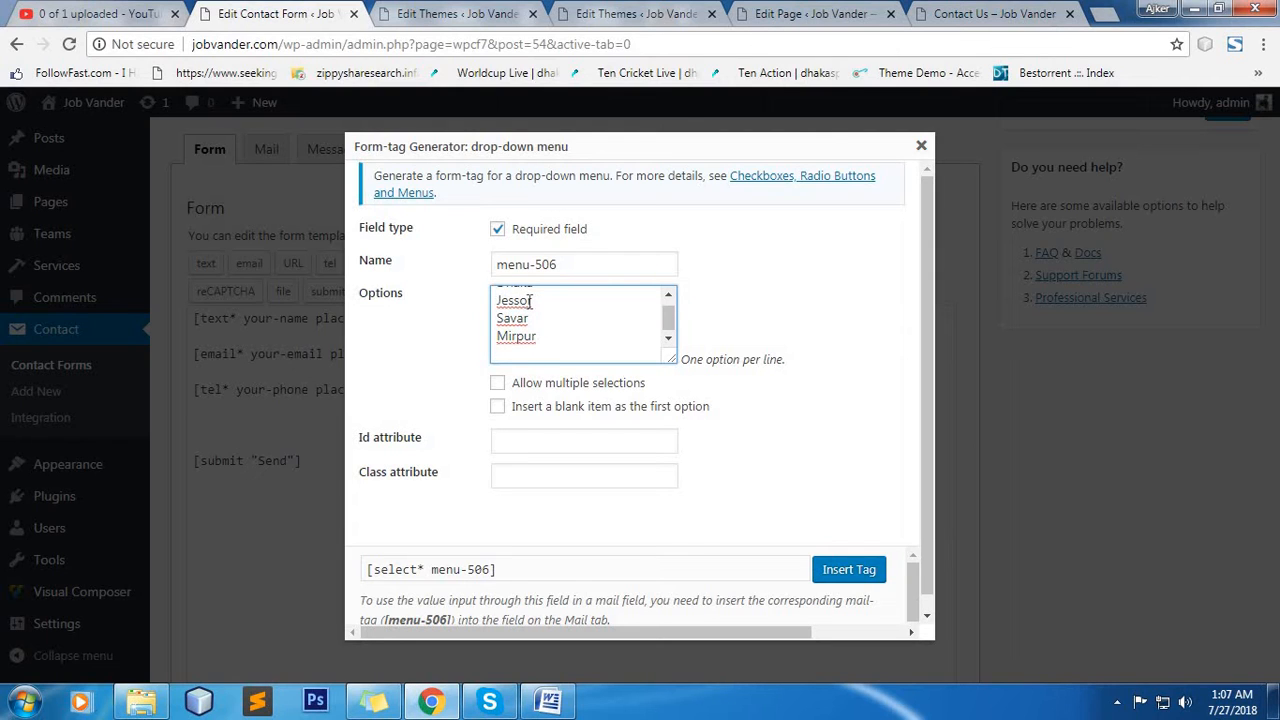
pyautogui.write('Madaripur')
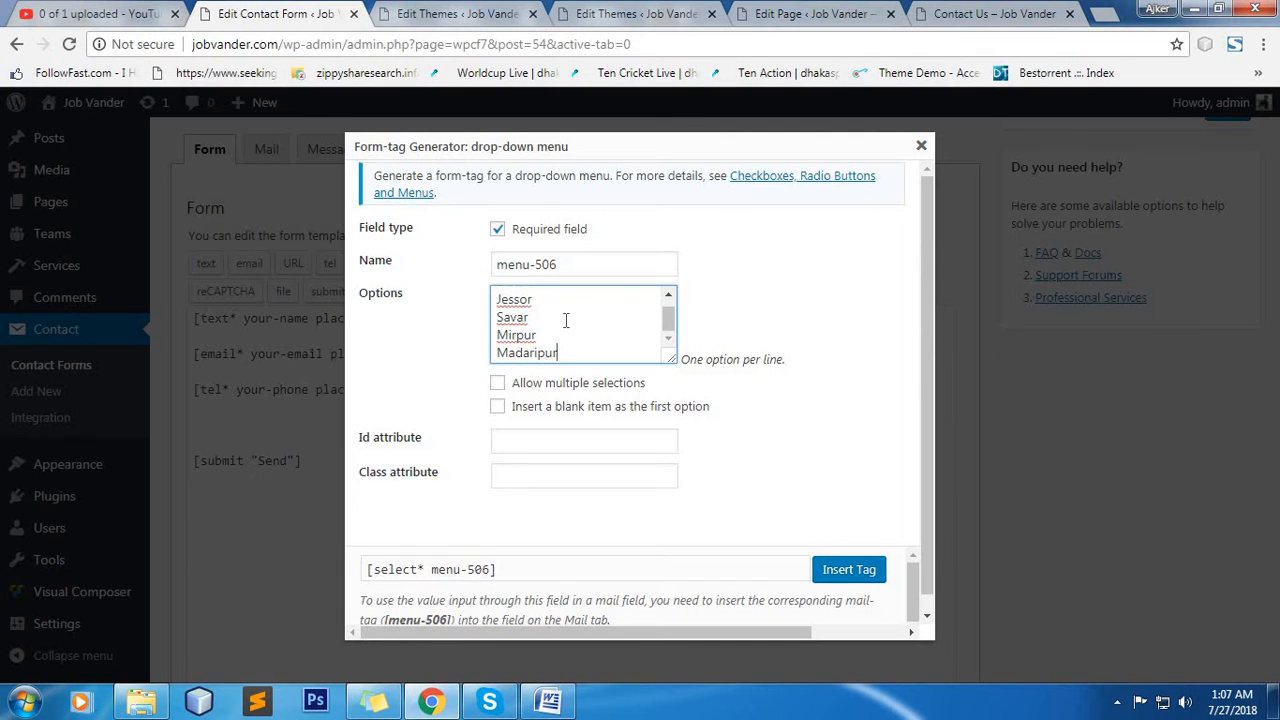
# Insert the drop-down menu tag into the form template without allowing multiple selections.
pyautogui.scroll(1, 563, 320)
pyautogui.scroll(-1, 541, 316)
pyautogui.click(528, 390)
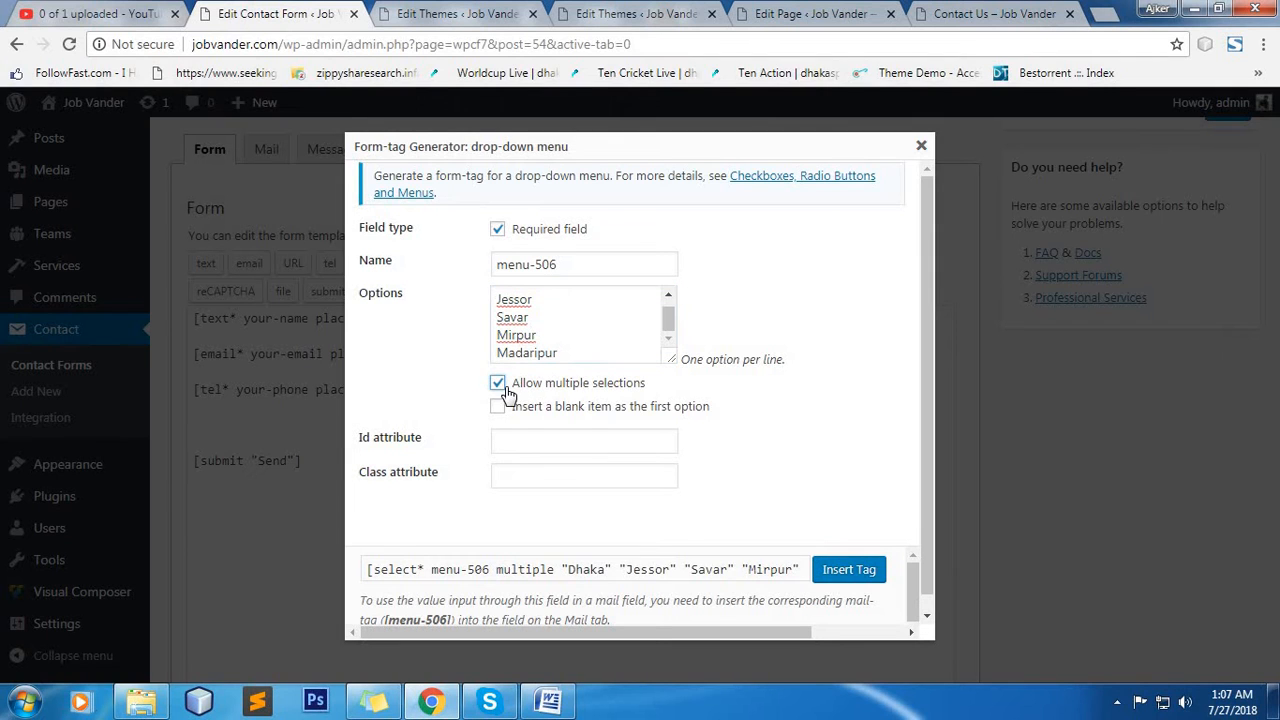
pyautogui.click(505, 389)
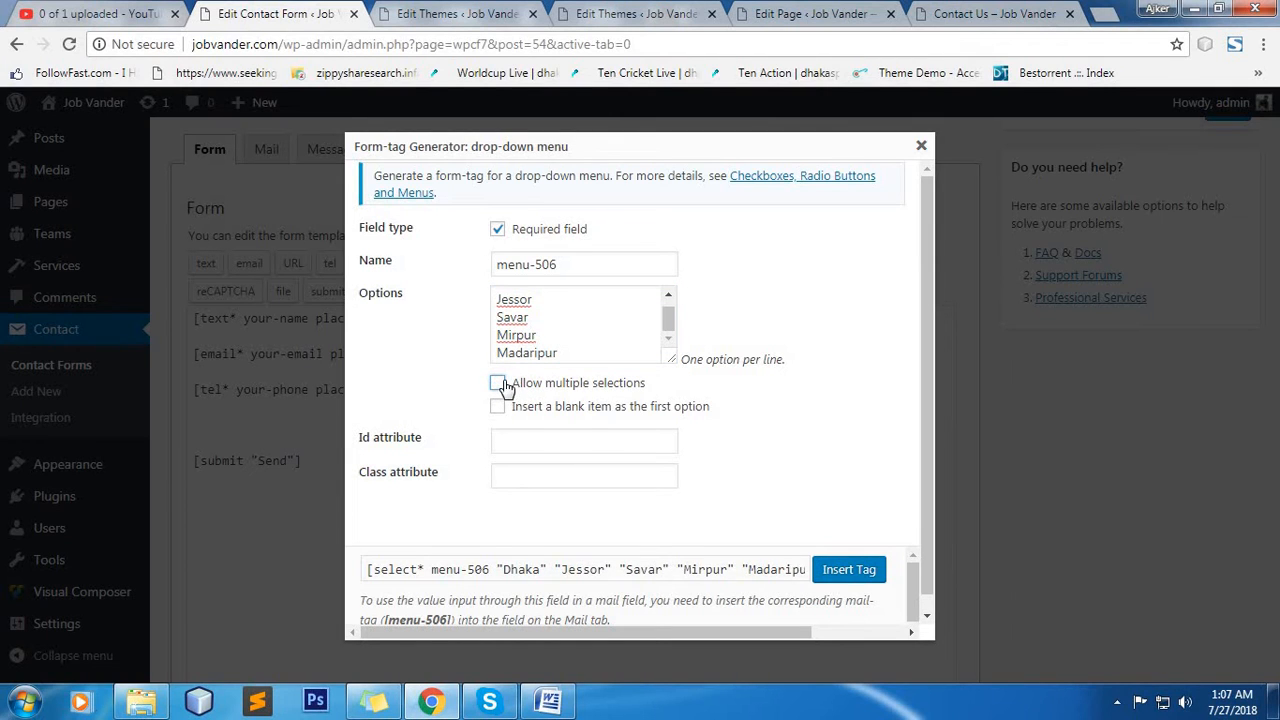
pyautogui.click(505, 388)
pyautogui.click(505, 388)
pyautogui.click(857, 571)
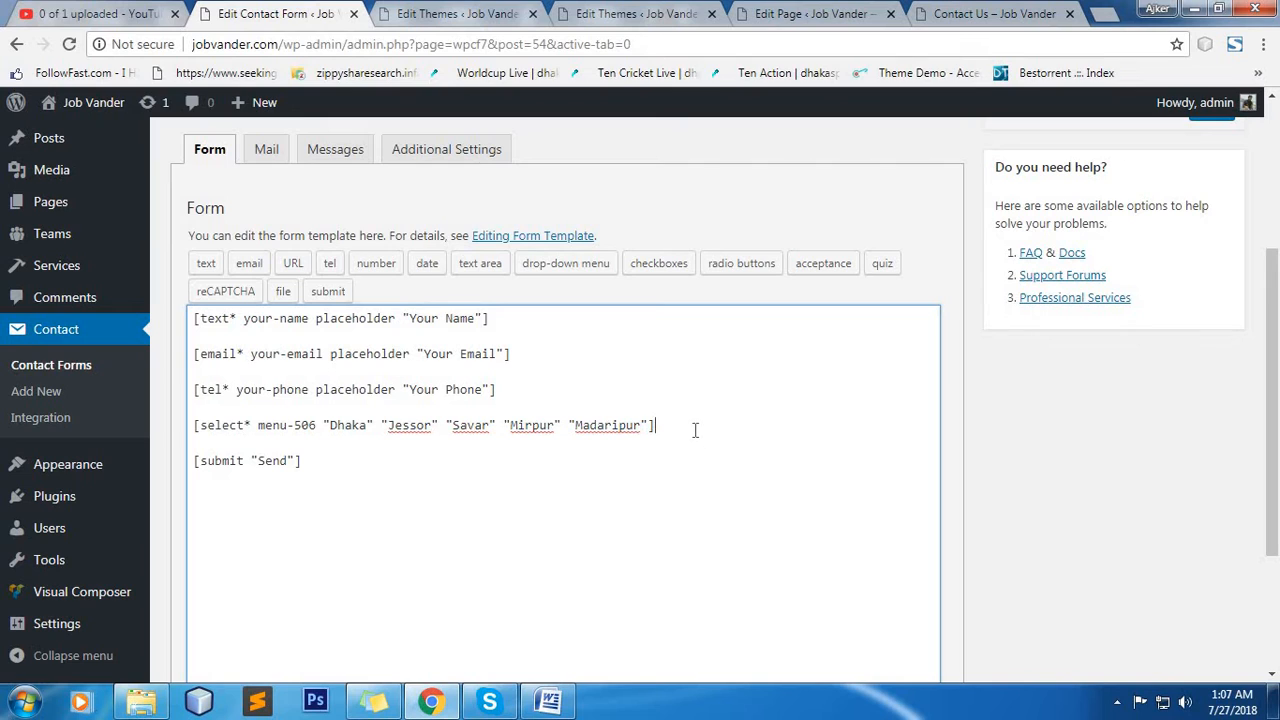
# Begin a checkboxes form-tag on a new line below the drop-down tag and mark it as a required field.
pyautogui.press('Return')
pyautogui.press('Return')
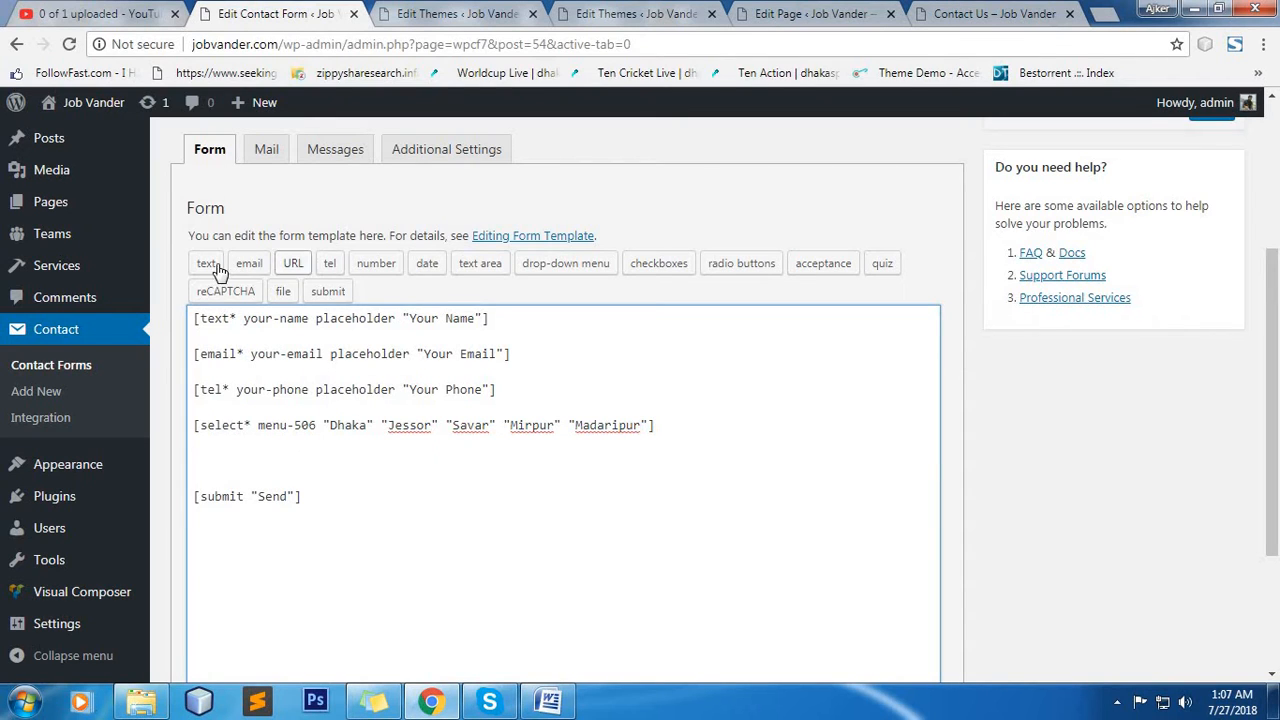
pyautogui.click(659, 265)
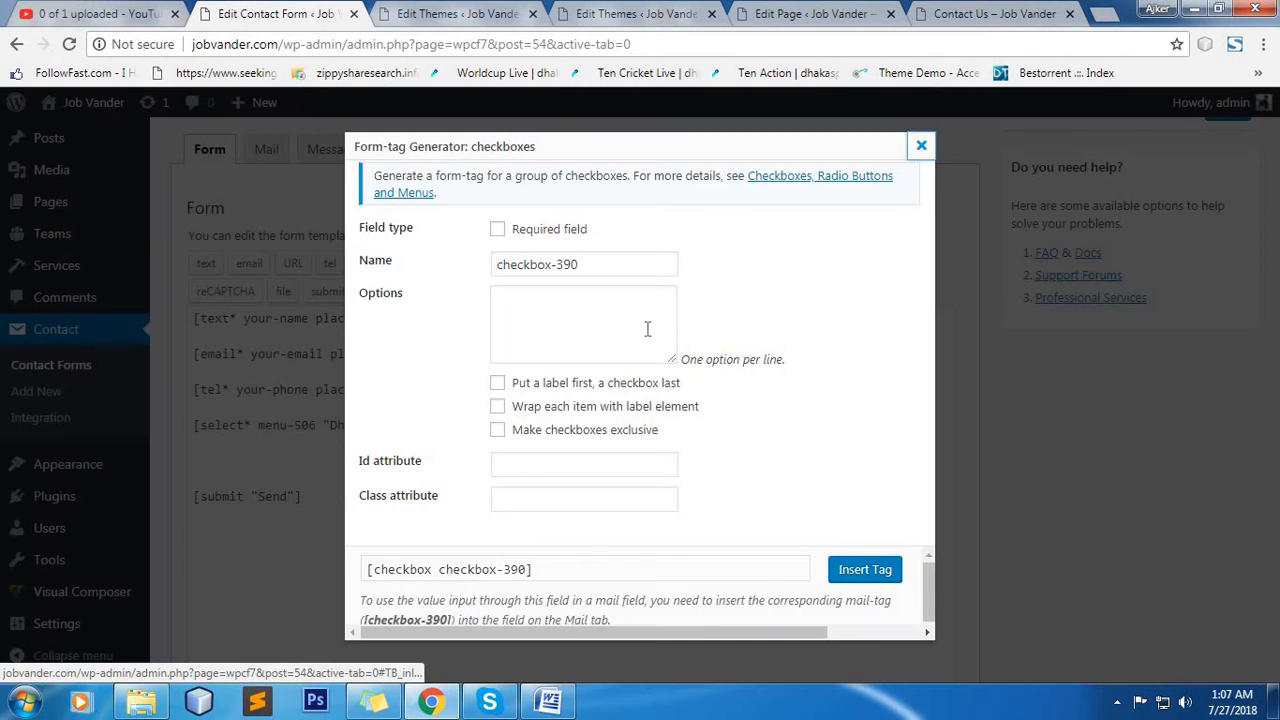
pyautogui.click(499, 232)
# Enter the checkbox options mirpur, dhaka, bangladesh and savar, one per line.
pyautogui.click(549, 318)
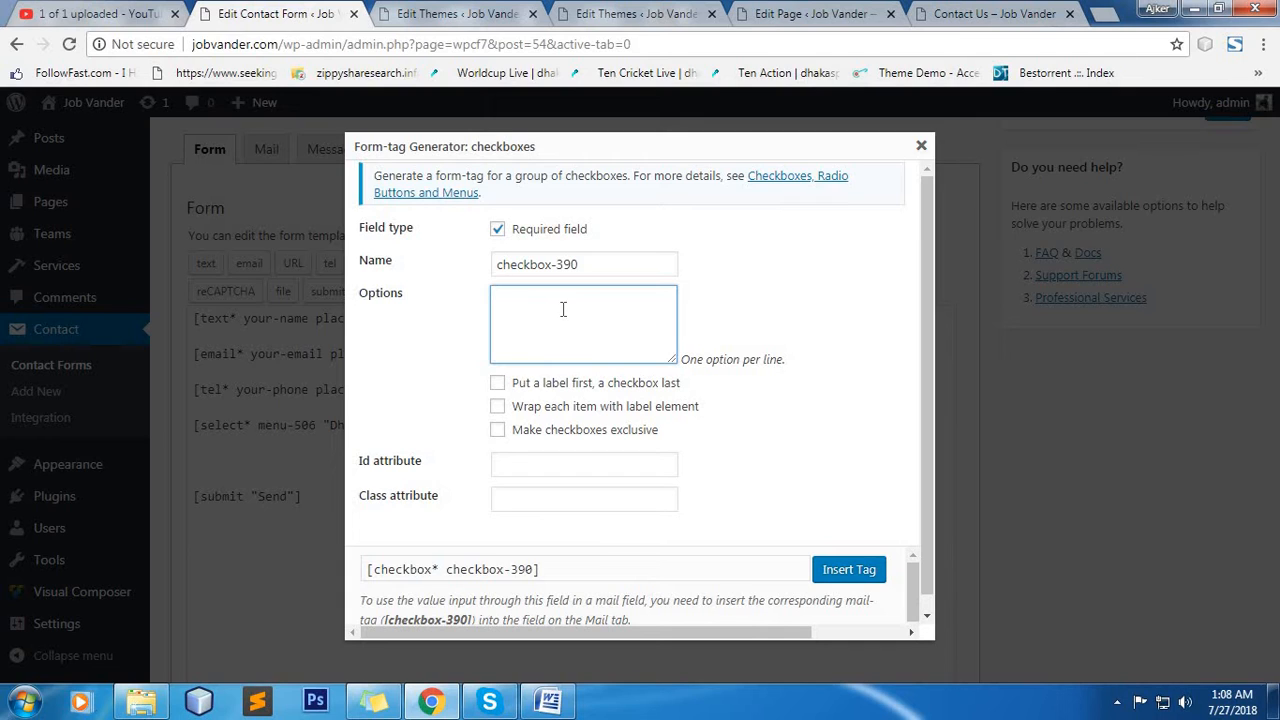
pyautogui.write('mirpur')
pyautogui.press('Return')
pyautogui.write('dhaka ')
pyautogui.write('bang')
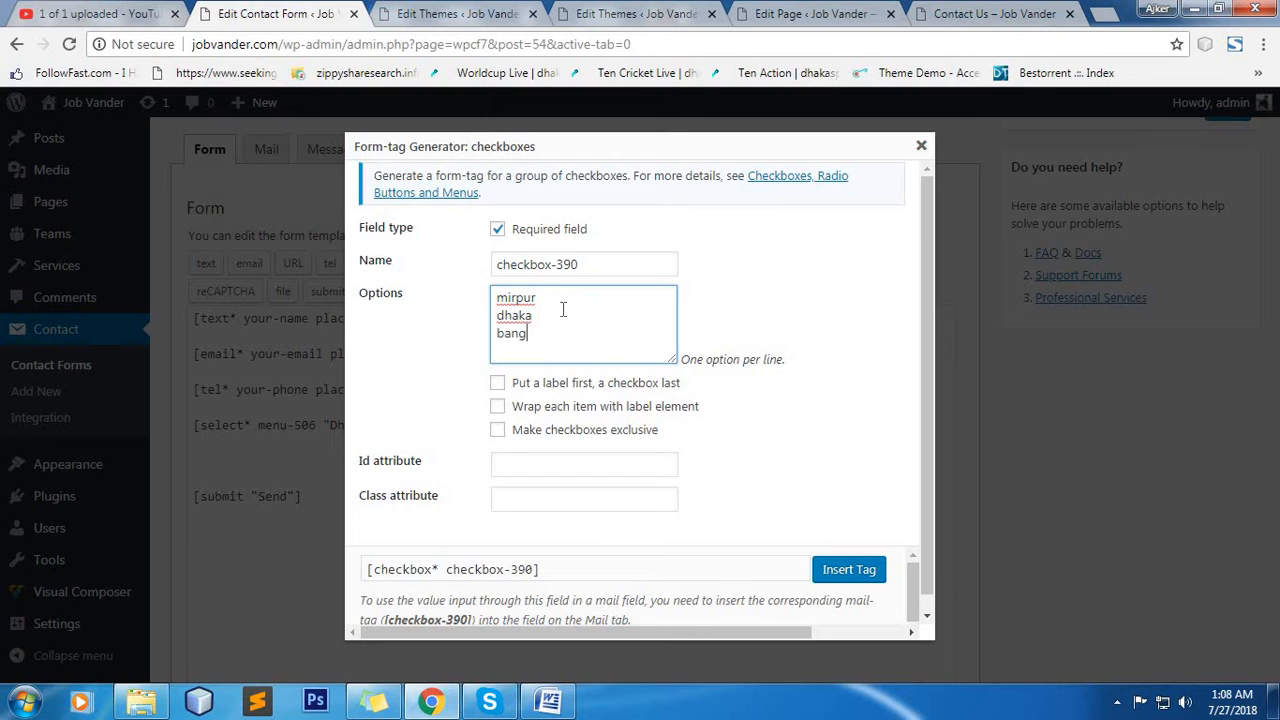
pyautogui.write('ladesh')
pyautogui.press('Return')
pyautogui.write('savar')
# Put the label first and the checkbox last, and insert the checkboxes tag into the form template.
pyautogui.click(603, 383)
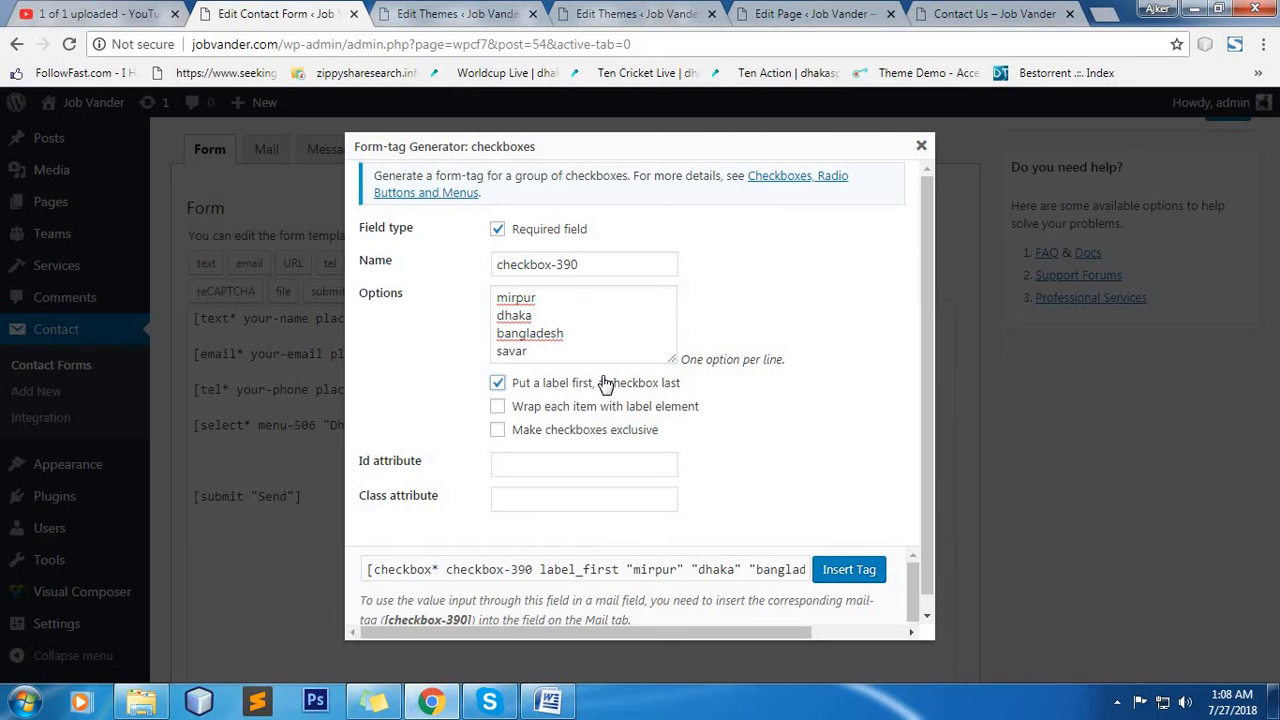
pyautogui.click(849, 569)
pyautogui.click(769, 451)
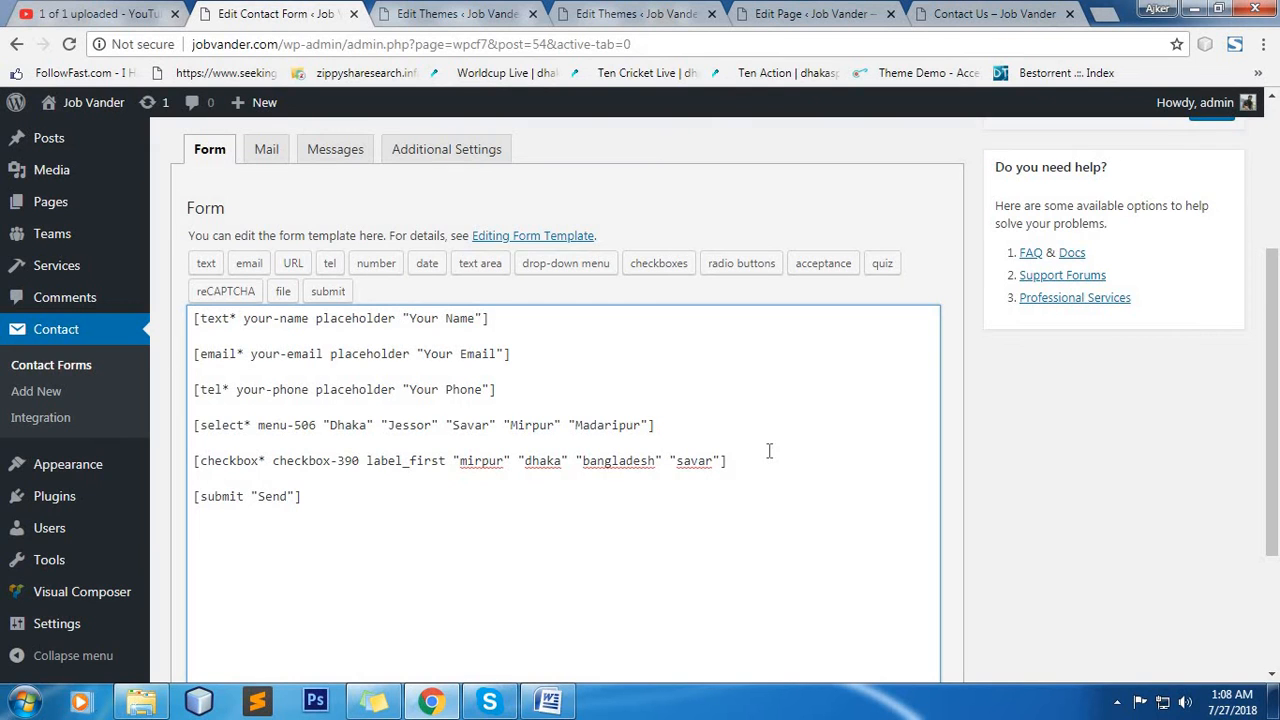
pyautogui.press('Return')
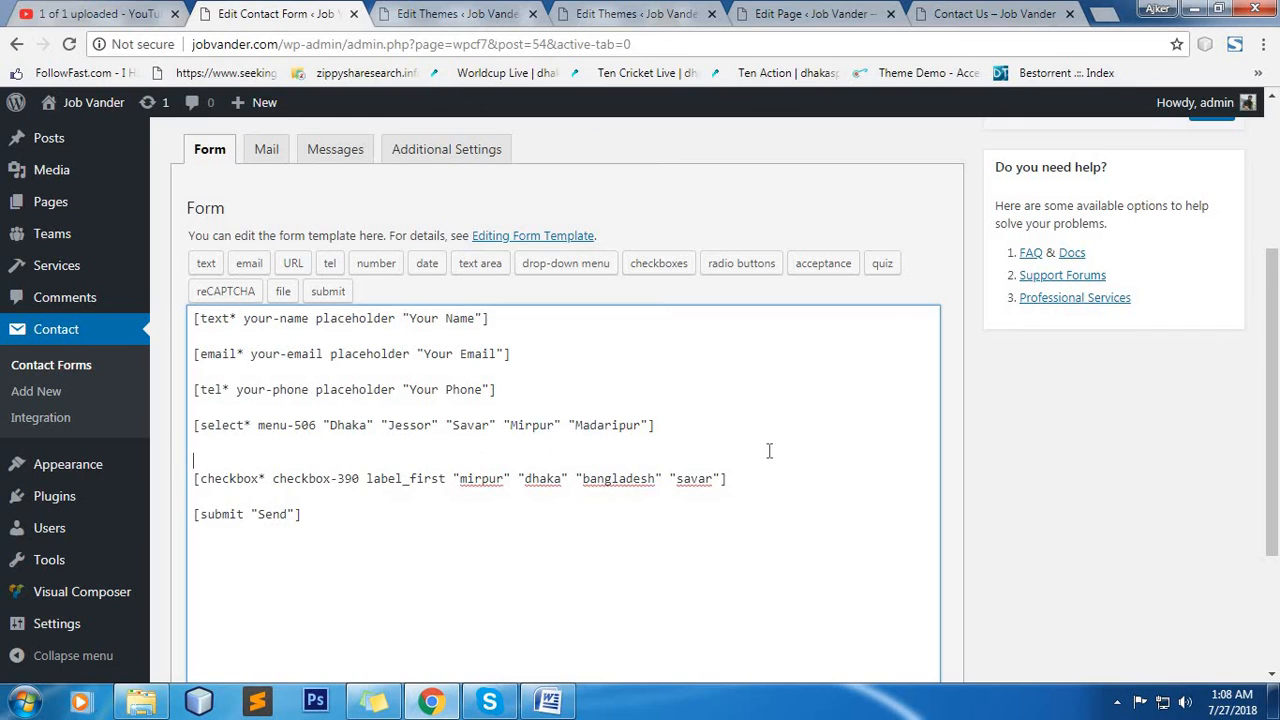
pyautogui.press('BackSpace')
# Insert a required text tag named your-subject with placeholder "Your Subject" on a new line below the checkbox tag.
pyautogui.press('Return')
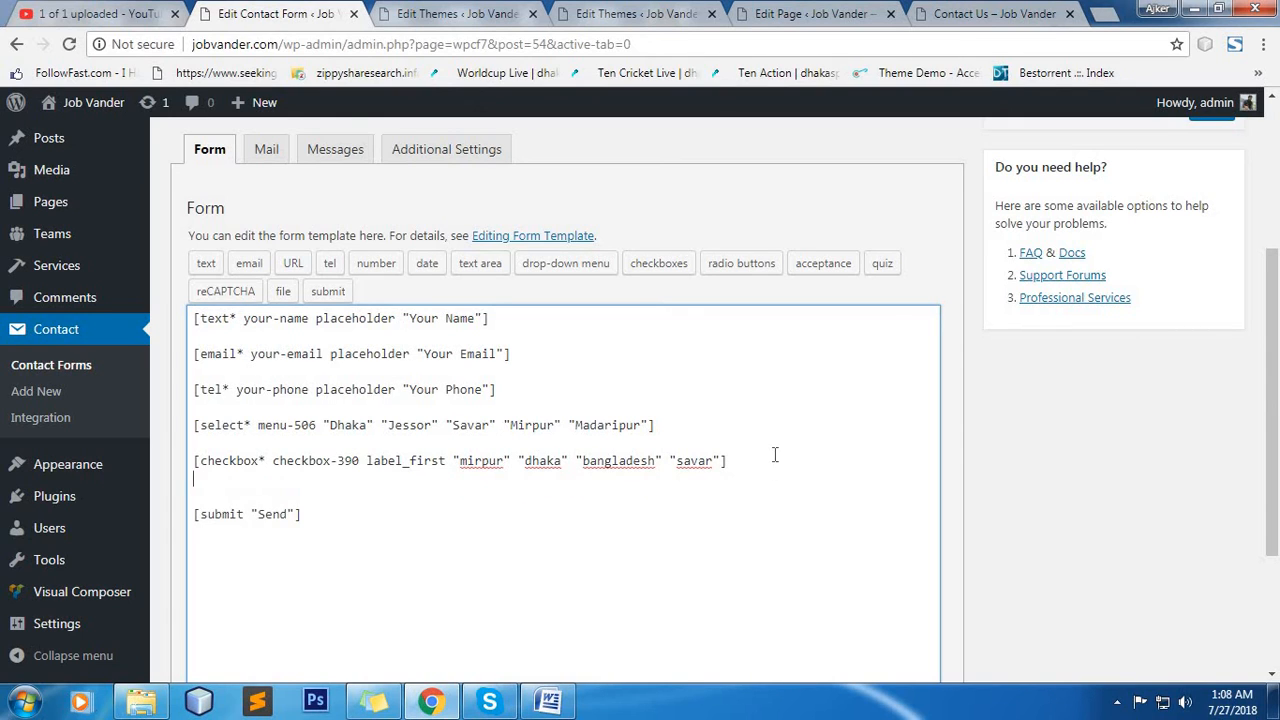
pyautogui.press('Return')
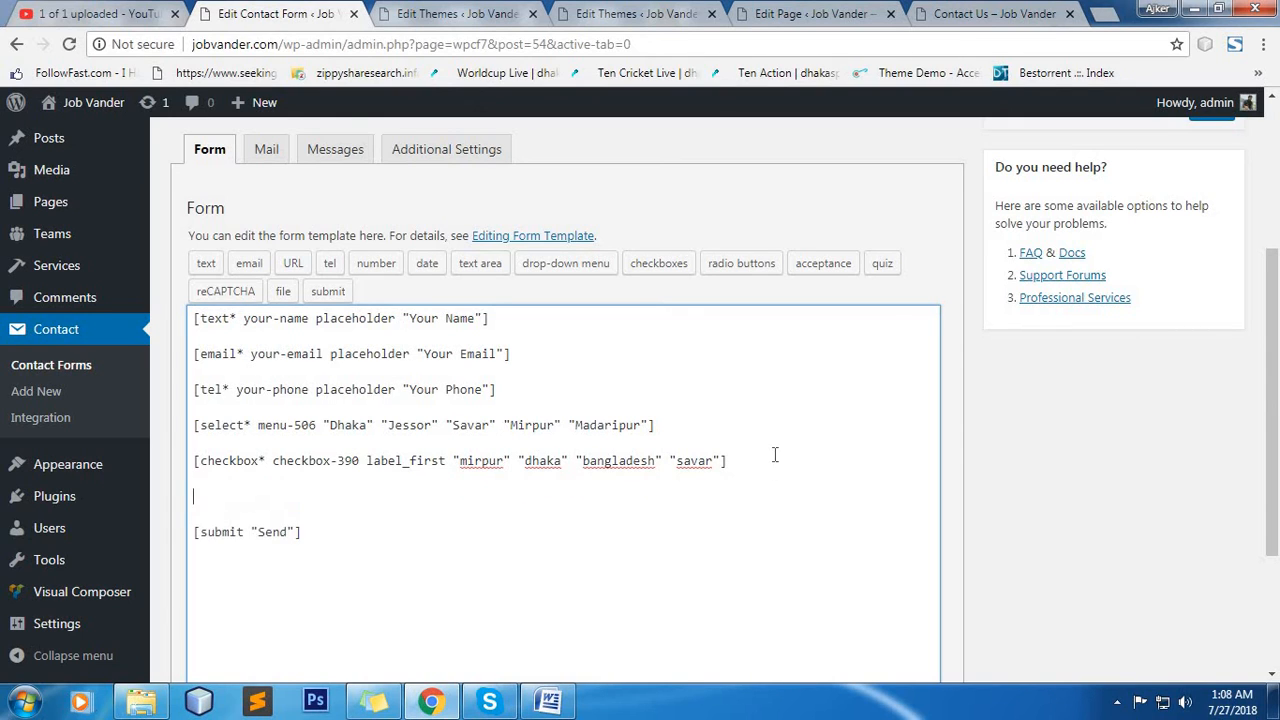
pyautogui.click(206, 265)
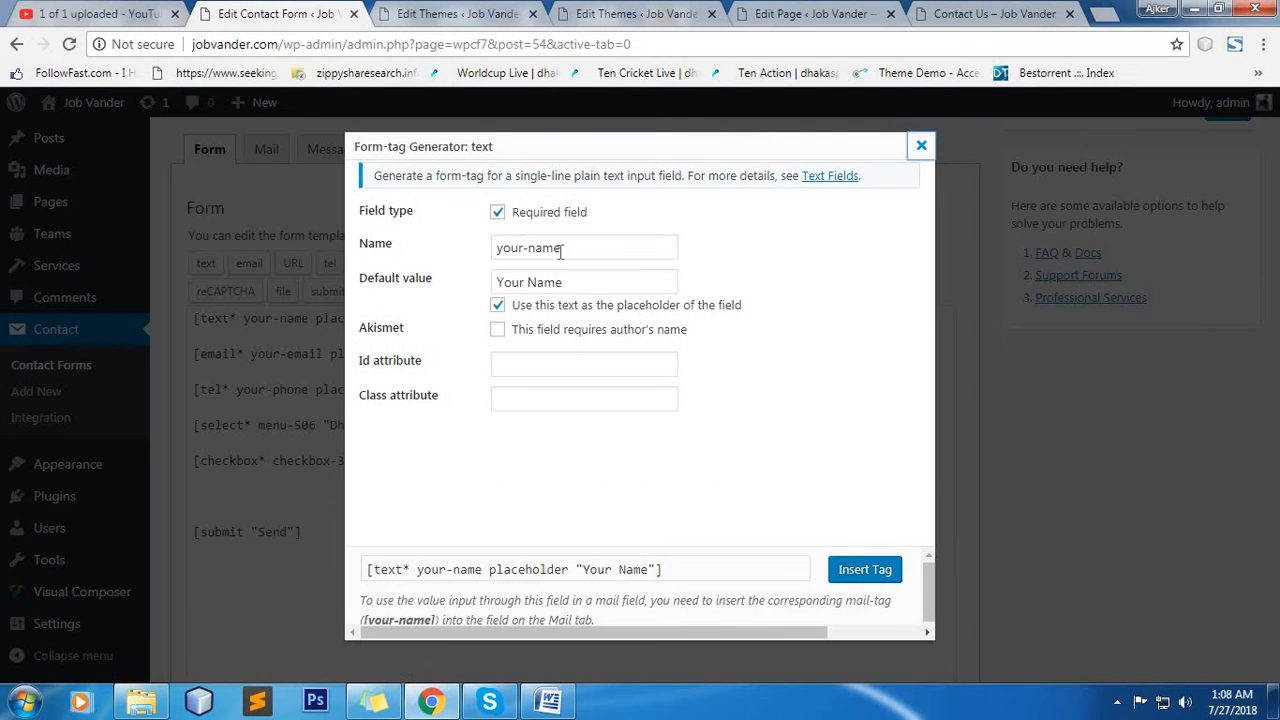
pyautogui.moveTo(560, 252); pyautogui.dragTo(528, 250)
pyautogui.write('subjec')
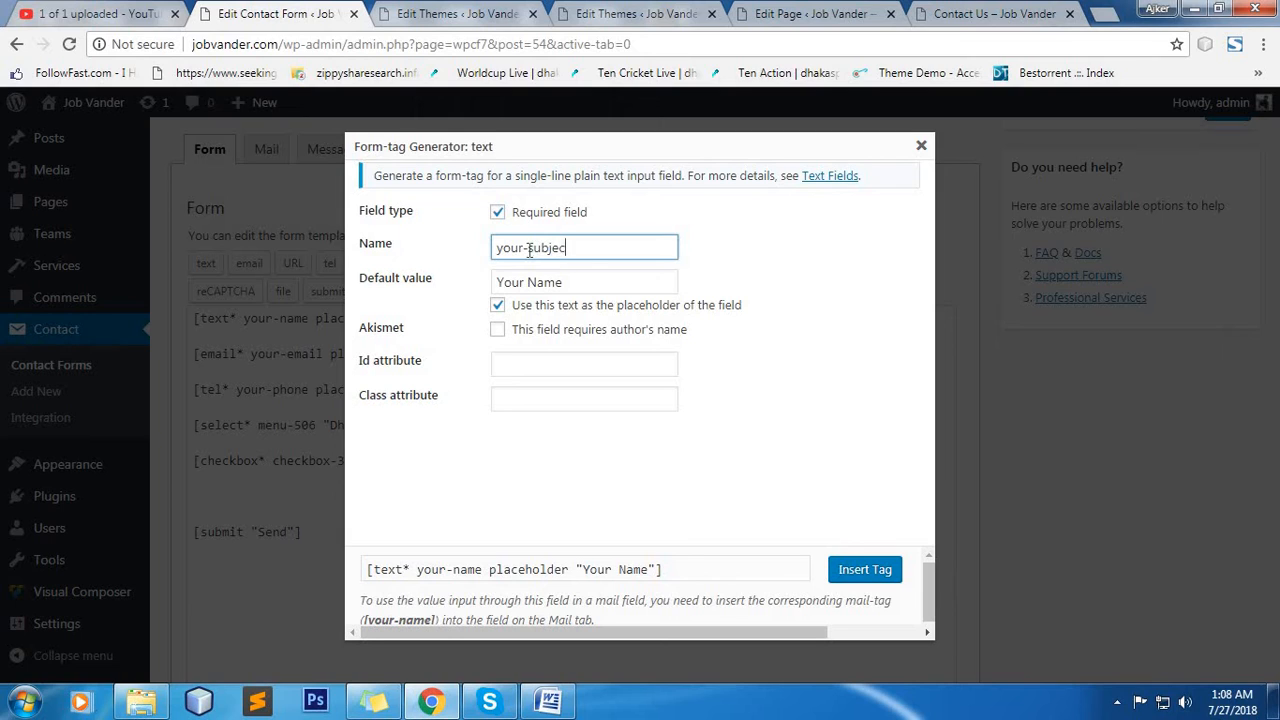
pyautogui.write('t')
pyautogui.moveTo(562, 282); pyautogui.dragTo(530, 280)
pyautogui.write('S')
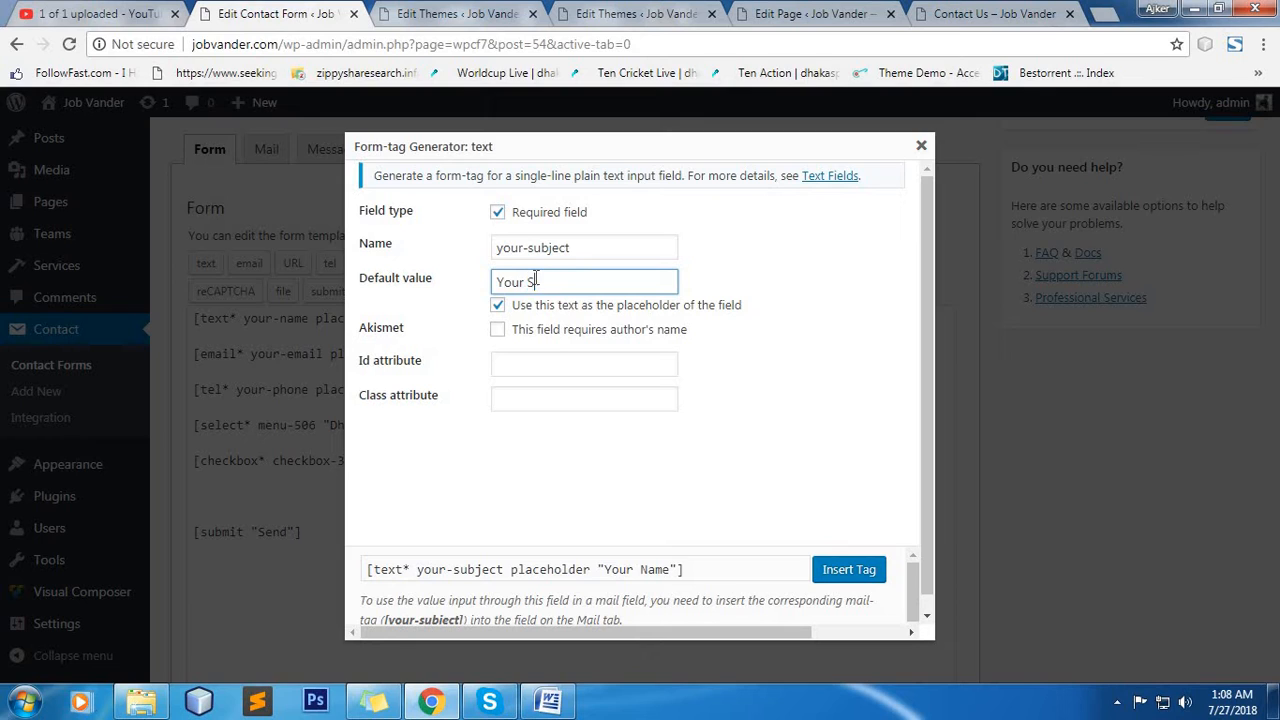
pyautogui.write('ubject')
pyautogui.click(848, 575)
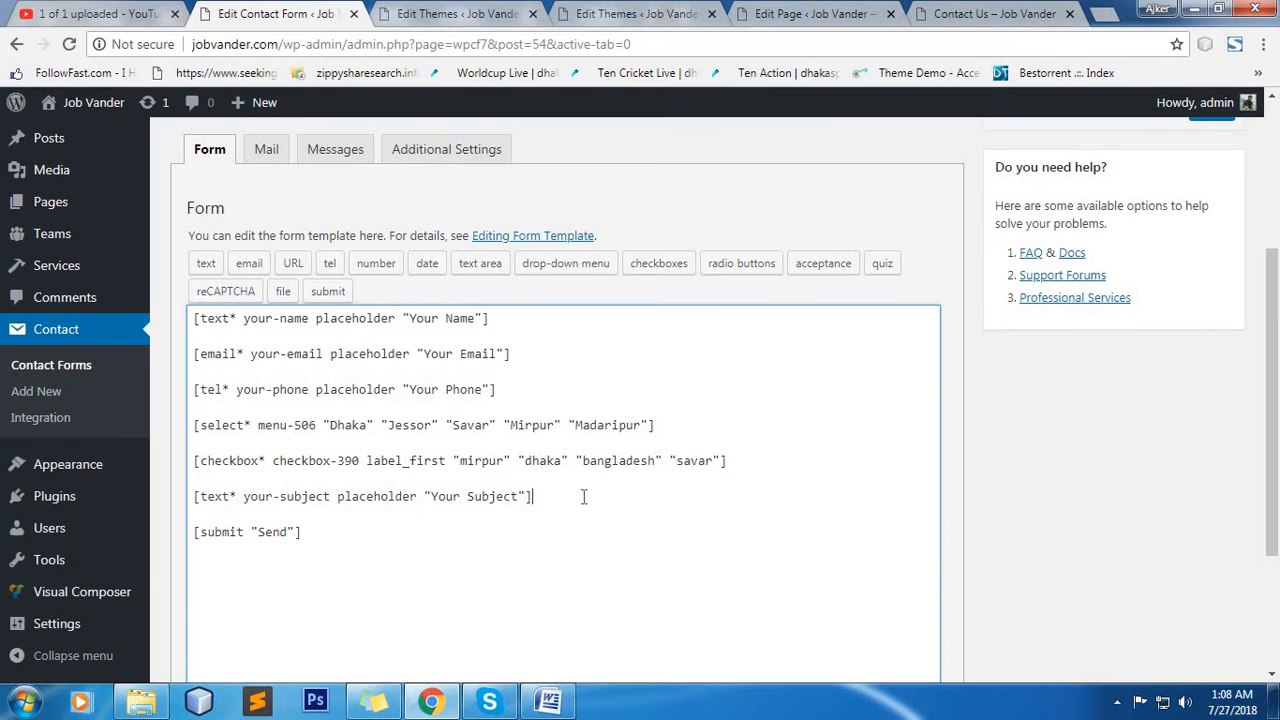
# Begin a text area form-tag below the subject tag, marking it required and naming it your-message.
pyautogui.press('Return')
pyautogui.press('Return')
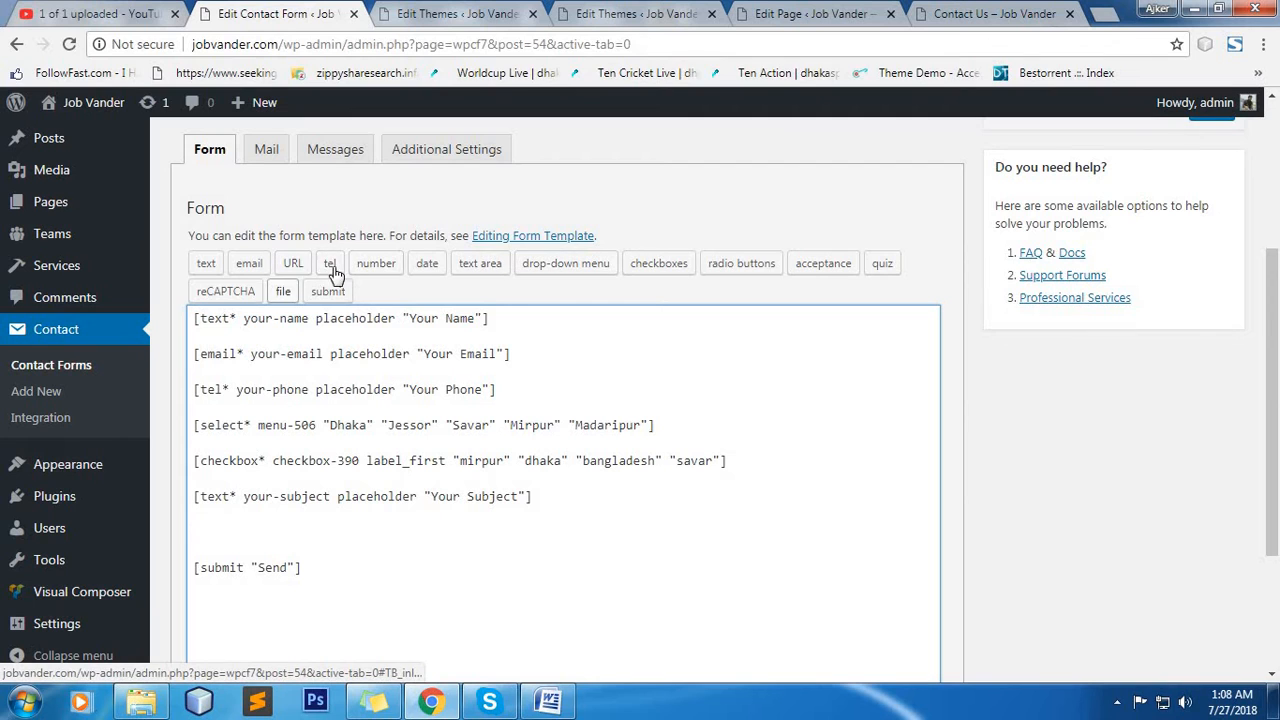
pyautogui.click(477, 268)
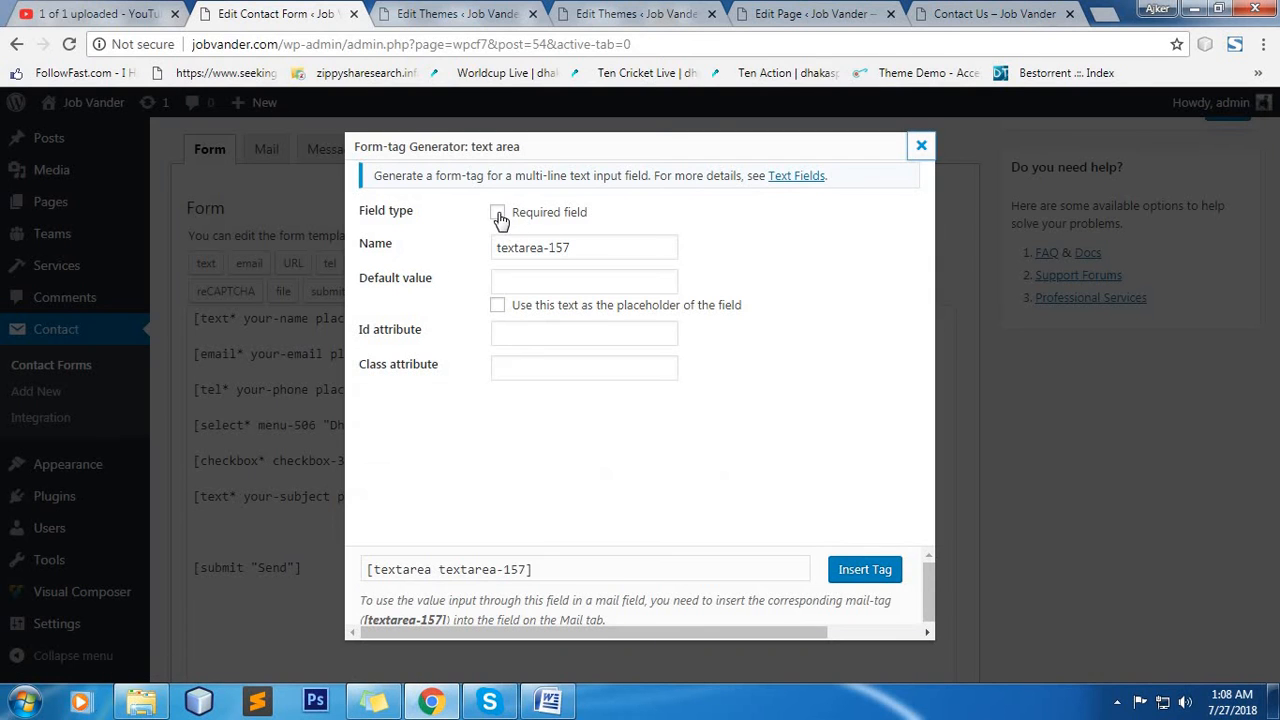
pyautogui.click(497, 212)
pyautogui.moveTo(578, 252); pyautogui.dragTo(466, 252)
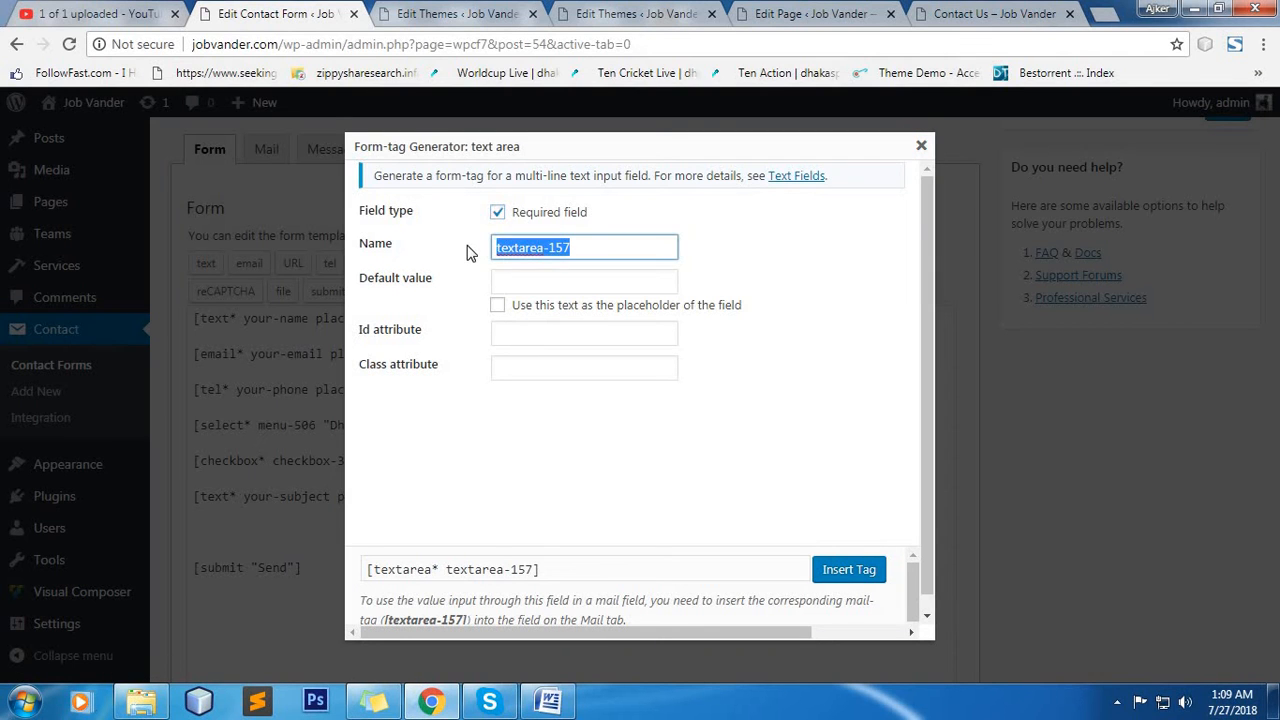
pyautogui.write('your-')
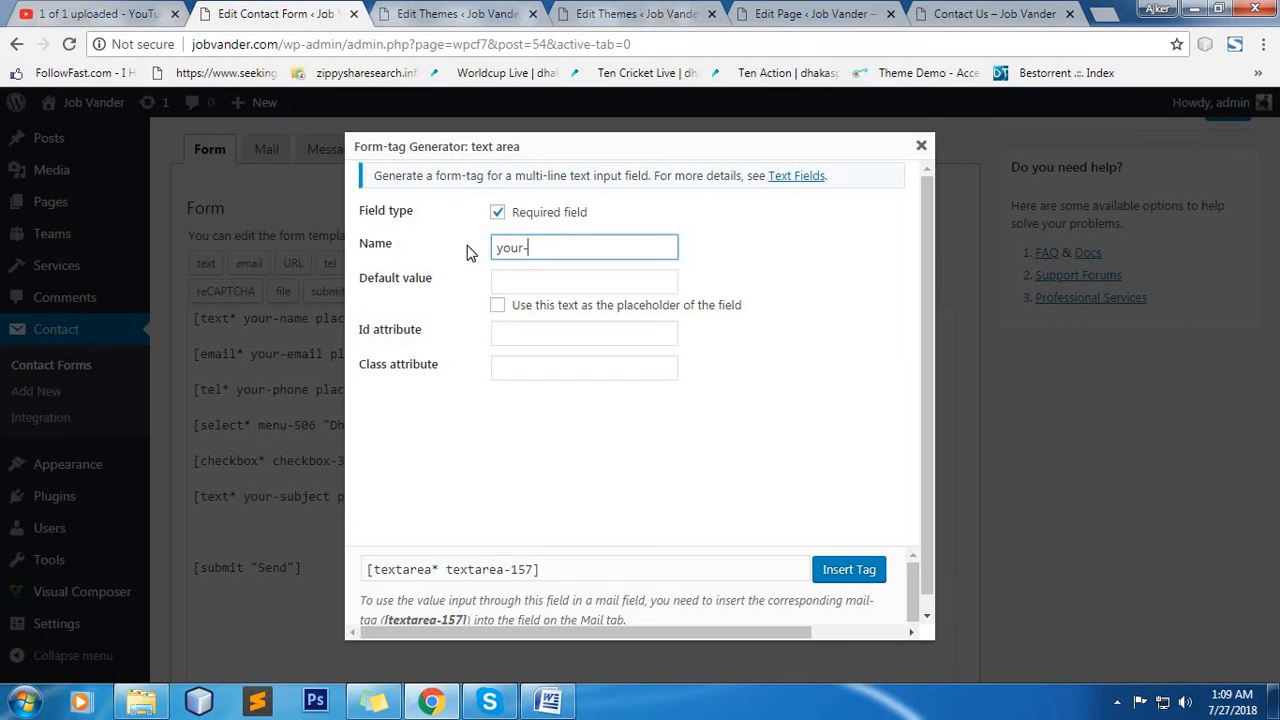
pyautogui.write('message')
# Set the text area's default value to "Your Message", use it as the placeholder, and insert the tag into the form template.
pyautogui.click(561, 282)
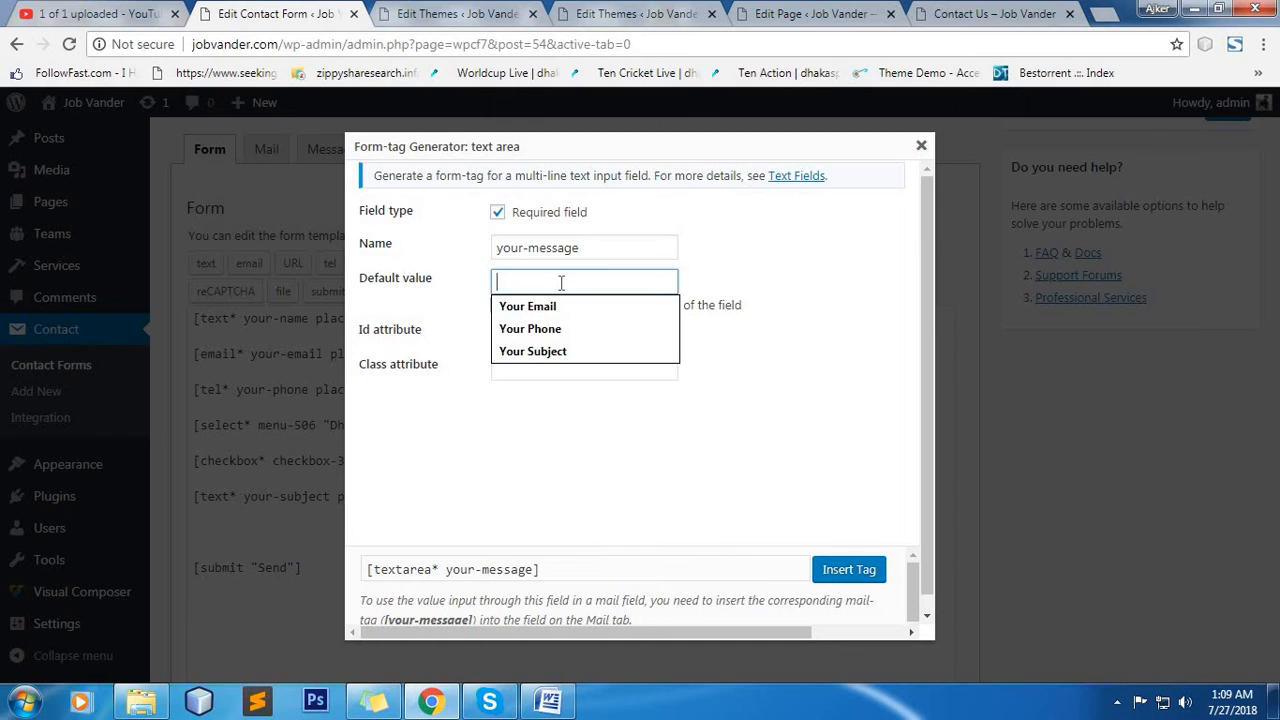
pyautogui.write('Your Mes')
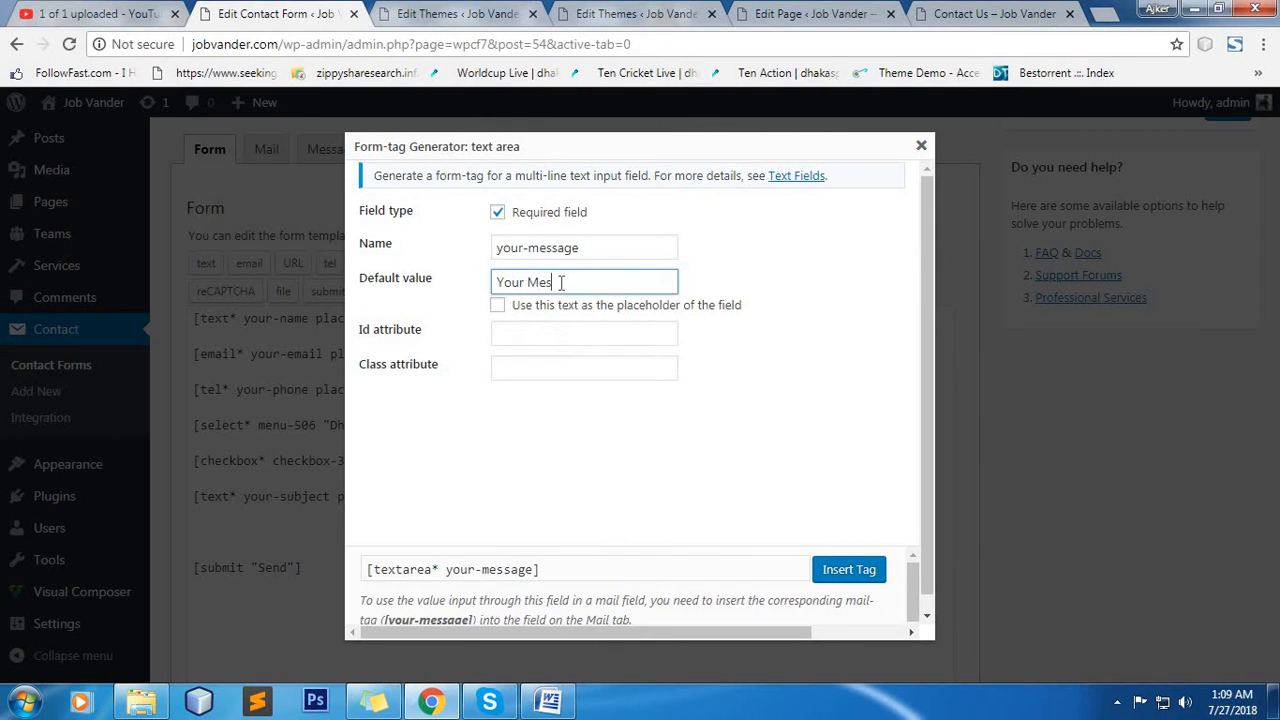
pyautogui.write('sage')
pyautogui.click(550, 305)
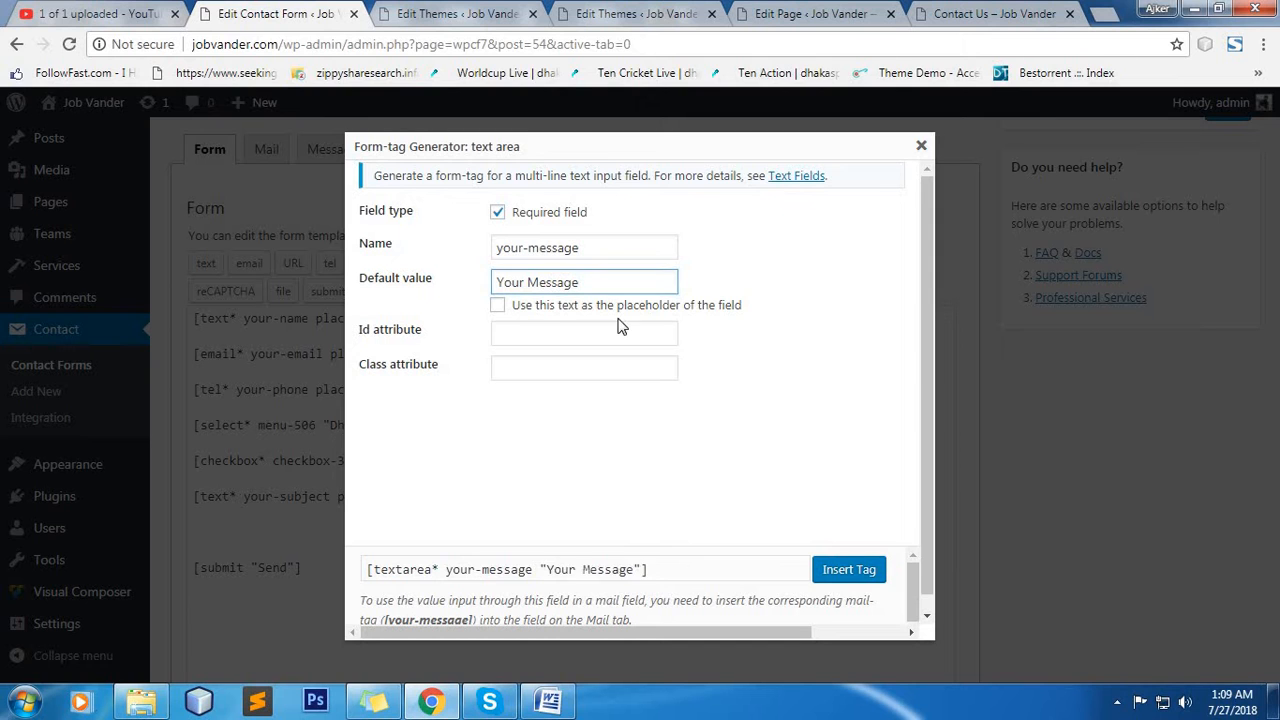
pyautogui.click(846, 568)
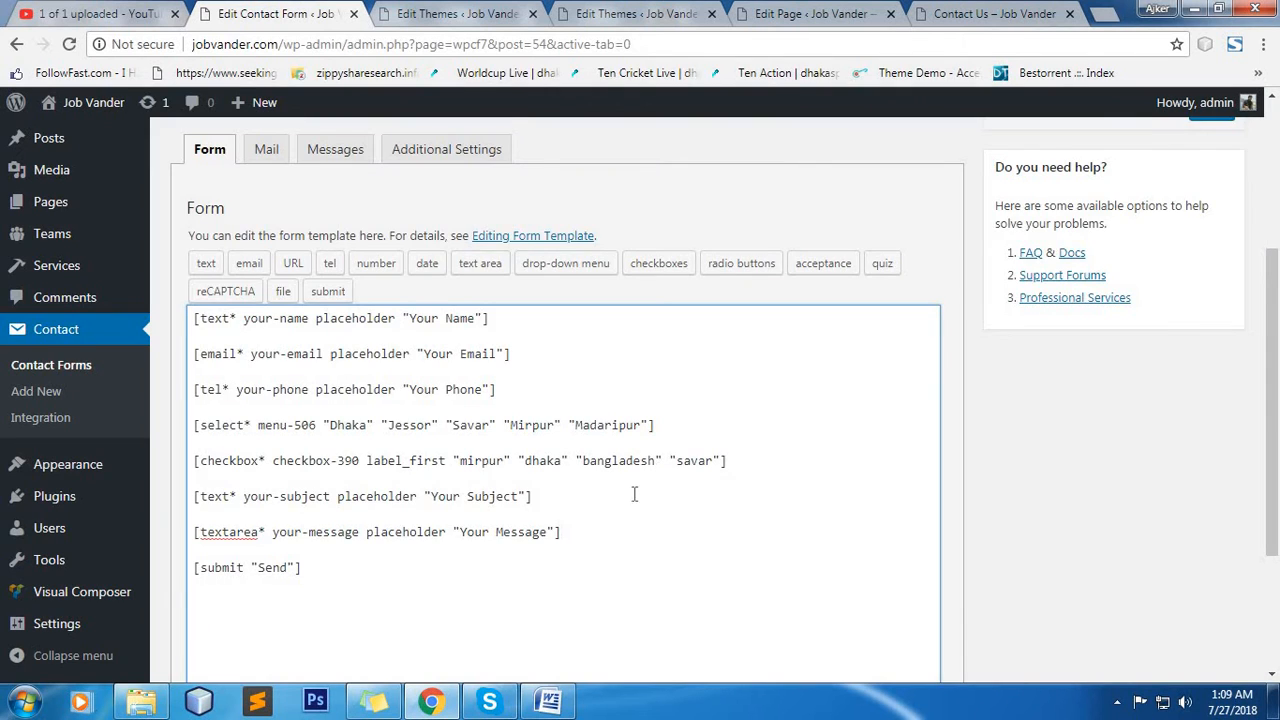
# Change the submit tag's label to "Submit" and save the contact form.
pyautogui.scroll(-2, 454, 497)
pyautogui.click(252, 380)
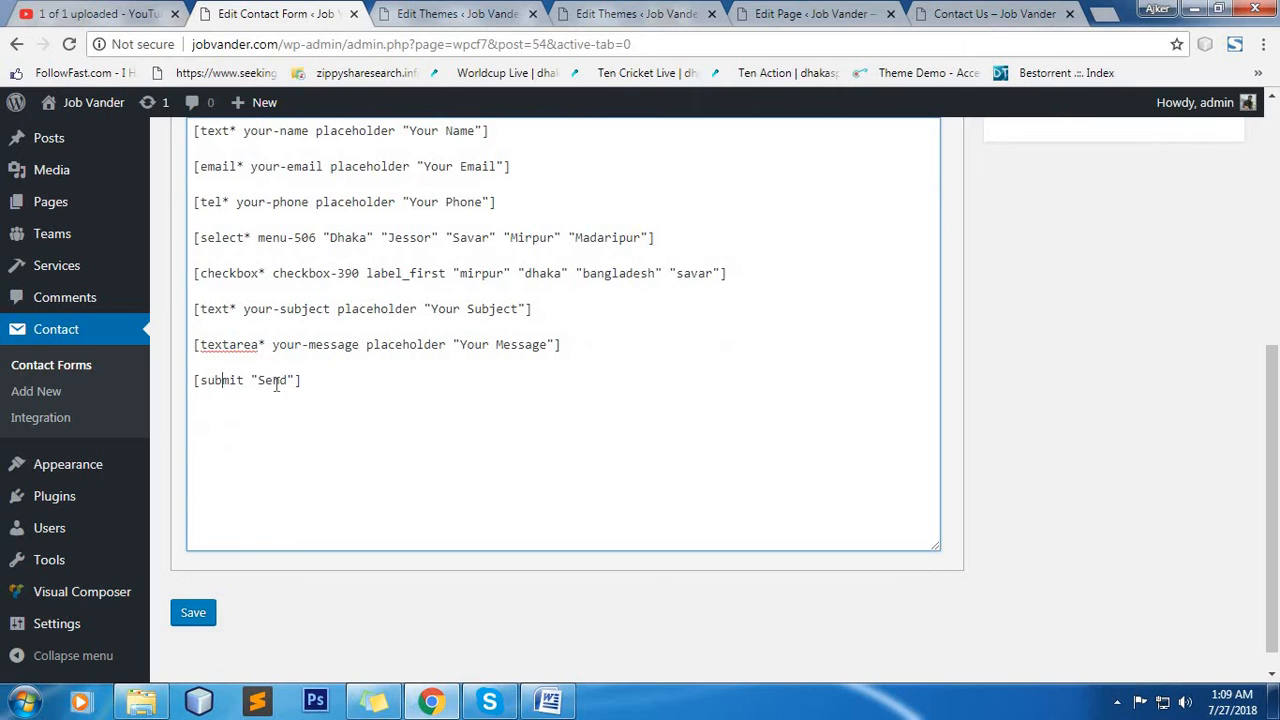
pyautogui.moveTo(286, 380); pyautogui.dragTo(263, 380)
pyautogui.click(290, 380)
pyautogui.moveTo(288, 380); pyautogui.dragTo(257, 380)
pyautogui.write('Submit')
pyautogui.scroll(1, 543, 463)
pyautogui.scroll(-1, 404, 533)
pyautogui.scroll(-1, 404, 533)
pyautogui.click(190, 612)
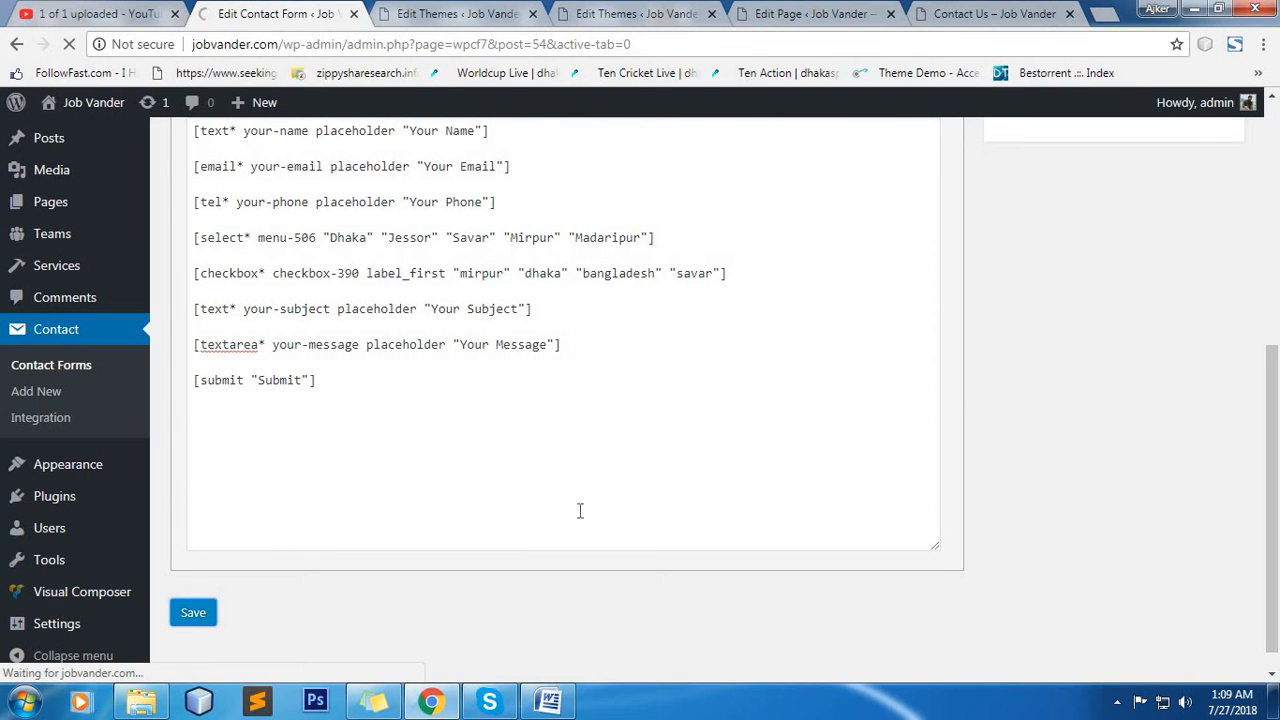
# Reload the live Contact Us page and check the name and email fields and the drop-down's options.
pyautogui.click(976, 10)
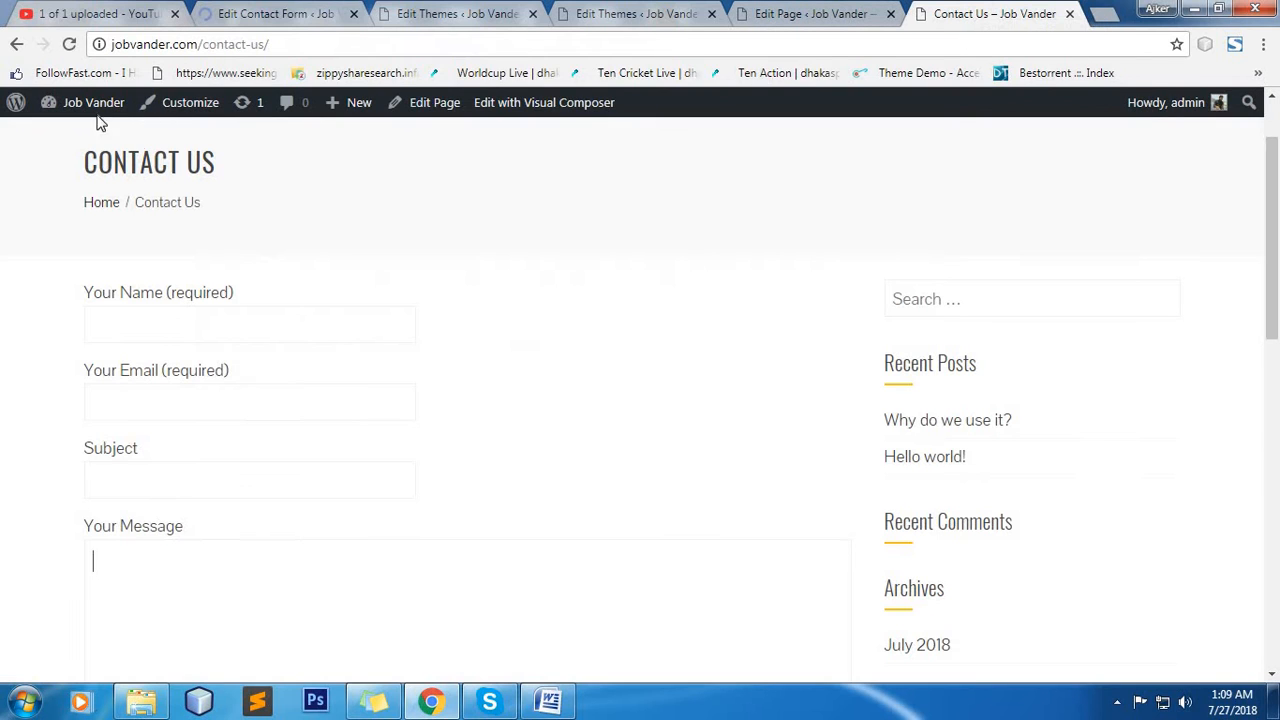
pyautogui.click(71, 45)
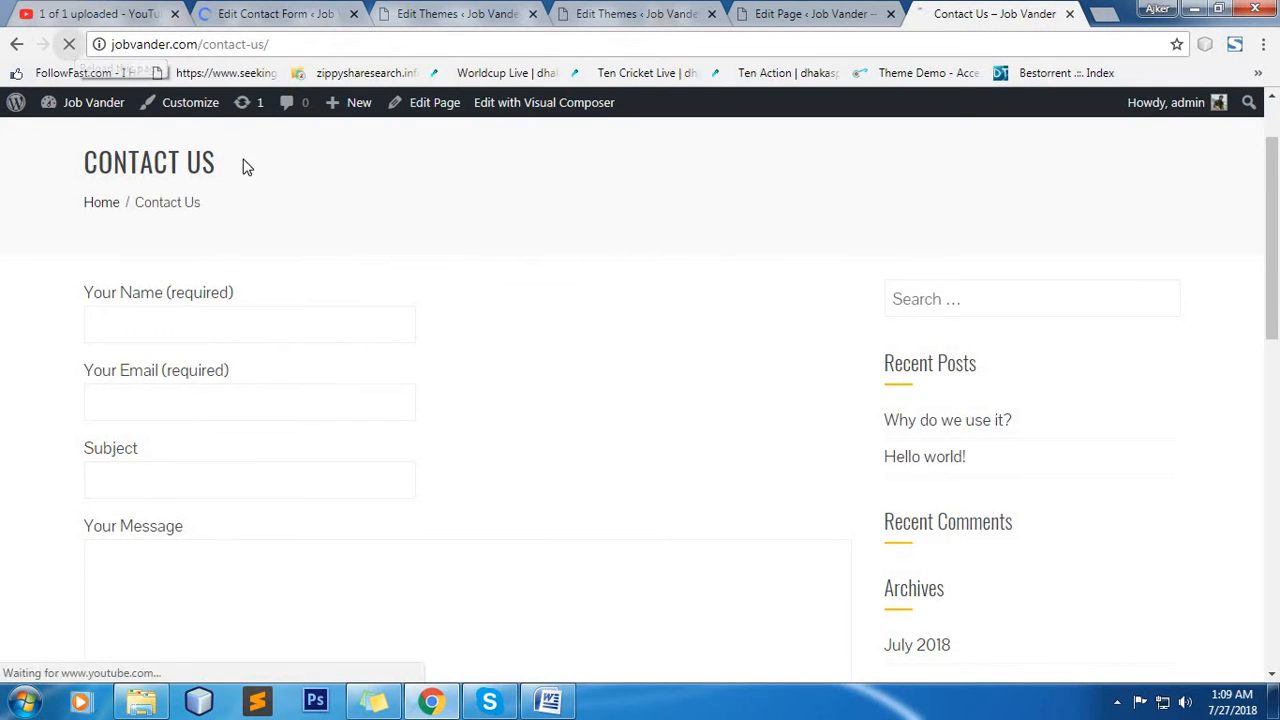
pyautogui.click(184, 307)
pyautogui.click(262, 356)
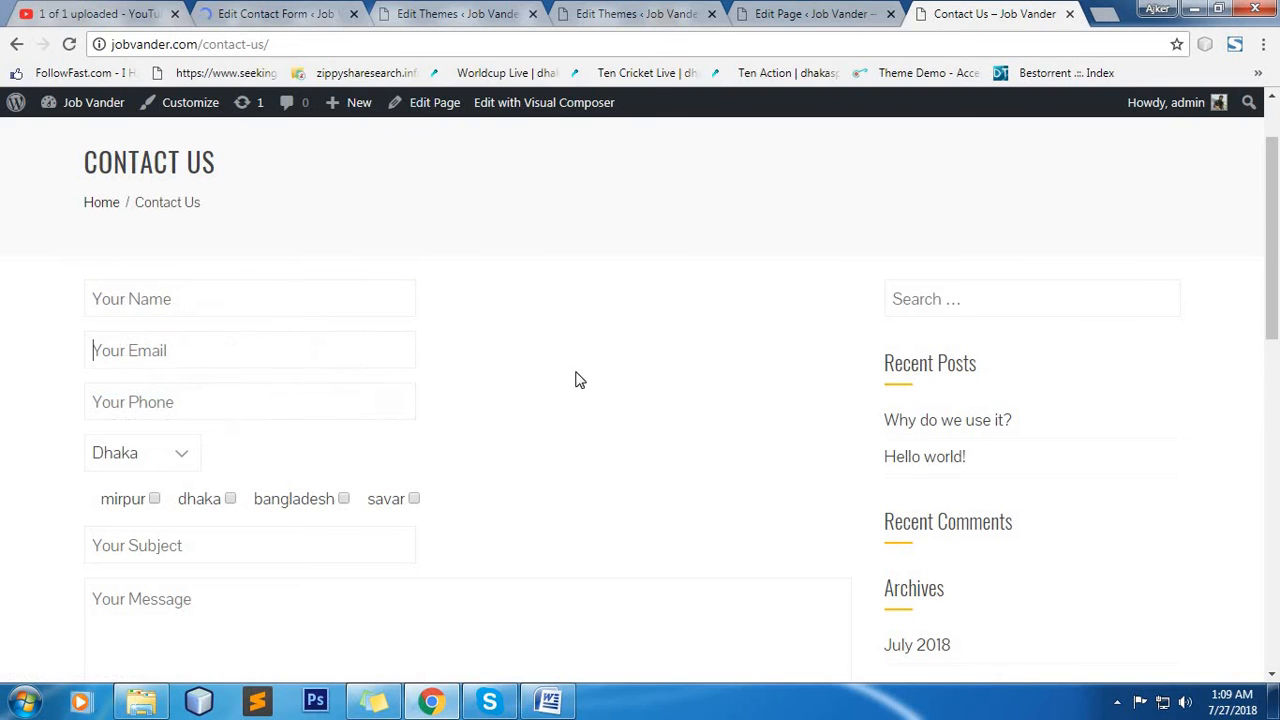
pyautogui.scroll(-2, 591, 460)
pyautogui.click(171, 266)
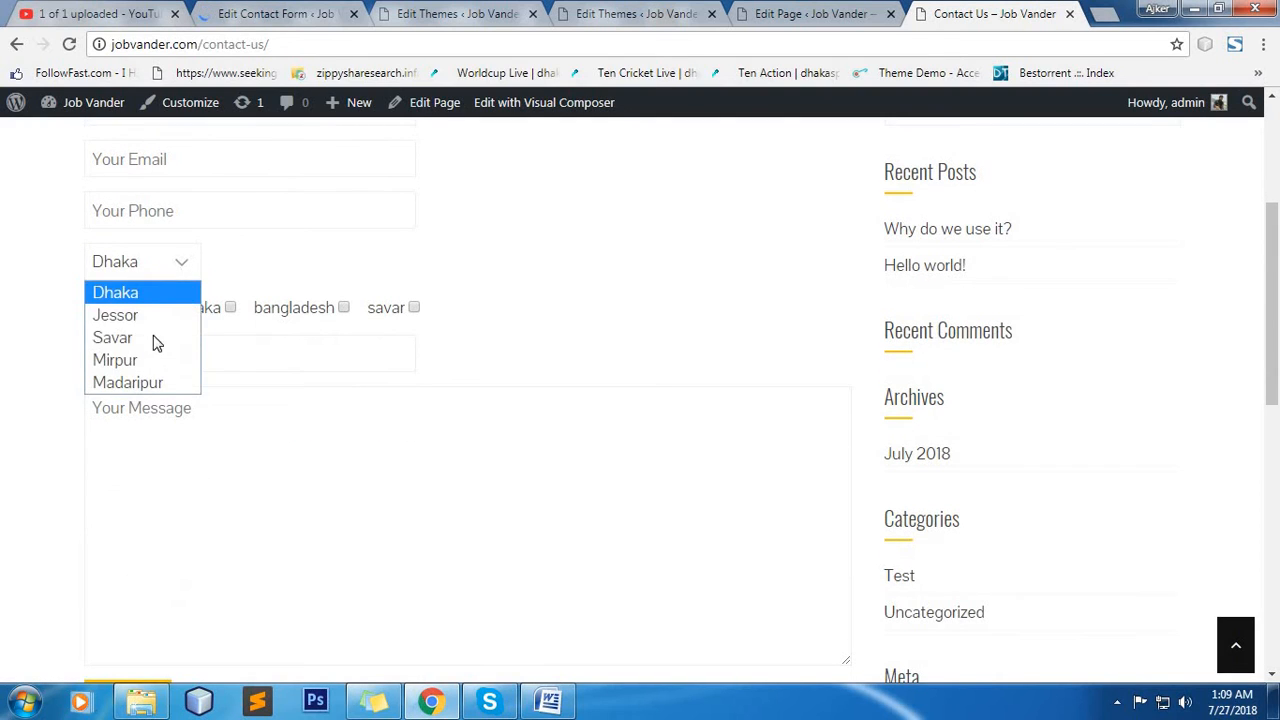
pyautogui.click(334, 357)
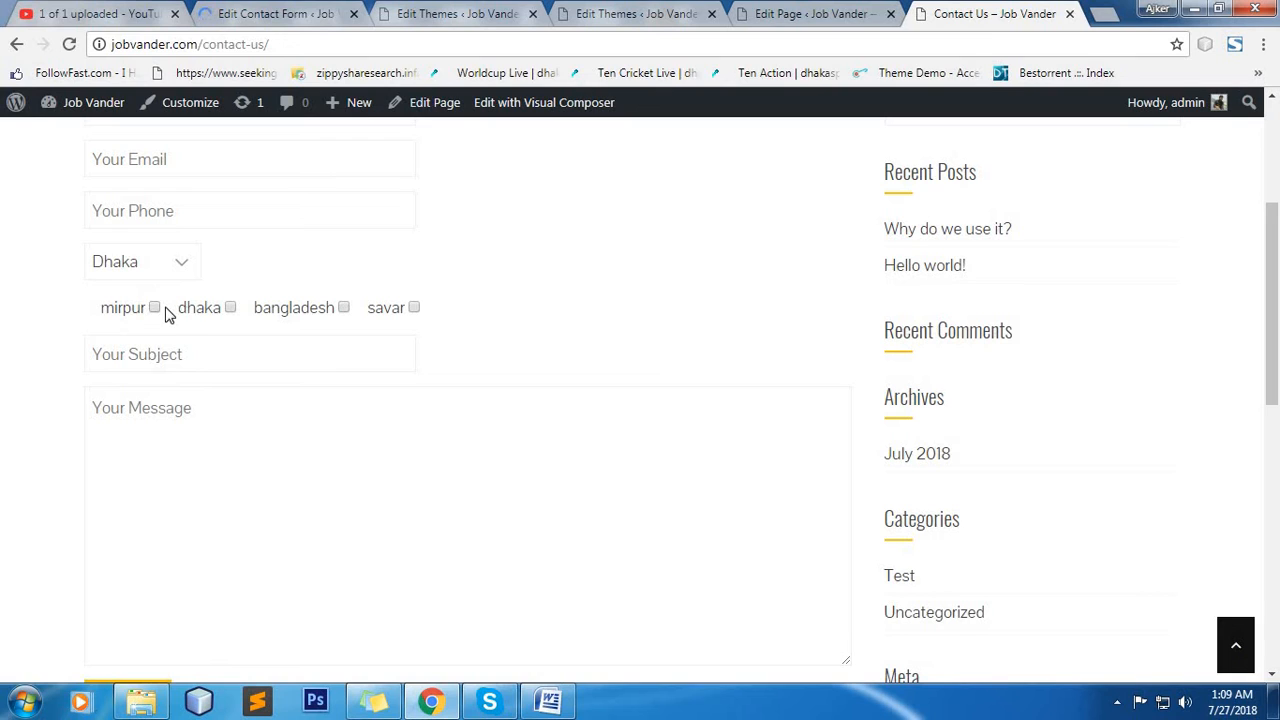
# Test the mirpur, dhaka, bangladesh and savar checkboxes on the live Contact Us form.
pyautogui.click(155, 308)
pyautogui.click(230, 308)
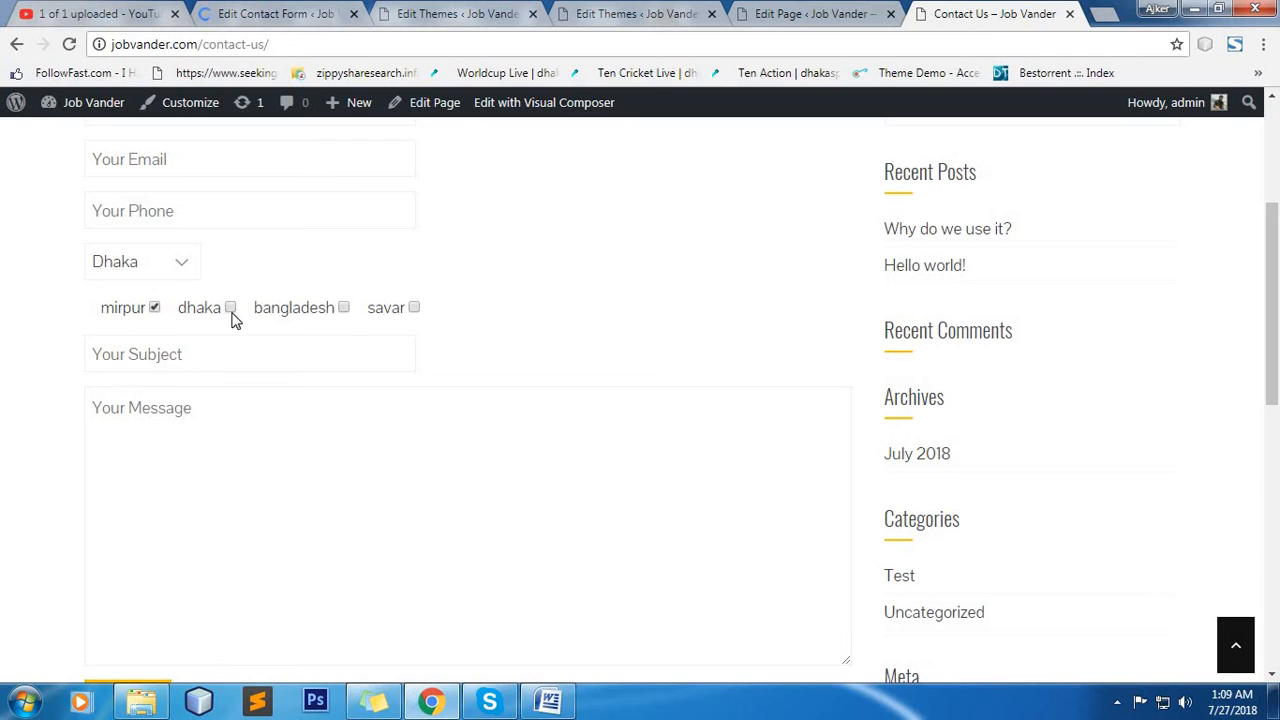
pyautogui.click(344, 308)
pyautogui.click(414, 308)
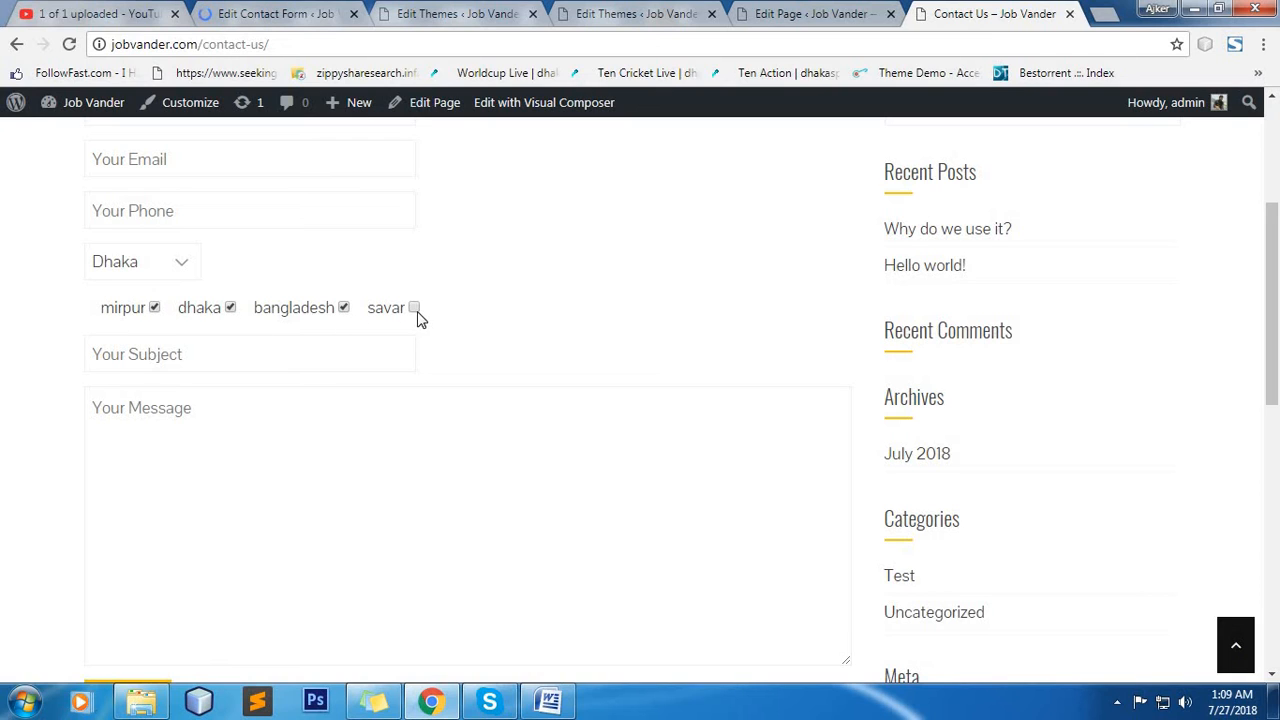
pyautogui.click(155, 308)
pyautogui.click(230, 308)
# Review the rest of the live Contact Us form, including the Submit button and the name field.
pyautogui.scroll(-4, 346, 400)
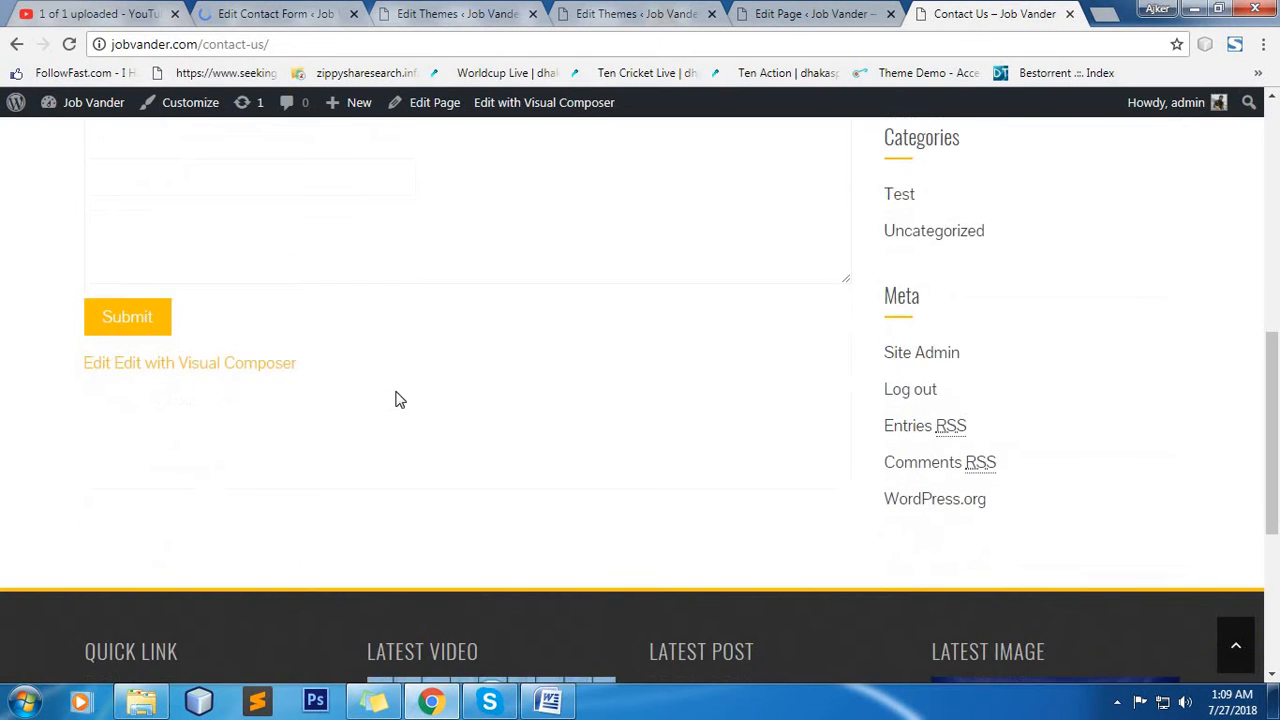
pyautogui.scroll(5, 396, 400)
pyautogui.click(264, 410)
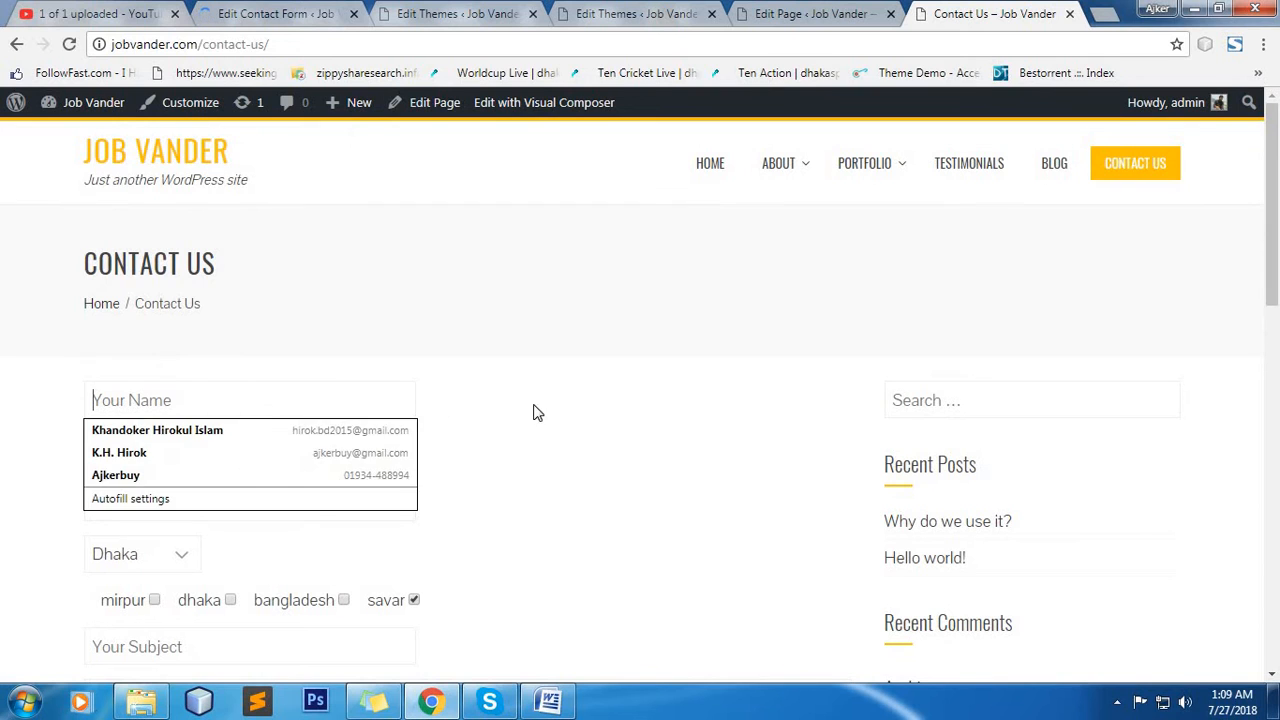
pyautogui.click(289, 417)
pyautogui.scroll(-7, 500, 454)
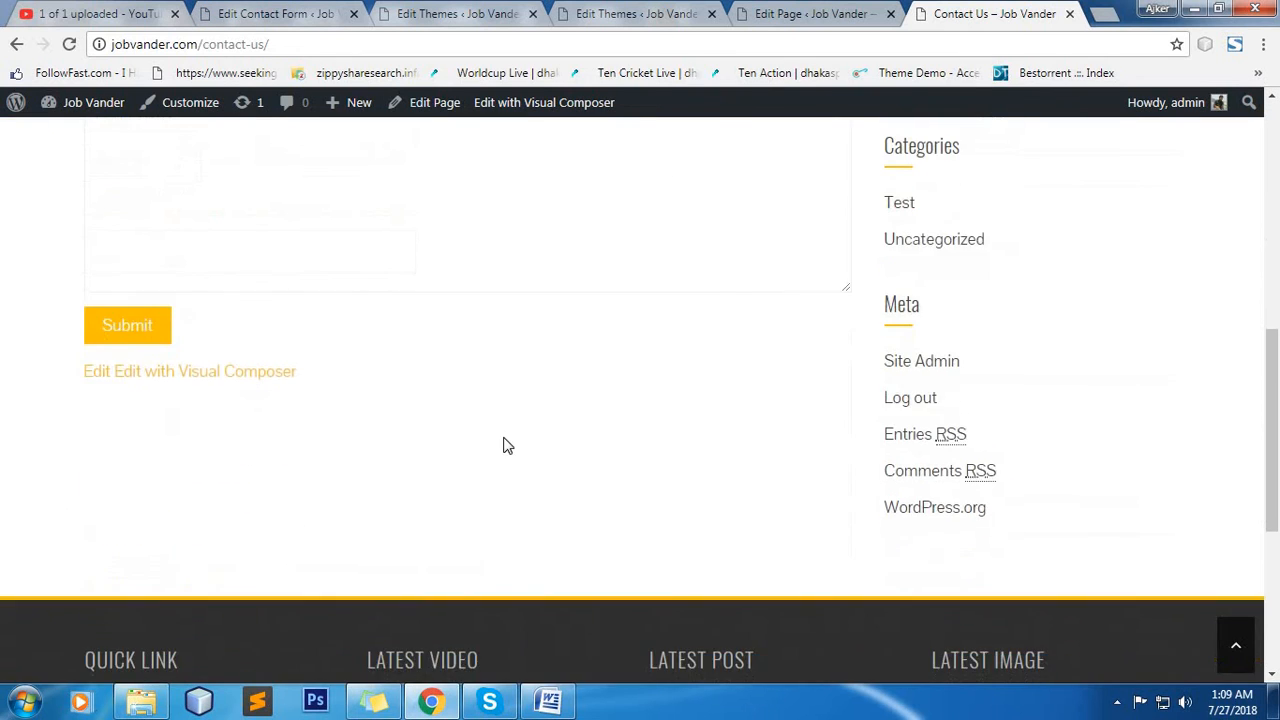
pyautogui.scroll(3, 508, 446)
# Return to the contact form editor and open the mail template's message body for editing.
pyautogui.click(298, 13)
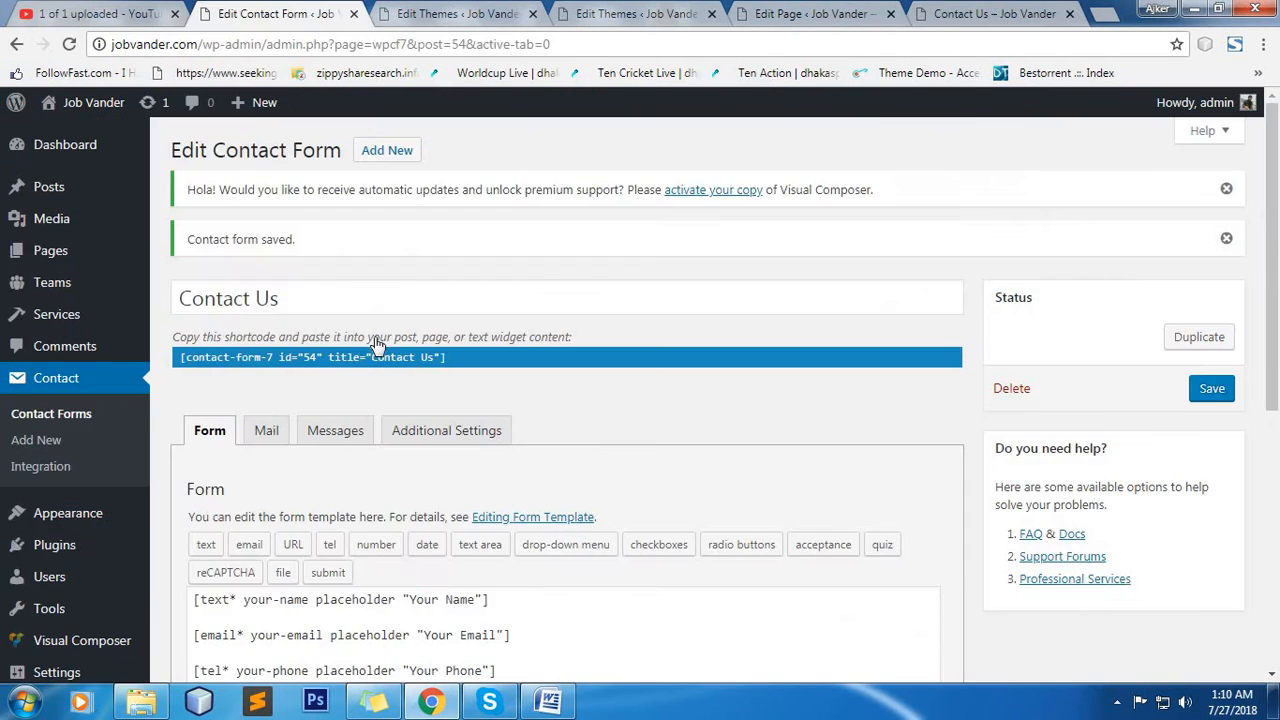
pyautogui.click(266, 430)
pyautogui.scroll(-3, 600, 360)
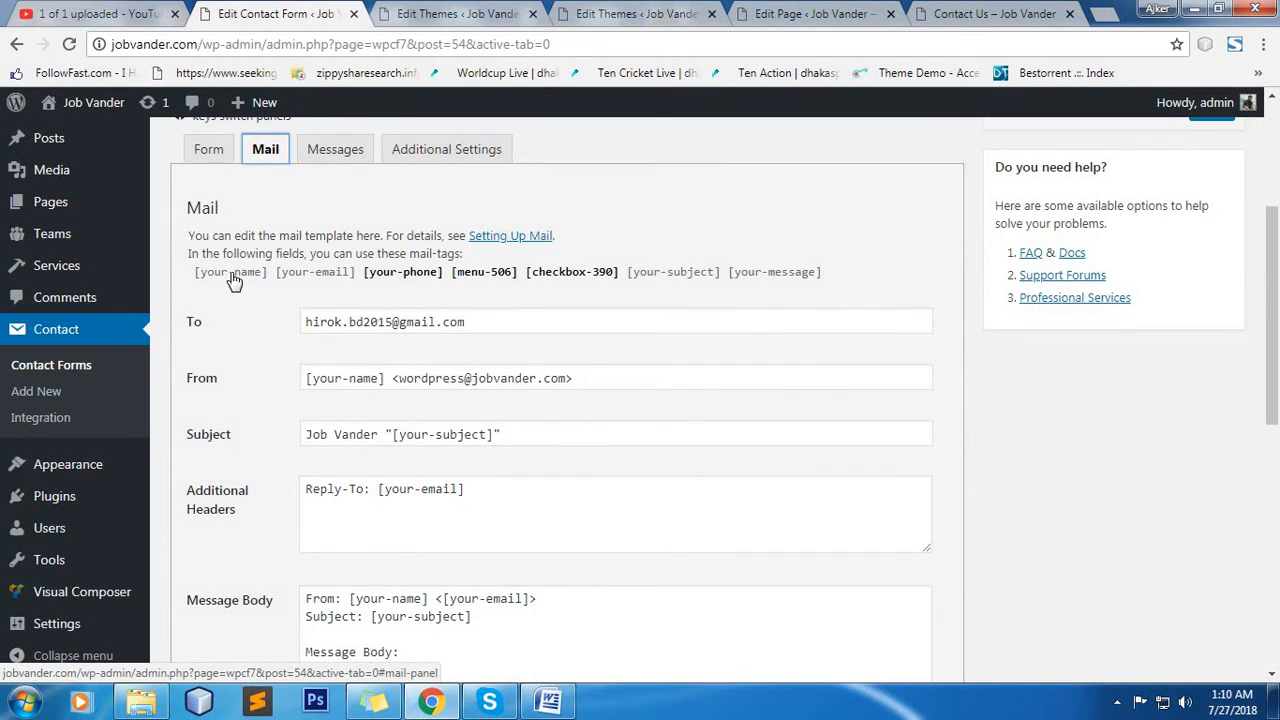
pyautogui.scroll(-1, 285, 310)
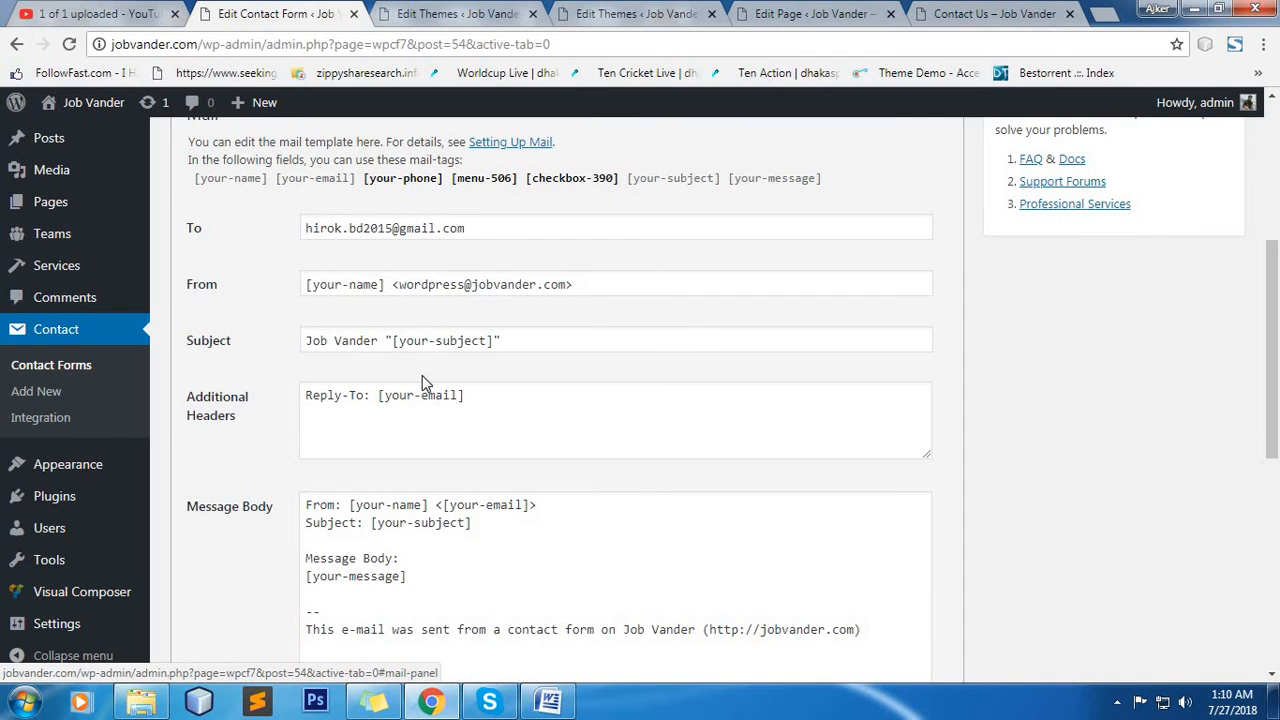
pyautogui.click(487, 505)
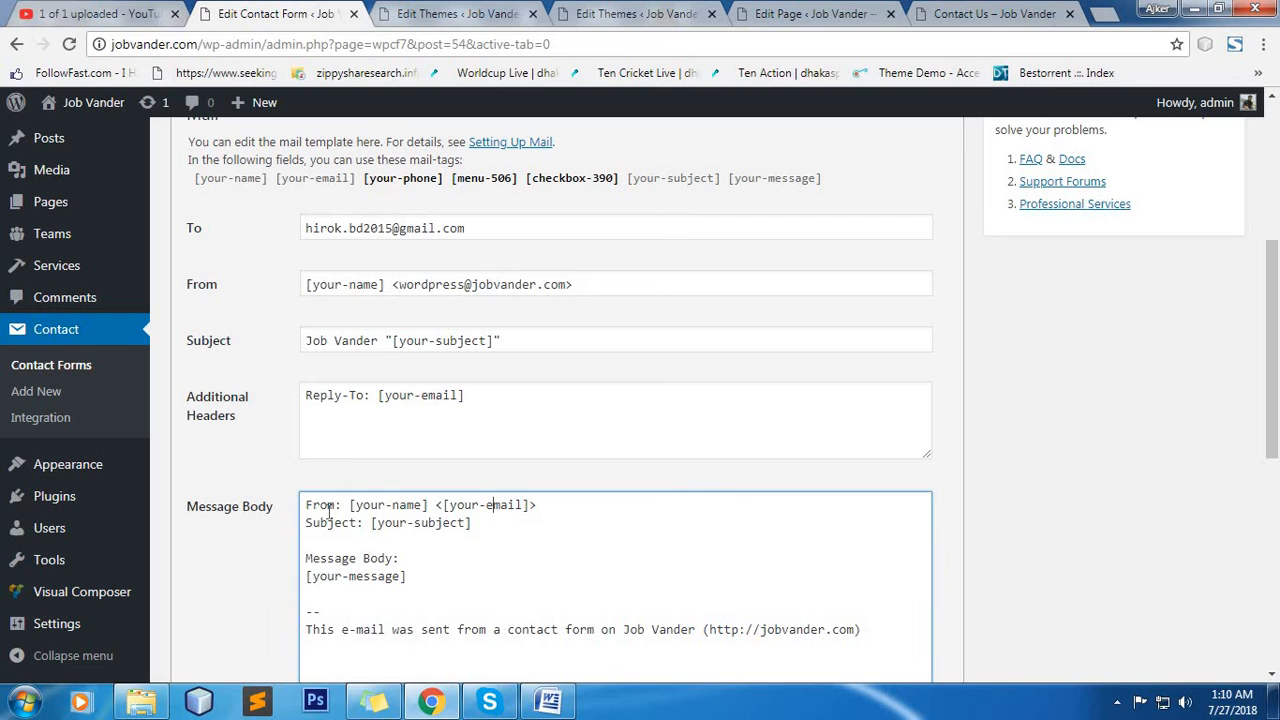
pyautogui.click(392, 522)
# Copy the [your-phone] mail-tag and add the line "Phone: [your-phone]" below the From line in the message body.
pyautogui.moveTo(366, 183); pyautogui.dragTo(446, 189)
pyautogui.rightClick(420, 180)
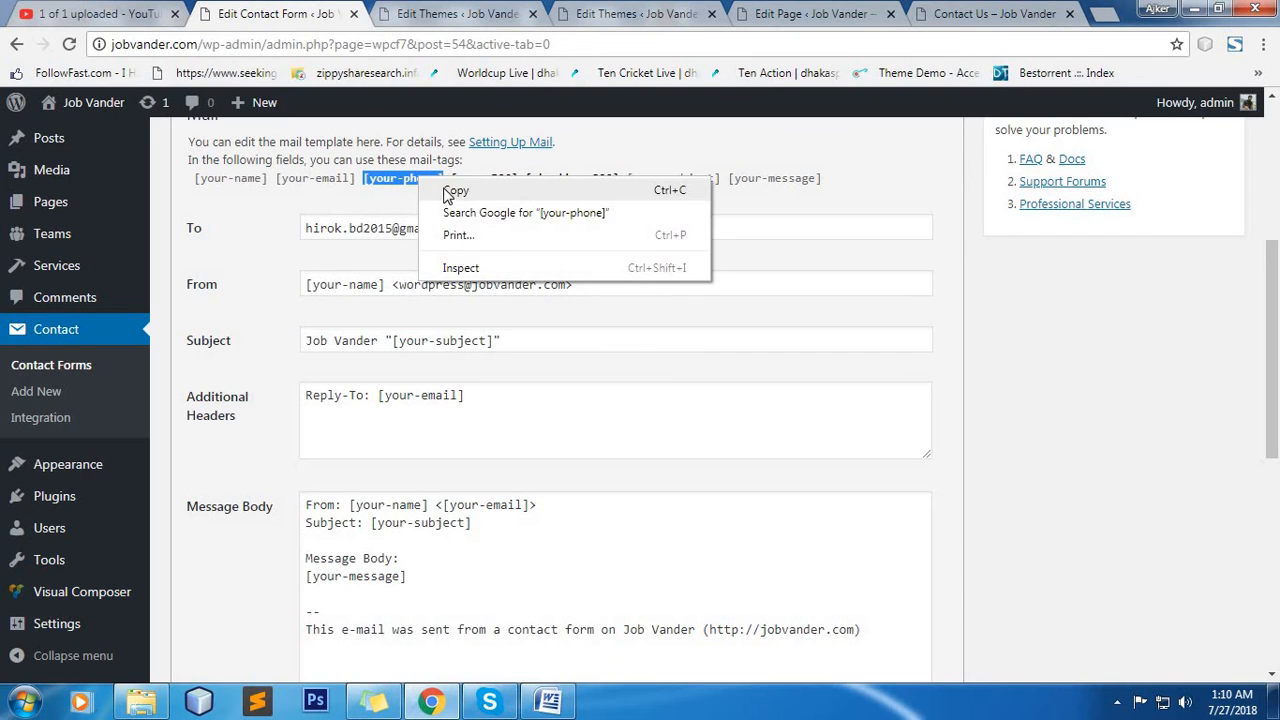
pyautogui.click(448, 190)
pyautogui.click(555, 505)
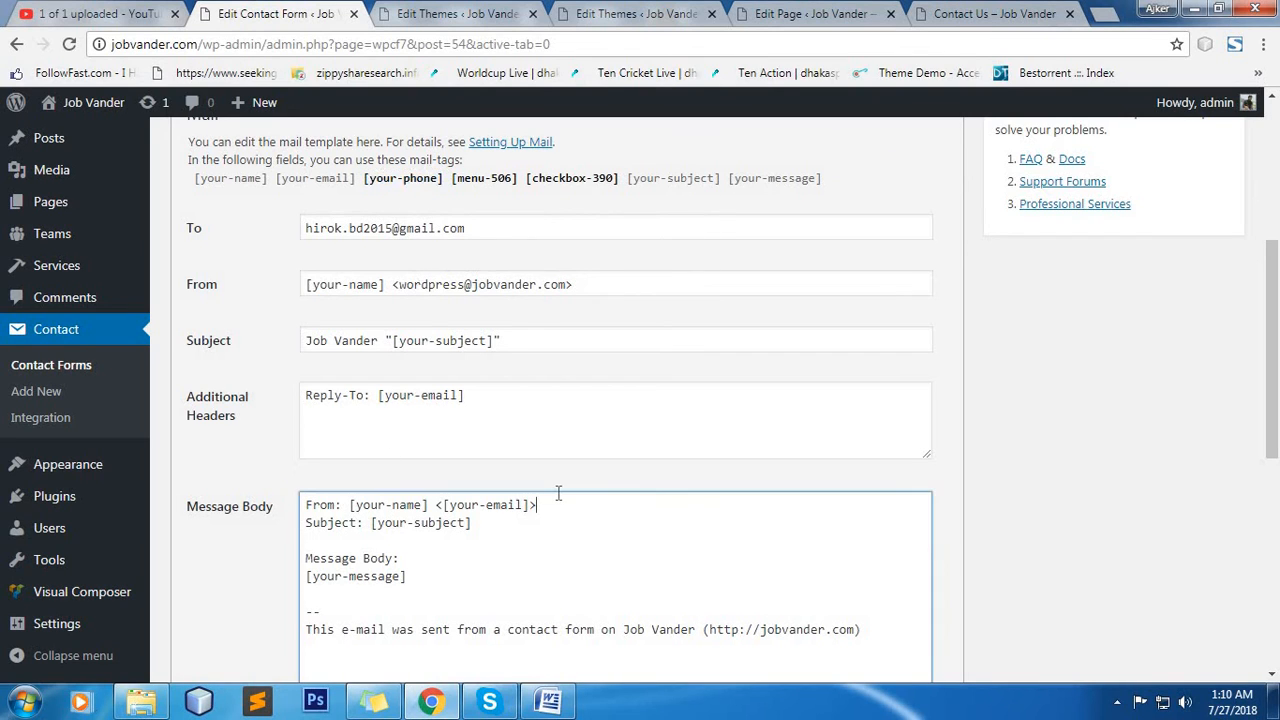
pyautogui.press('Return')
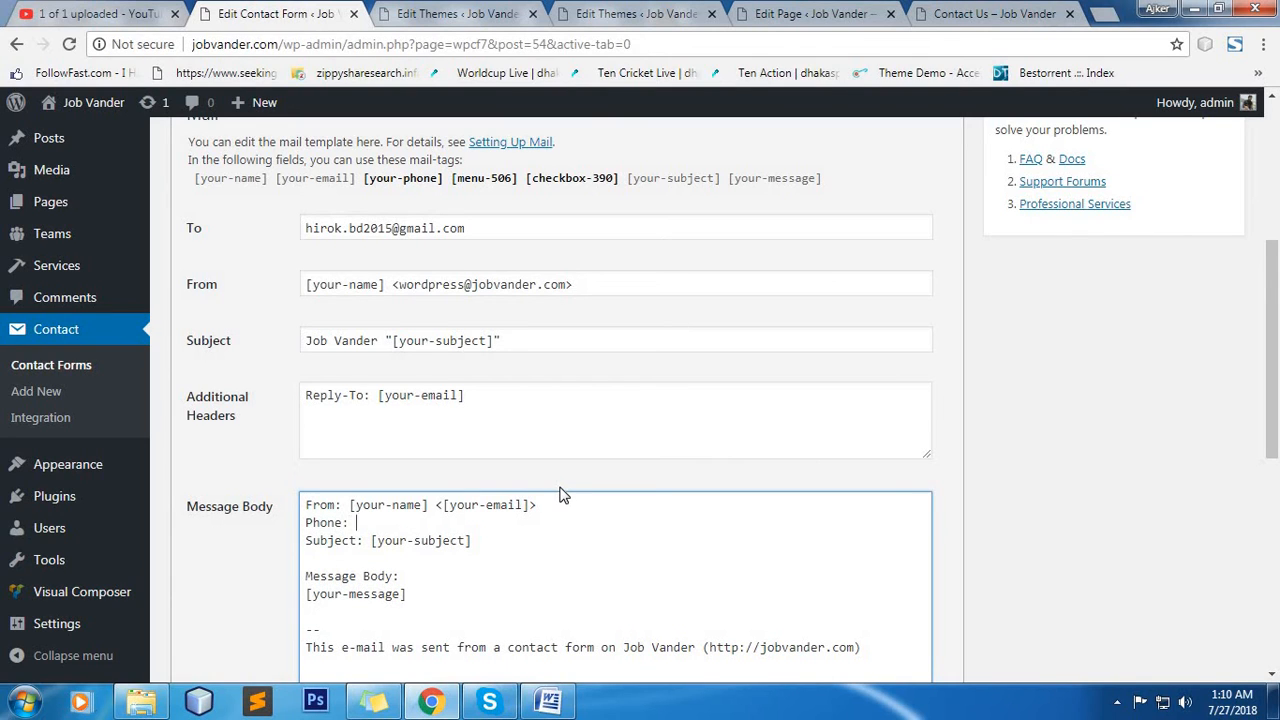
pyautogui.hotkey('ctrl', 'v')
# Copy the [menu-506] mail-tag and add the line "Dropdown: [menu-506]" below the Phone line in the message body.
pyautogui.moveTo(519, 190); pyautogui.dragTo(452, 186)
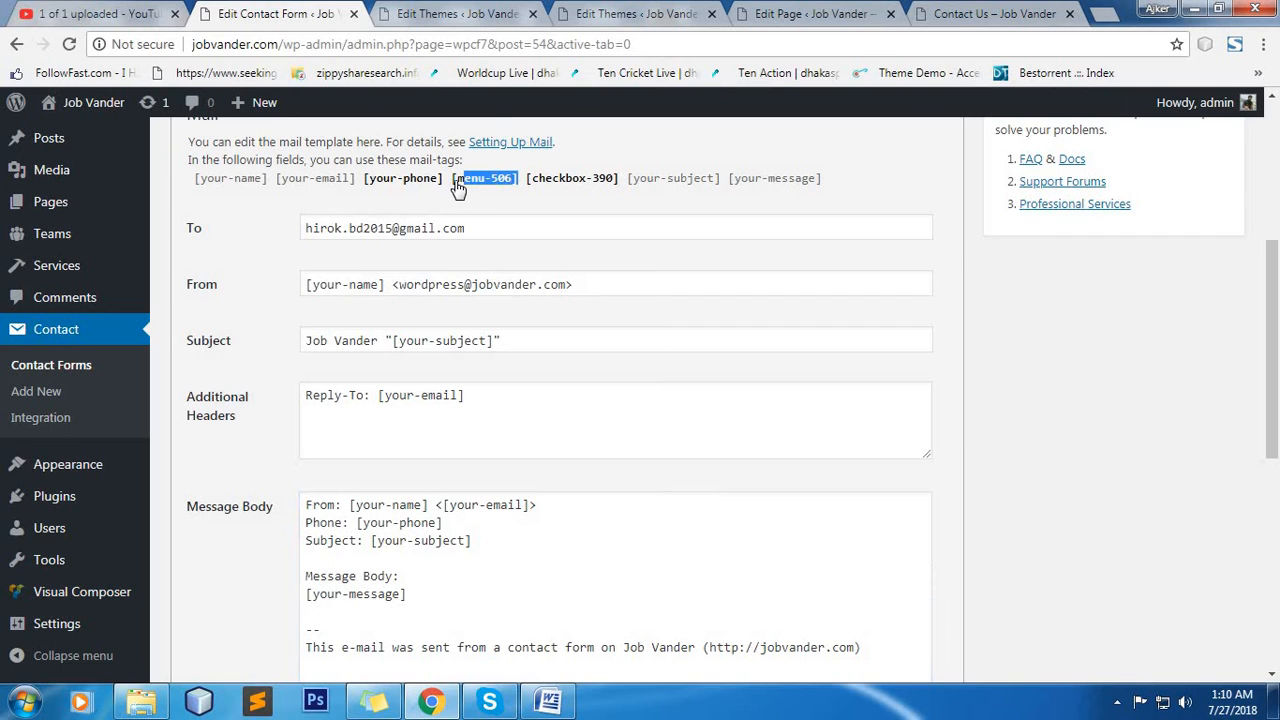
pyautogui.rightClick(456, 187)
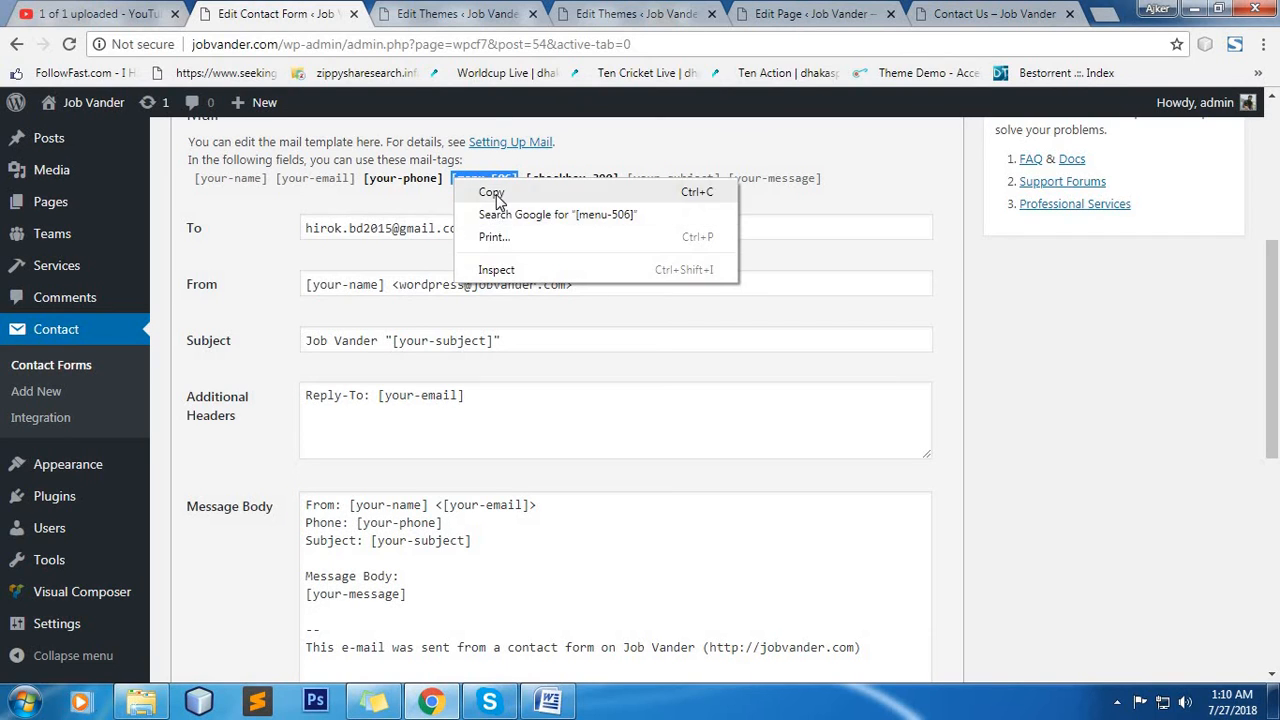
pyautogui.click(490, 194)
pyautogui.click(470, 524)
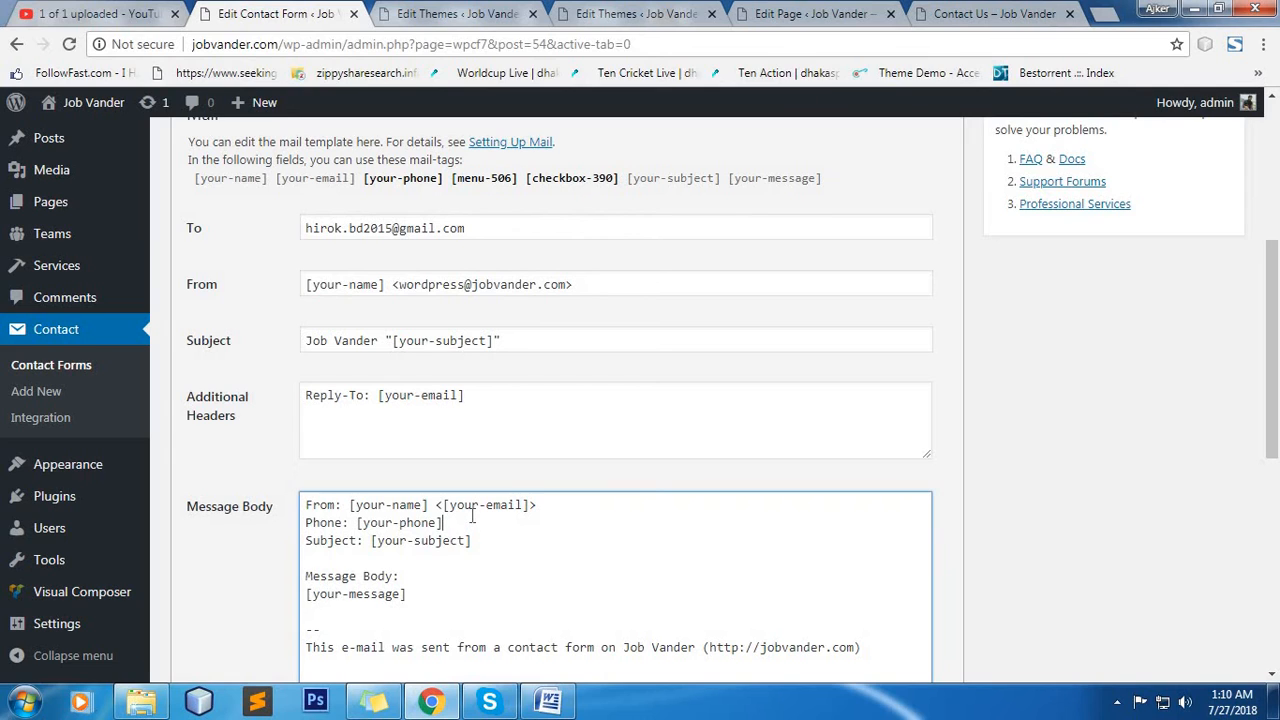
pyautogui.press('Return')
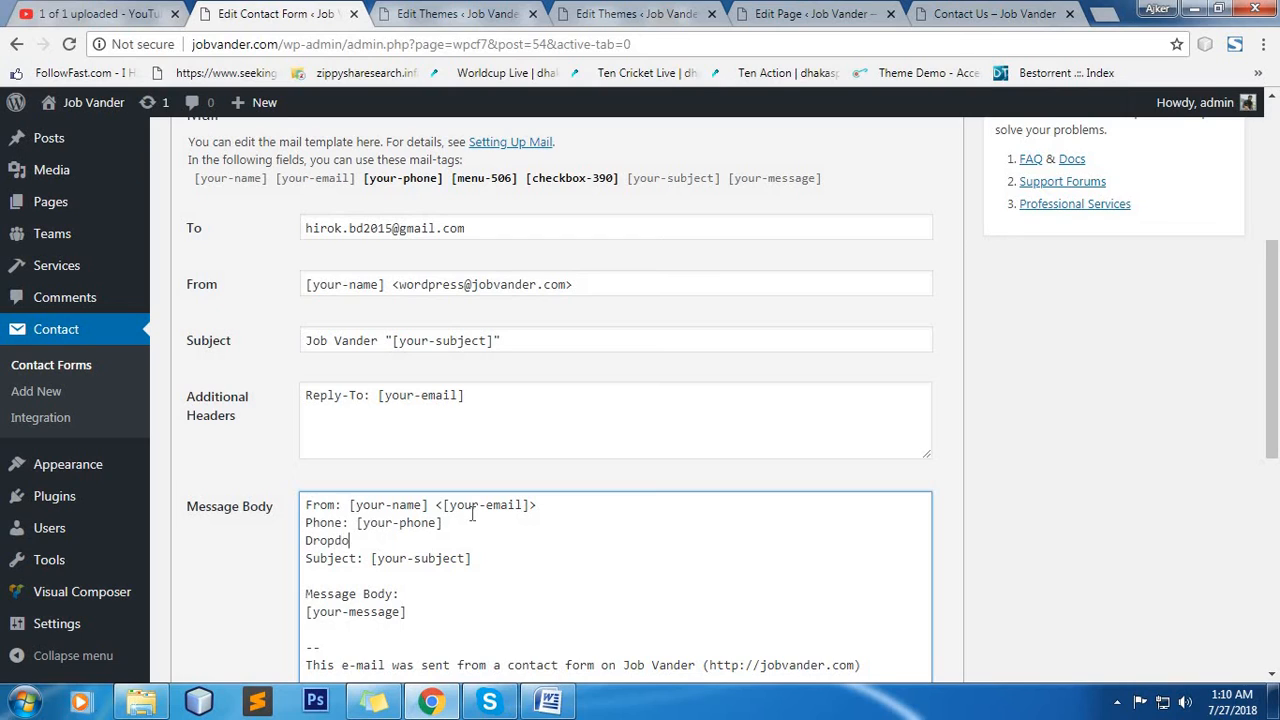
pyautogui.write('Dropdown:')
pyautogui.hotkey('ctrl', 'v')
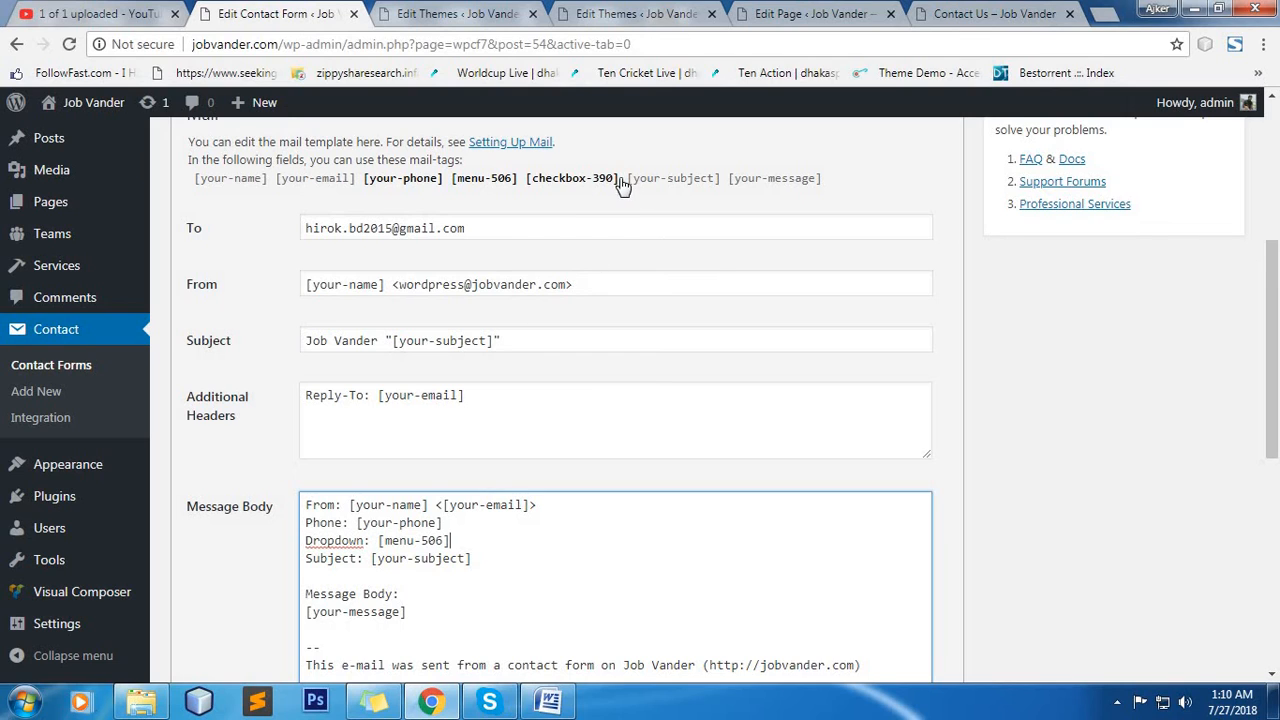
# Copy the [checkbox-390] mail-tag and add the line "Checkbox: [checkbox-390]" below the Dropdown line in the message body.
pyautogui.moveTo(621, 183); pyautogui.dragTo(529, 187)
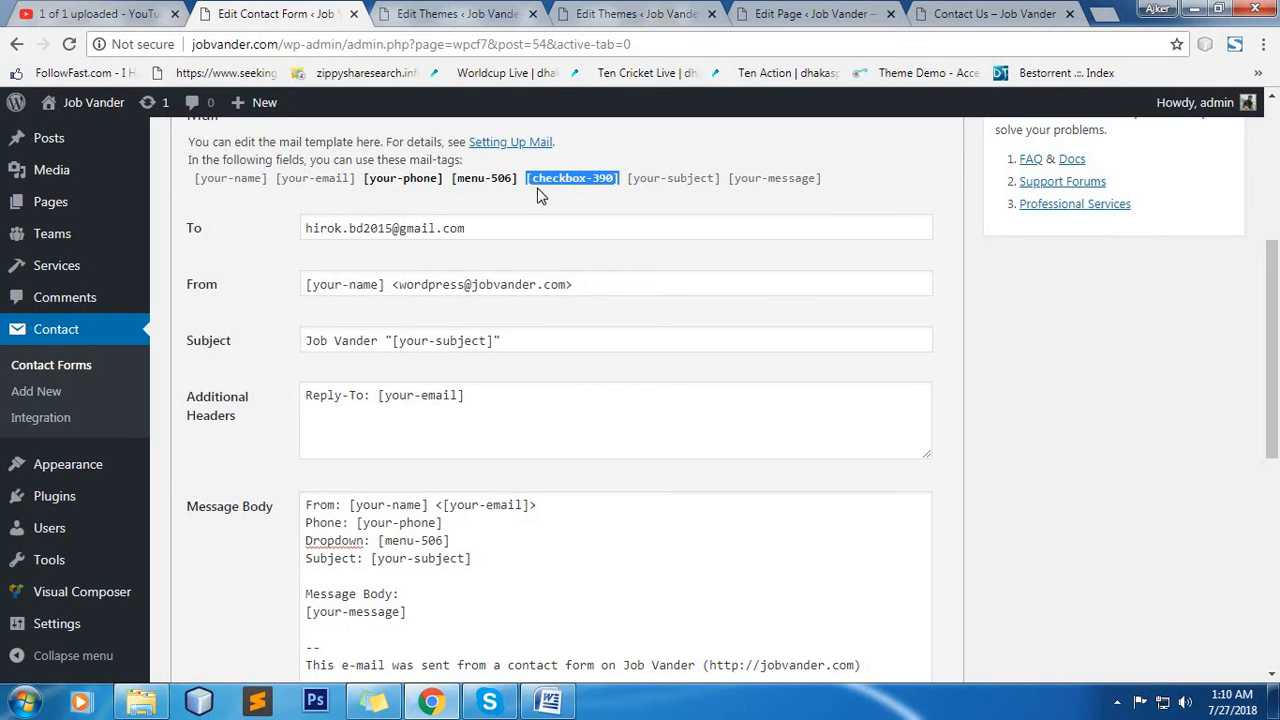
pyautogui.rightClick(545, 181)
pyautogui.click(566, 195)
pyautogui.click(477, 541)
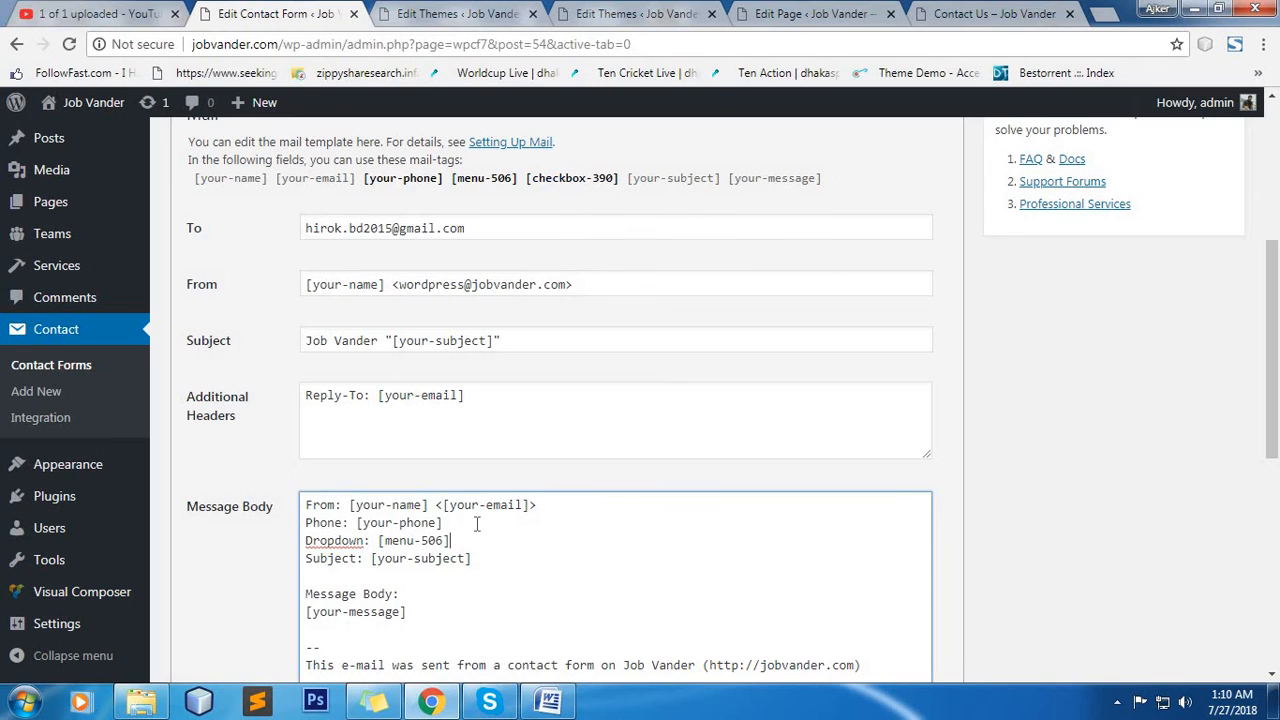
pyautogui.press('Return')
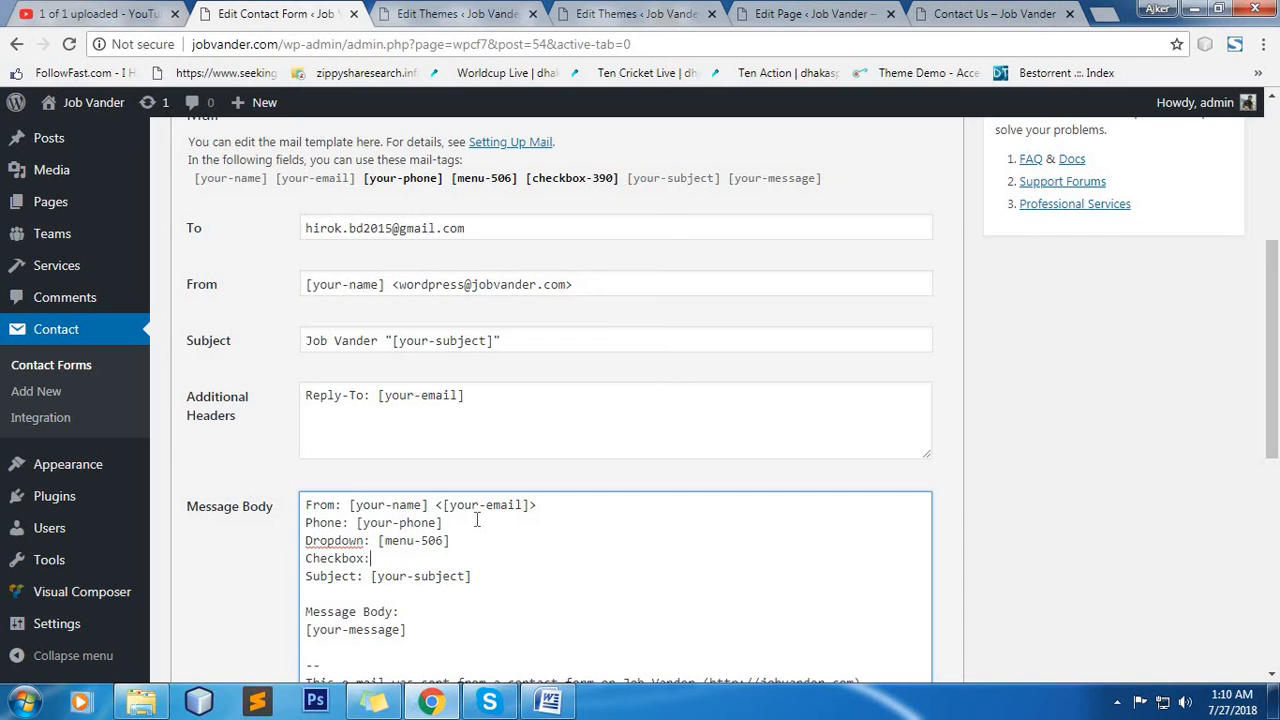
pyautogui.write('Checkbox:')
pyautogui.hotkey('ctrl', 'v')
# Save the Contact Us form and look over its mail template.
pyautogui.scroll(2, 1220, 304)
pyautogui.click(1210, 202)
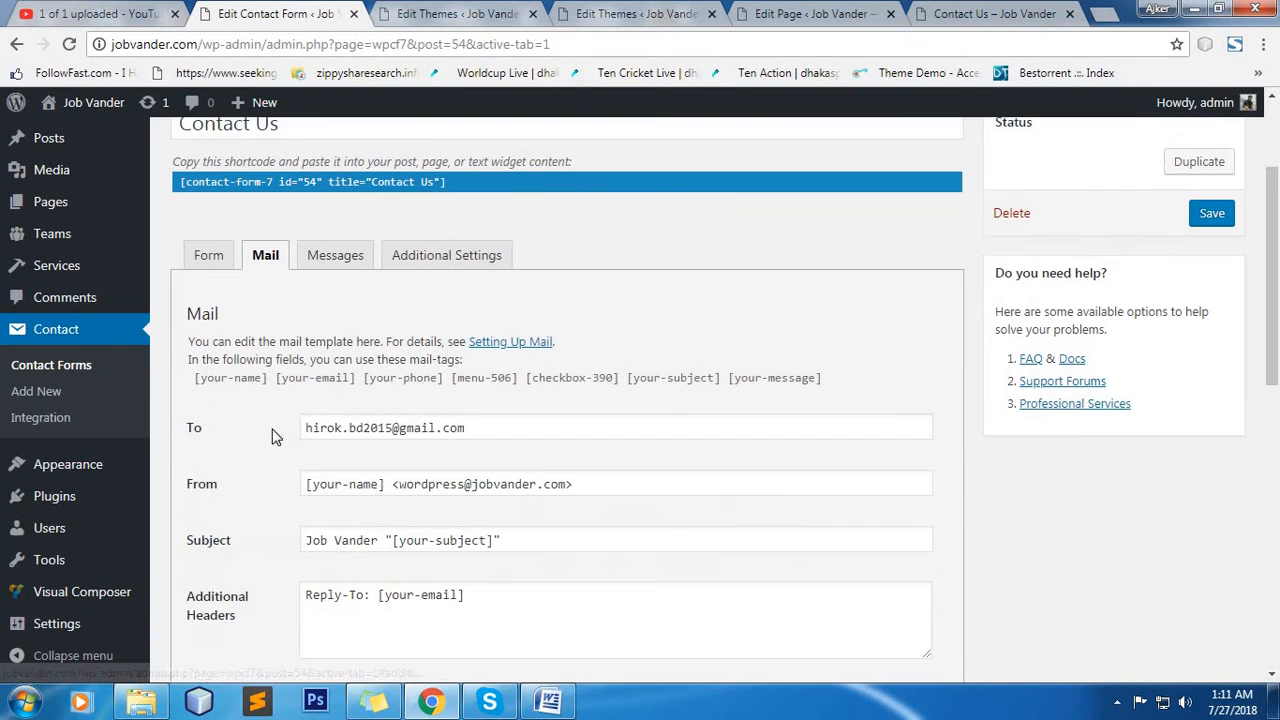
pyautogui.scroll(-2, 766, 409)
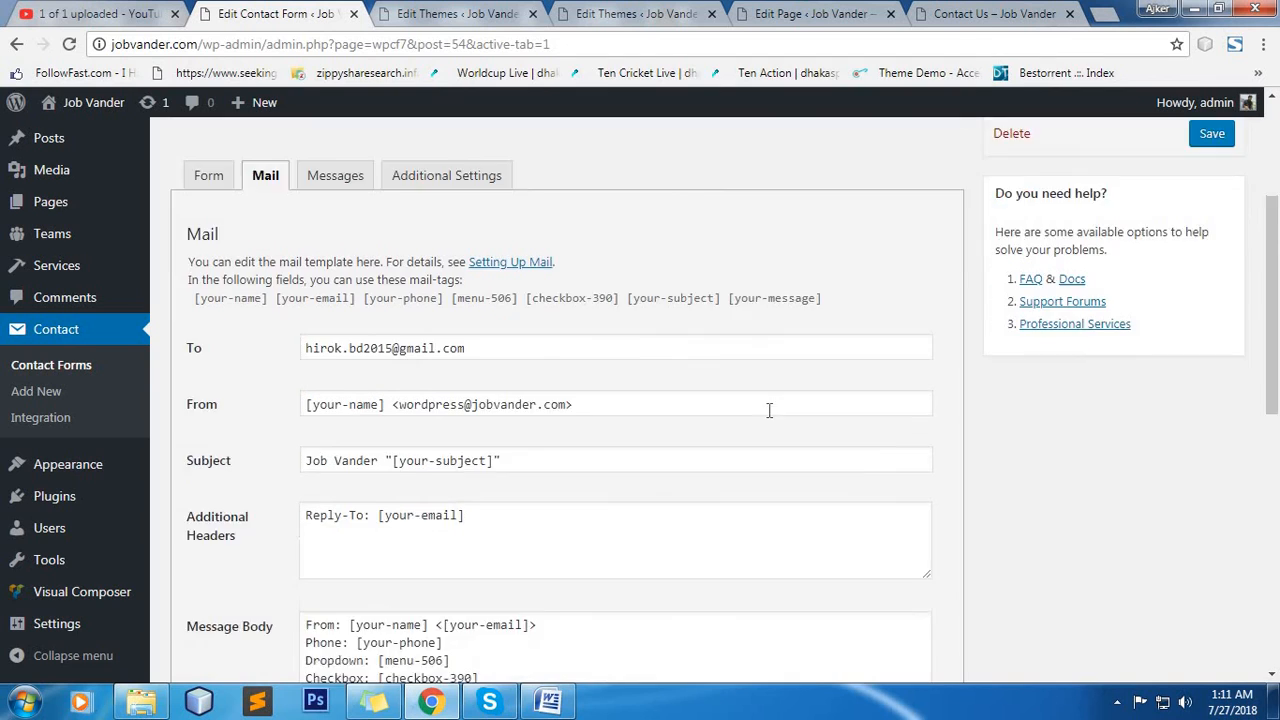
pyautogui.scroll(4, 626, 477)
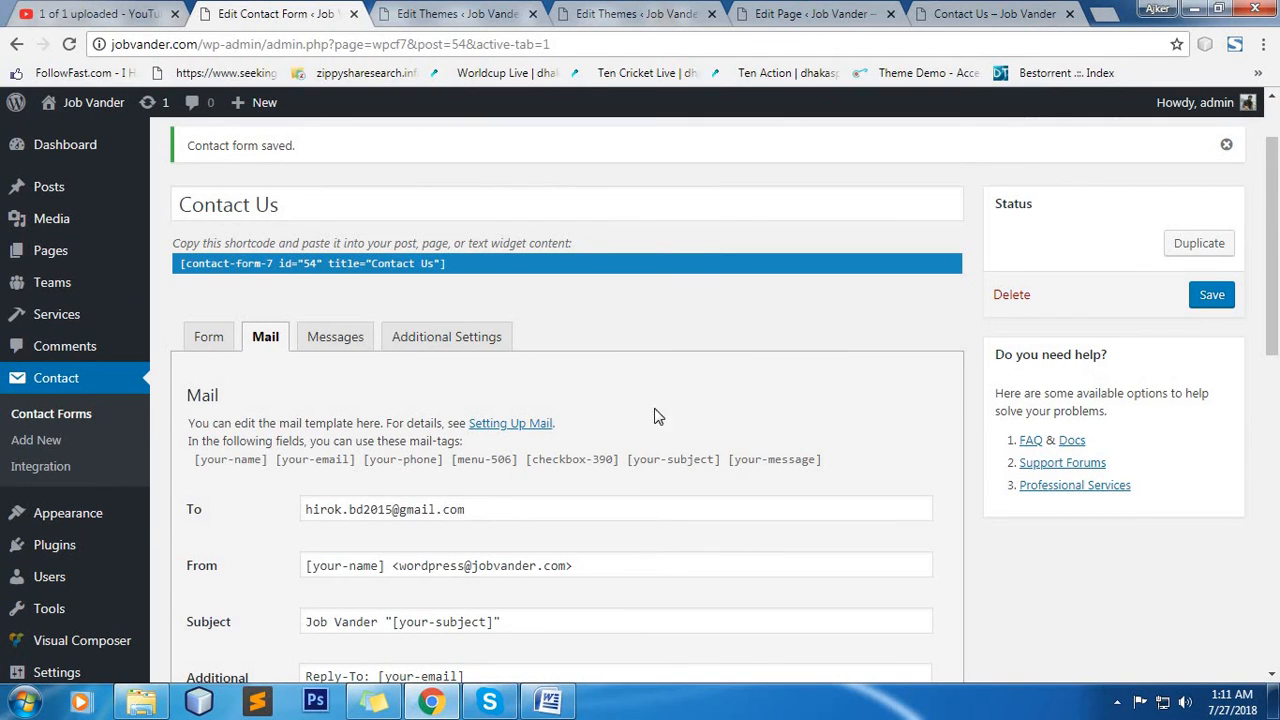
pyautogui.scroll(-3, 775, 430)
# Go to the live Contact Us page and fill in the name, e-mail and phone fields with the stored autofill details.
pyautogui.click(958, 12)
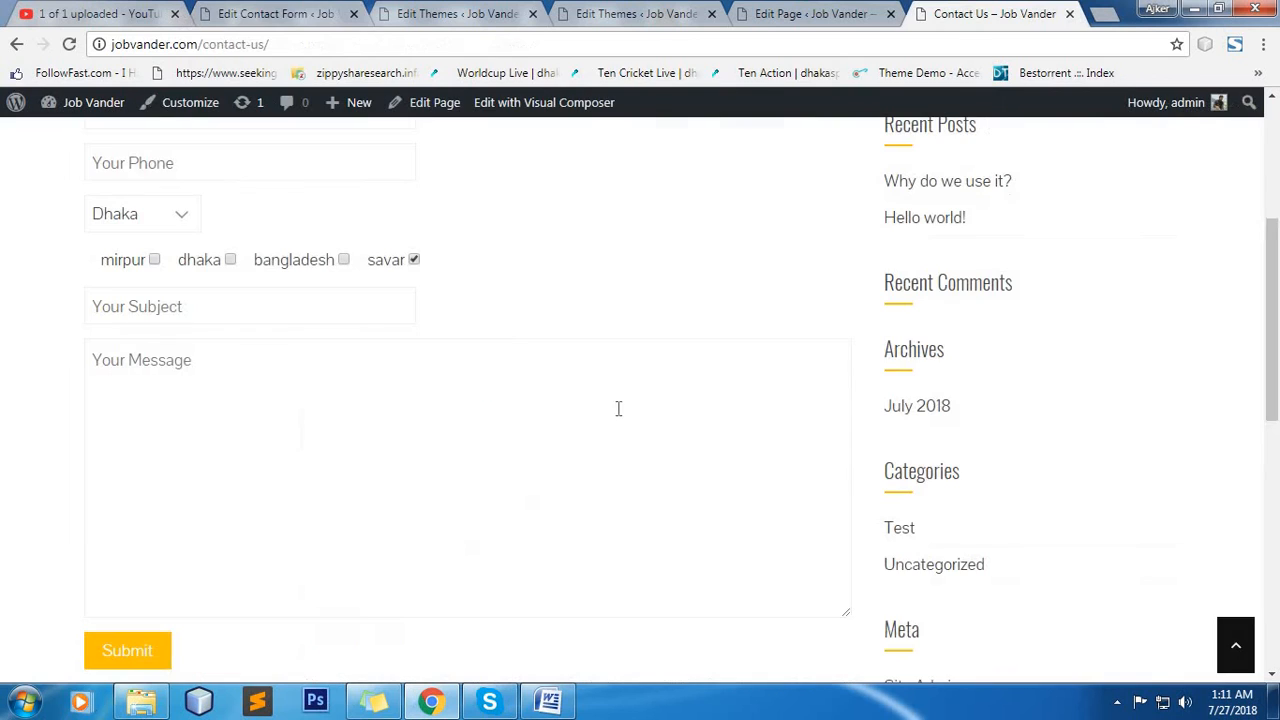
pyautogui.scroll(4, 374, 478)
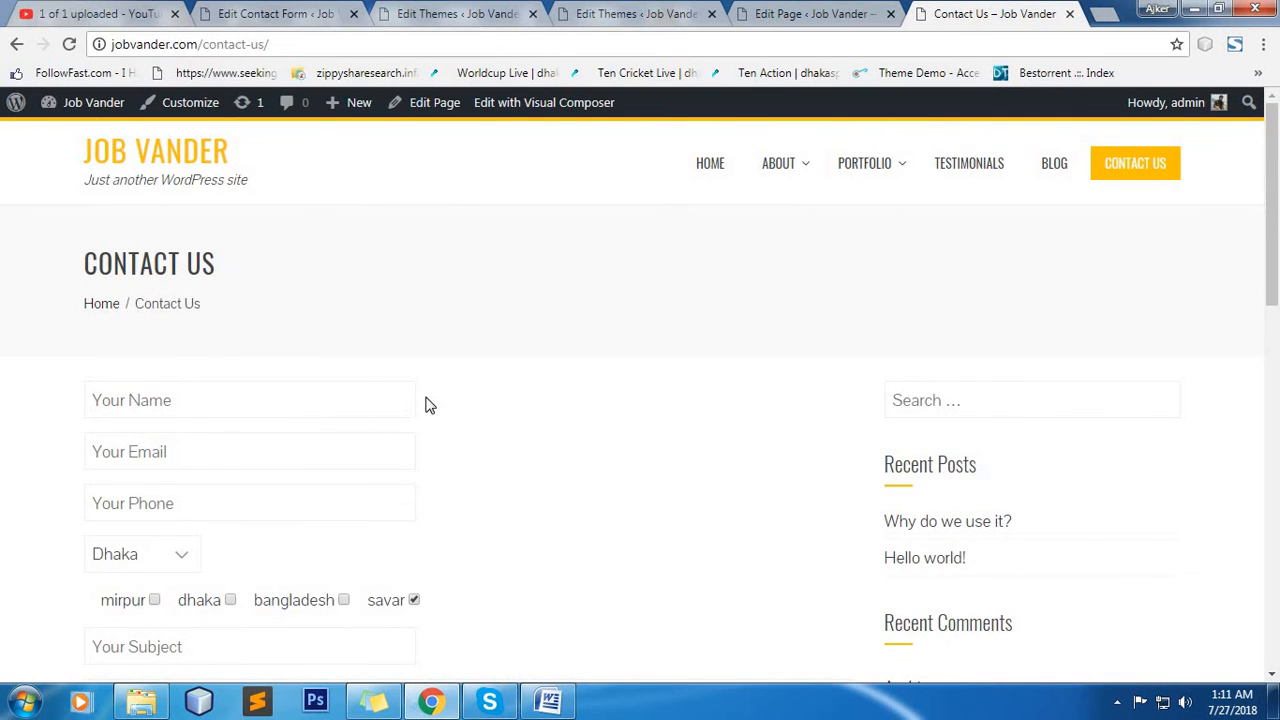
pyautogui.scroll(-1, 268, 303)
pyautogui.click(268, 303)
pyautogui.click(263, 335)
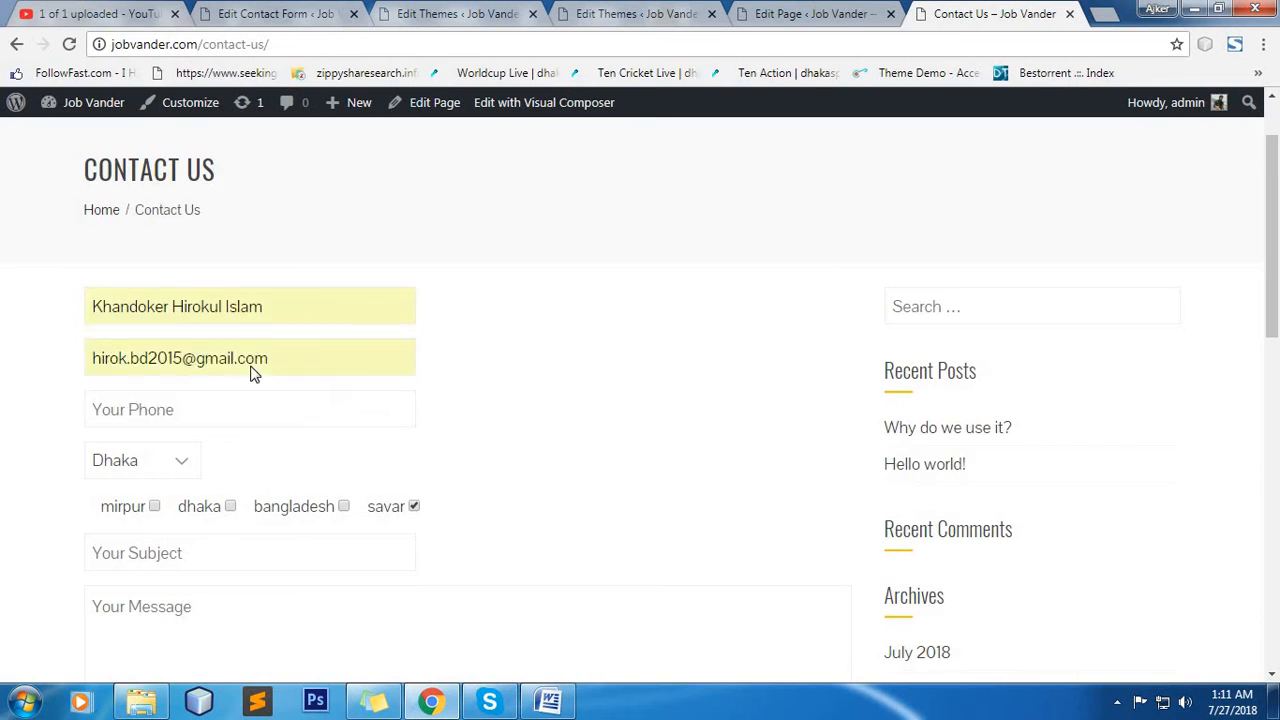
pyautogui.scroll(-8, 350, 360)
pyautogui.scroll(10, 752, 421)
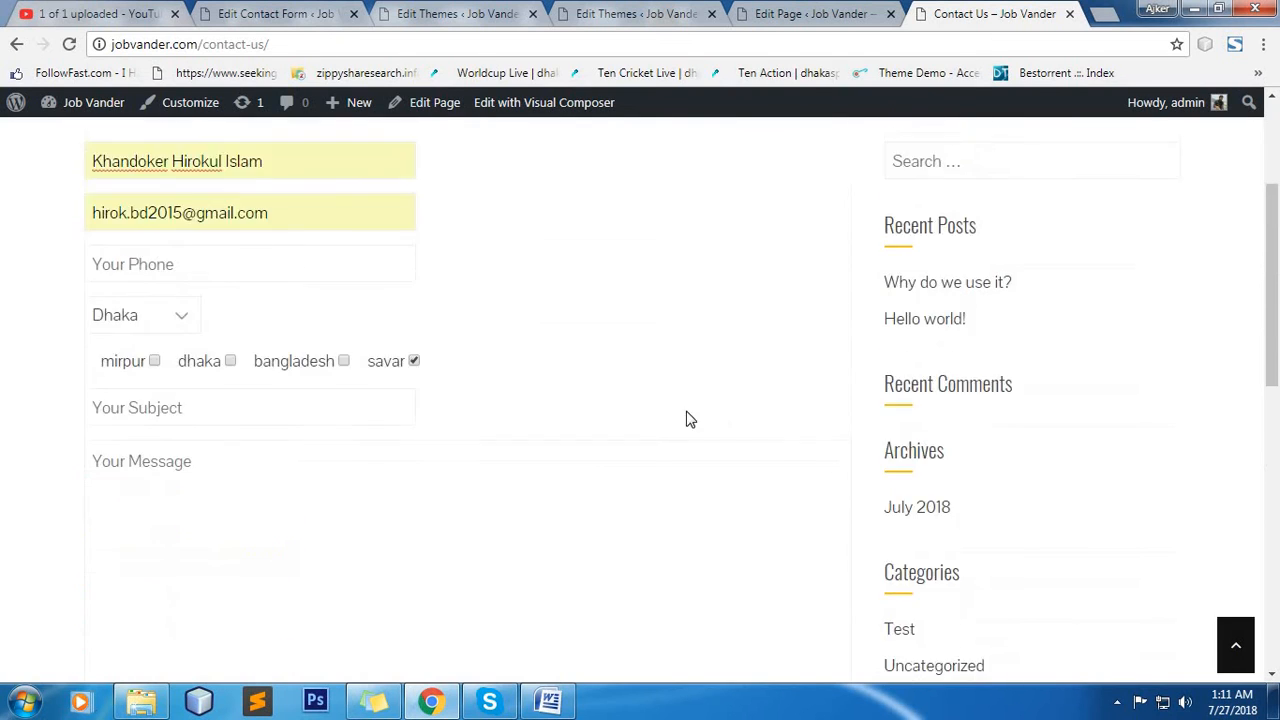
pyautogui.click(220, 338)
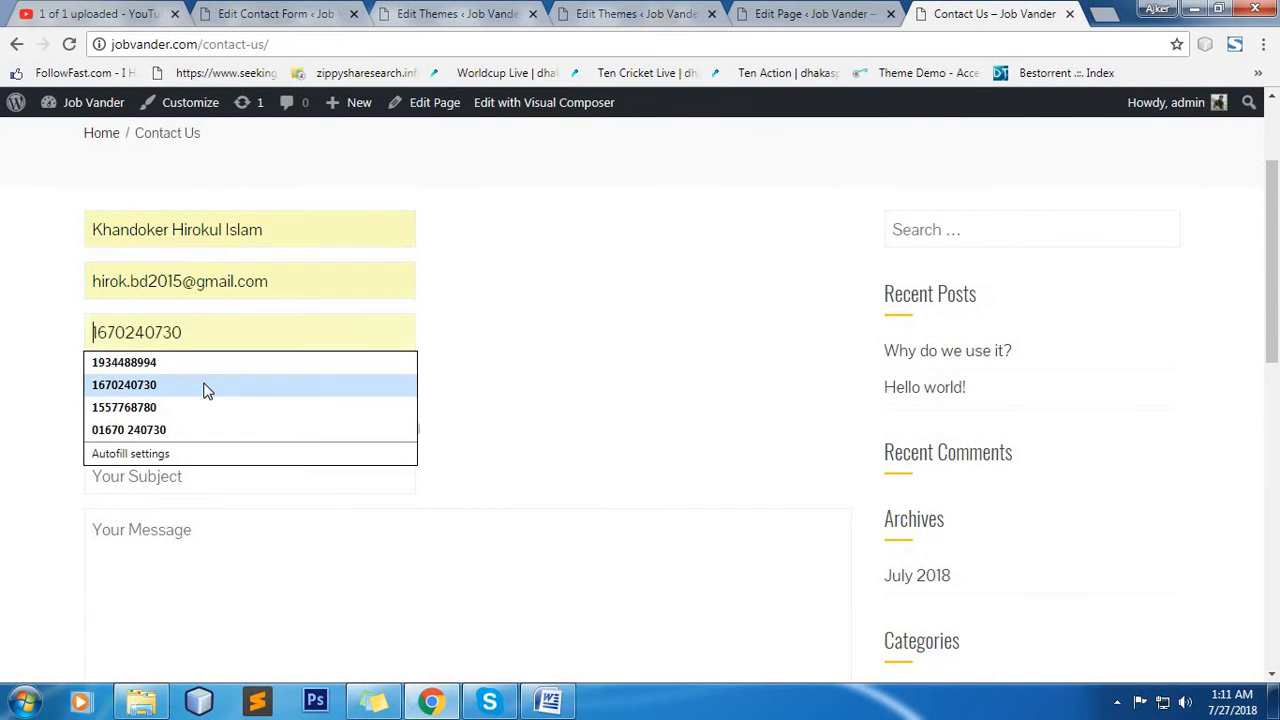
pyautogui.click(206, 389)
pyautogui.scroll(-5, 206, 294)
pyautogui.scroll(5, 355, 363)
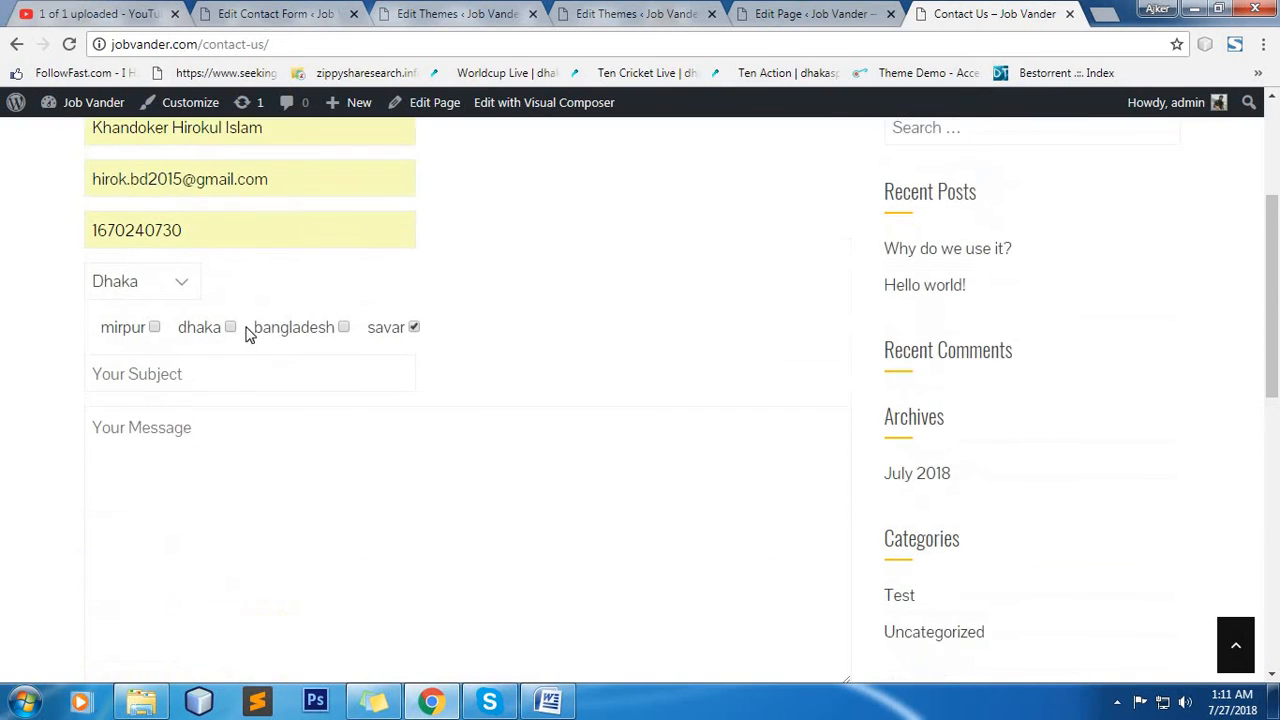
# Replace the e-mail address in the live contact form with a different one.
pyautogui.moveTo(288, 198); pyautogui.dragTo(61, 192)
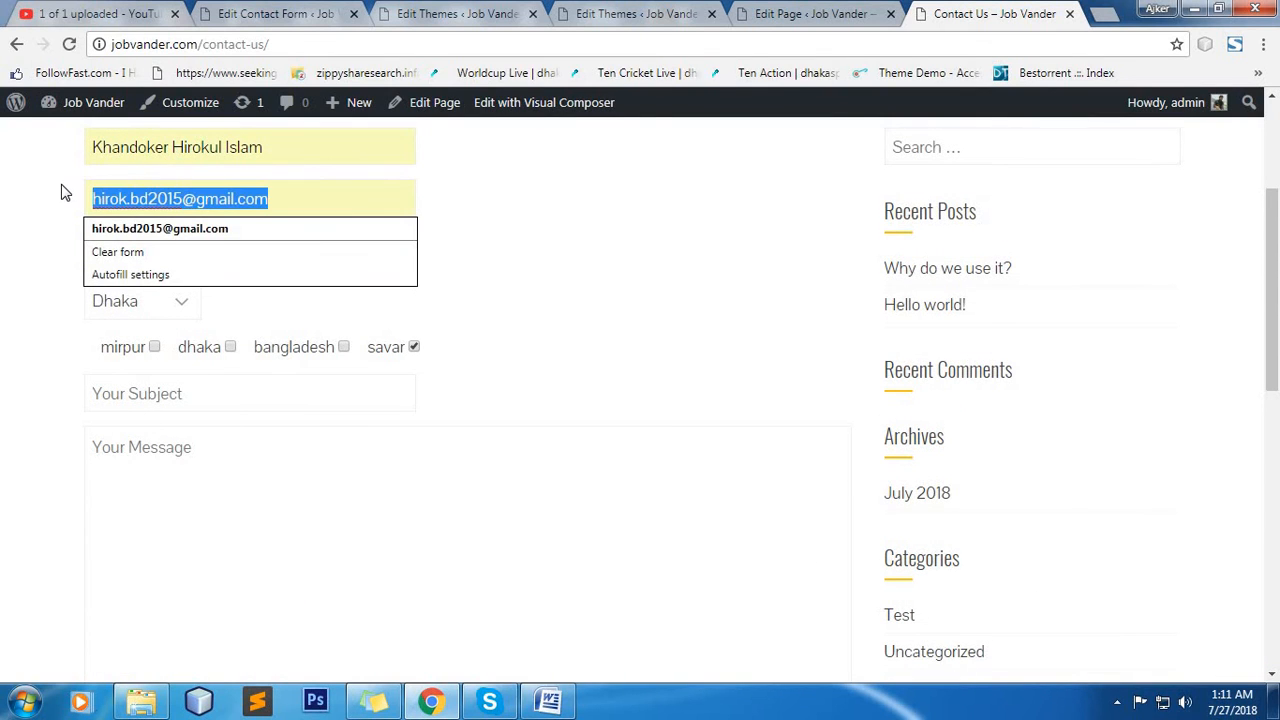
pyautogui.write('z')
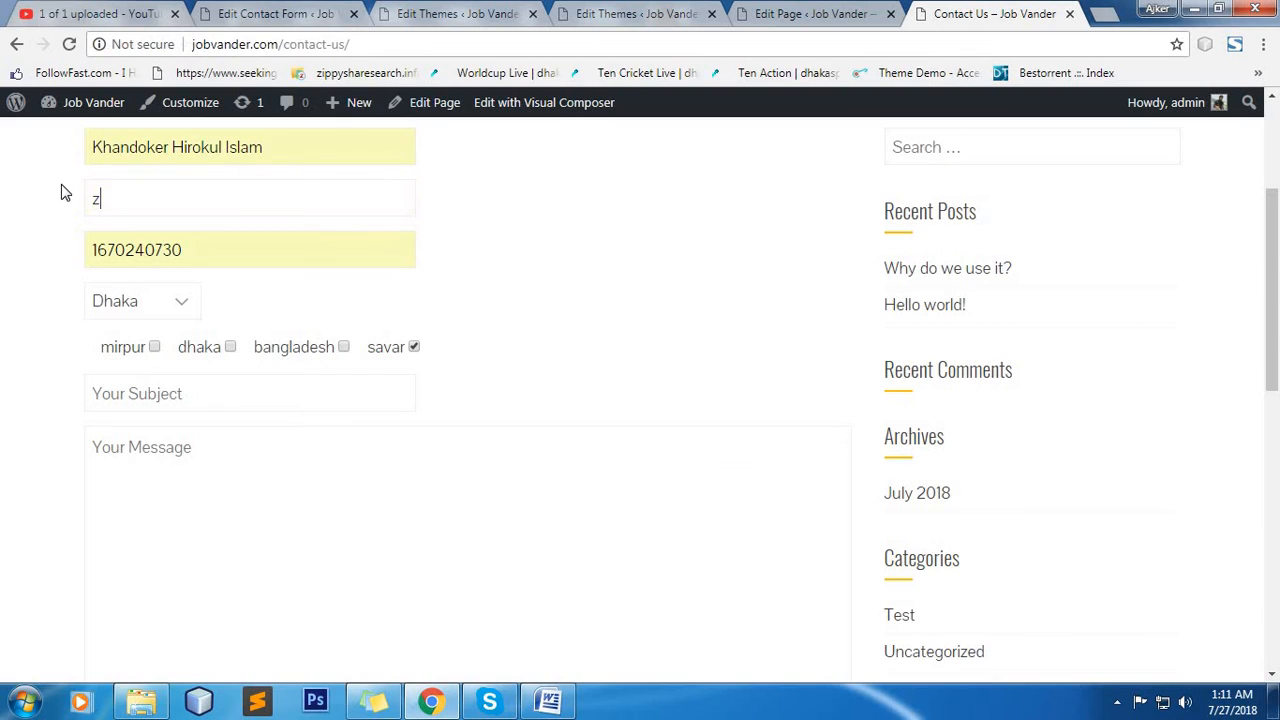
pyautogui.press('BackSpace')
pyautogui.write('n')
pyautogui.press('BackSpace')
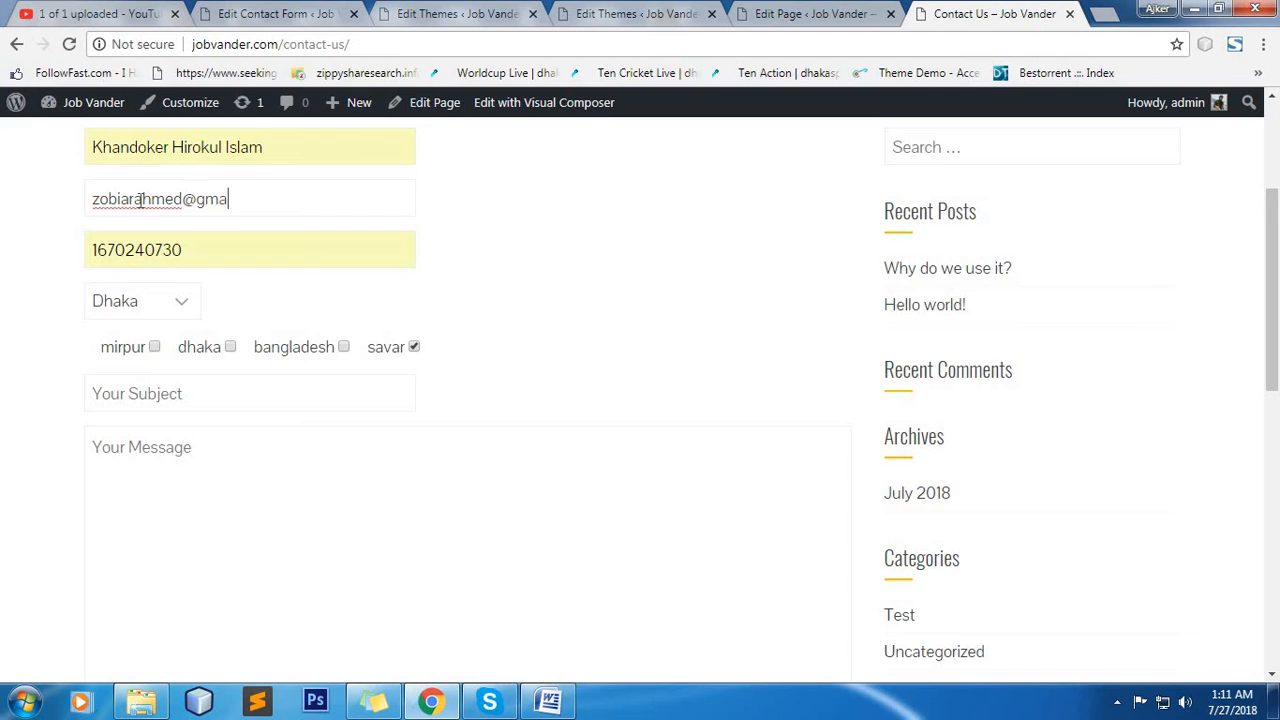
# Choose Jessor as the location in the live form and tick the mirpur checkbox.
pyautogui.click(170, 305)
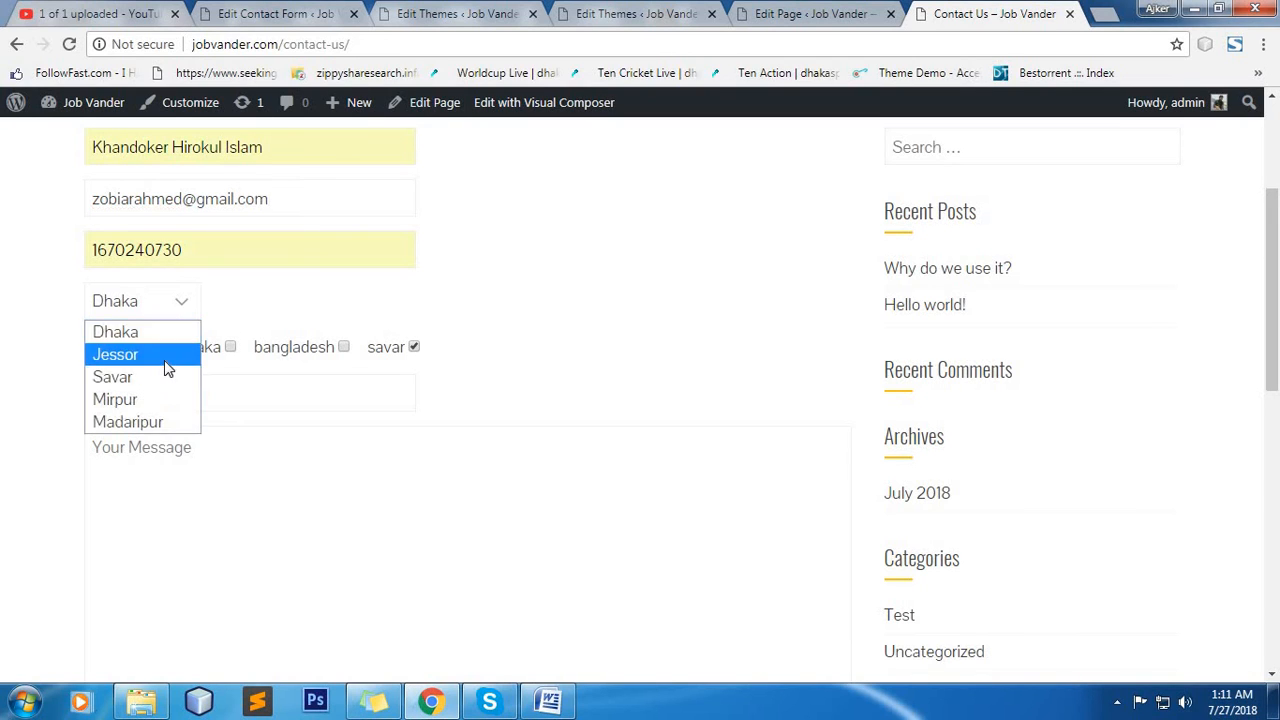
pyautogui.click(164, 358)
pyautogui.click(154, 347)
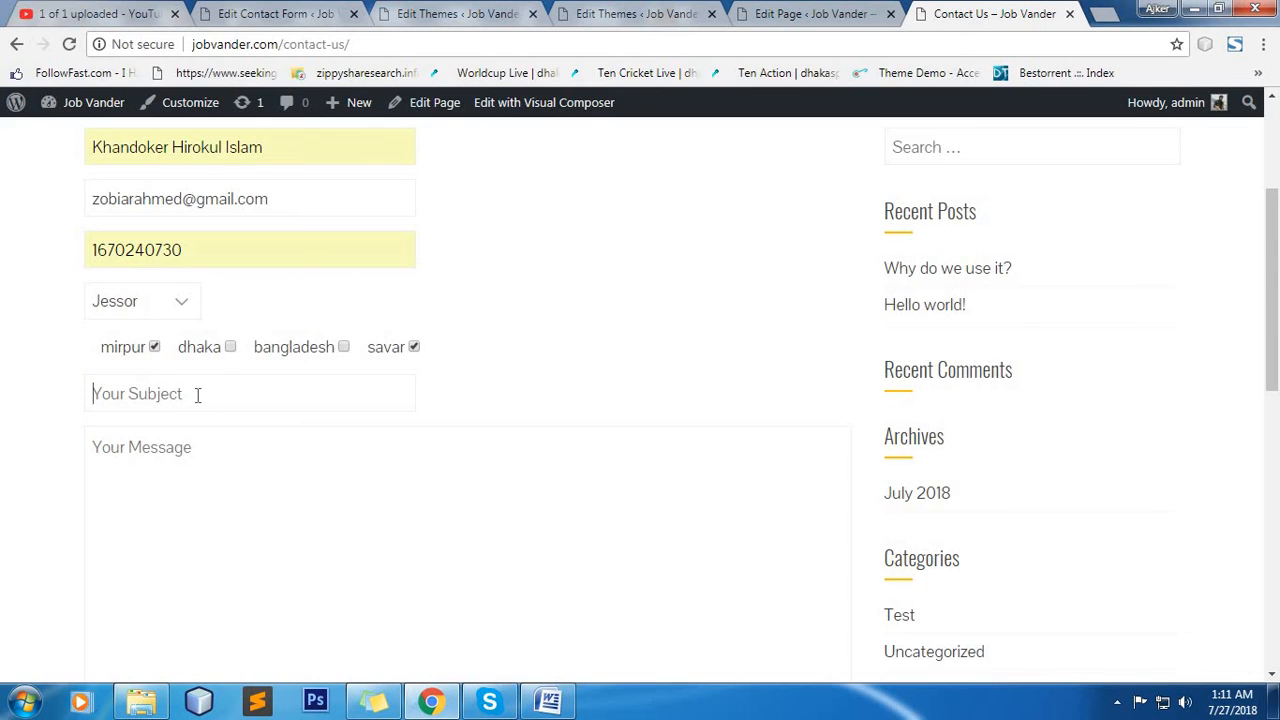
# Enter "test" as the subject and "testtsttusuFEWeh;shio" as the message in the live form.
pyautogui.write('tetesttsttusu')
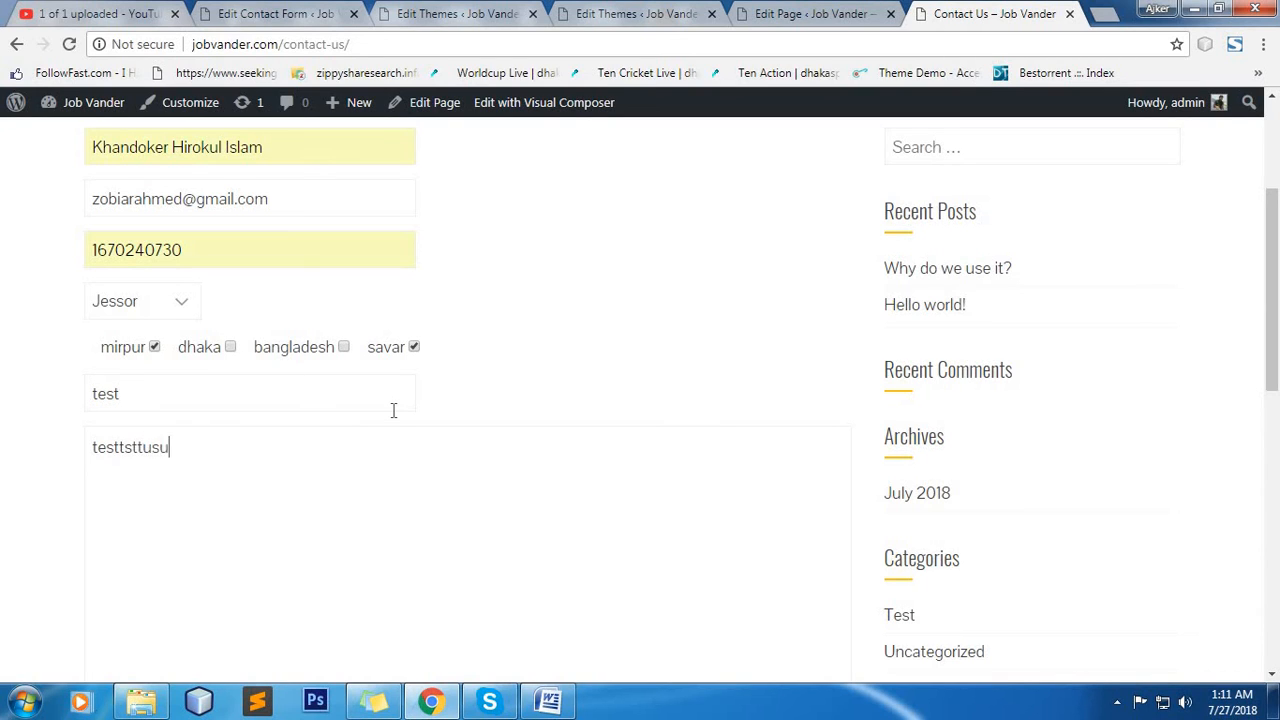
pyautogui.write('FEWeh;shio')
# Try to submit the completed contact form and check the response below it.
pyautogui.scroll(-2, 152, 540)
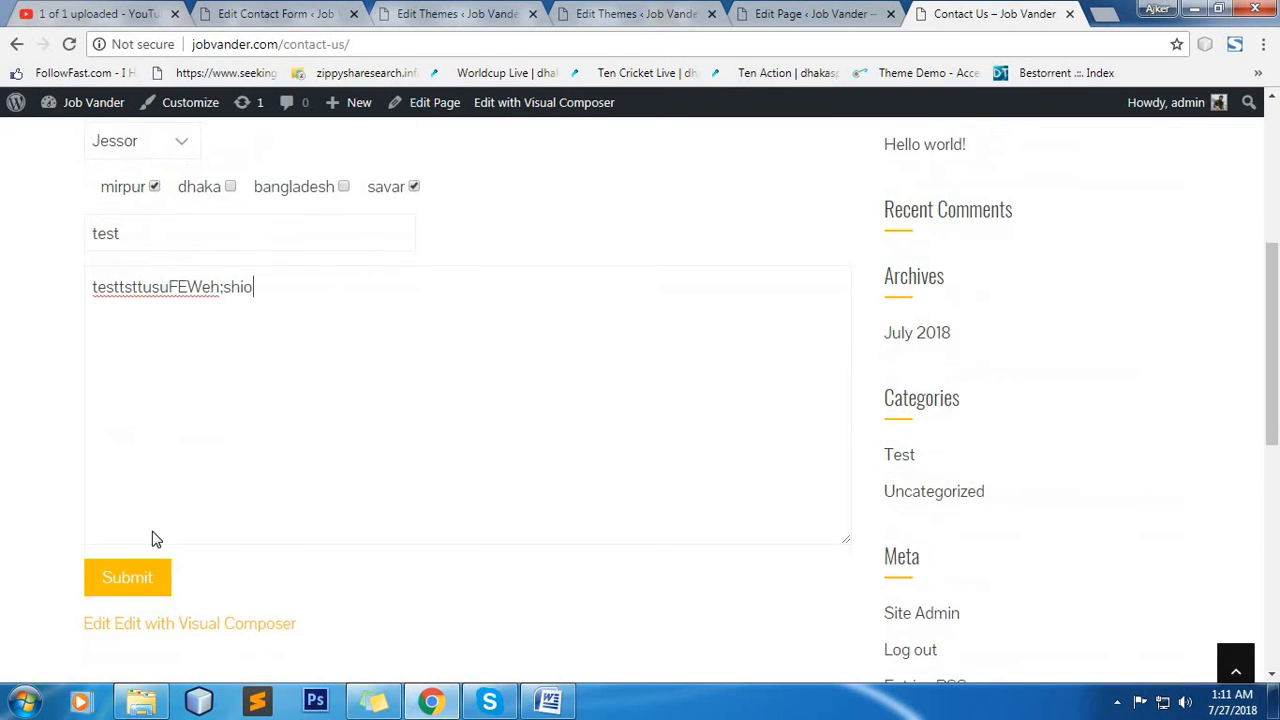
pyautogui.click(140, 558)
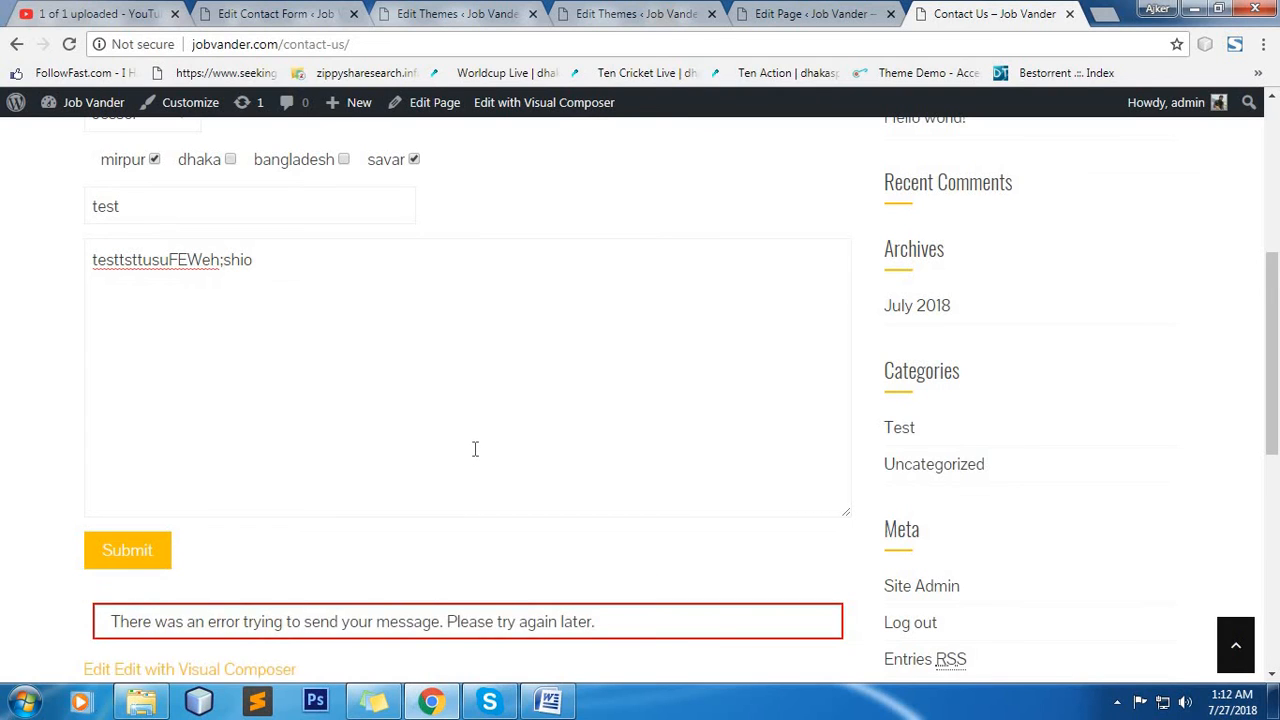
pyautogui.scroll(-1, 475, 449)
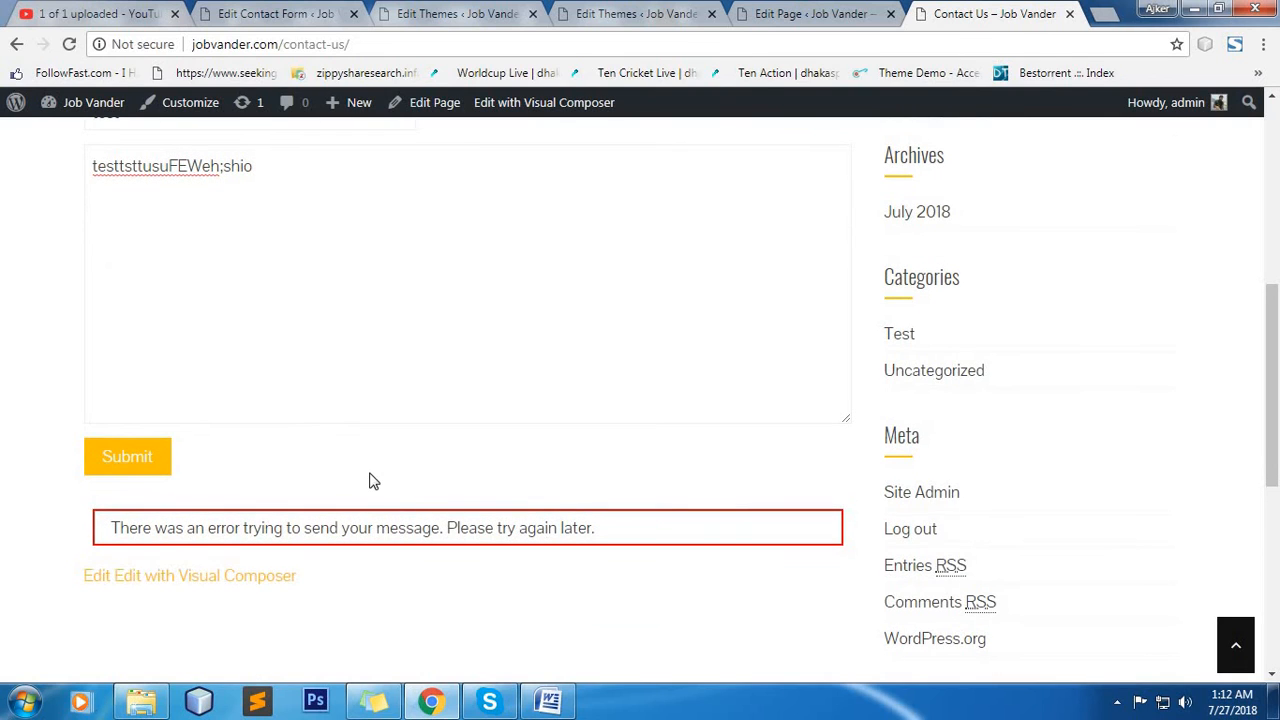
pyautogui.scroll(2, 370, 480)
# Reload the Contact Us page, then fill in the sender's name and the alternative e-mail address.
pyautogui.click(69, 44)
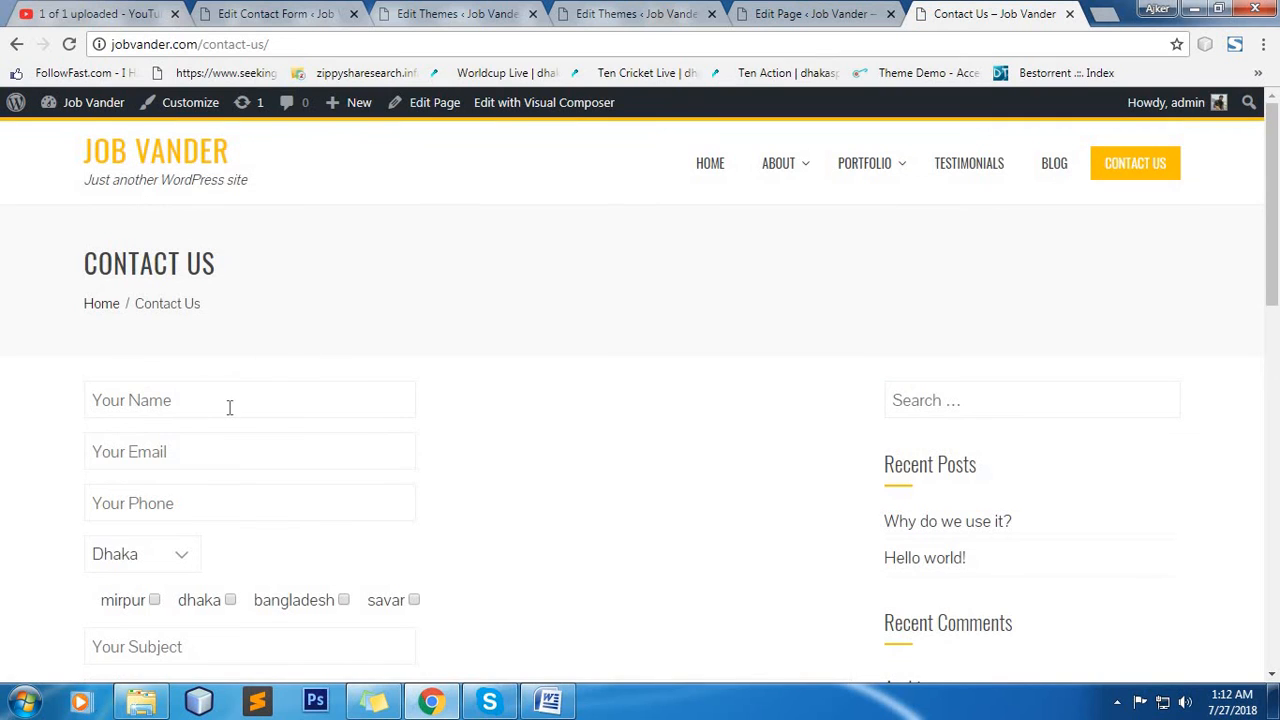
pyautogui.click(229, 407)
pyautogui.click(229, 434)
pyautogui.scroll(-10, 224, 476)
pyautogui.scroll(8, 378, 427)
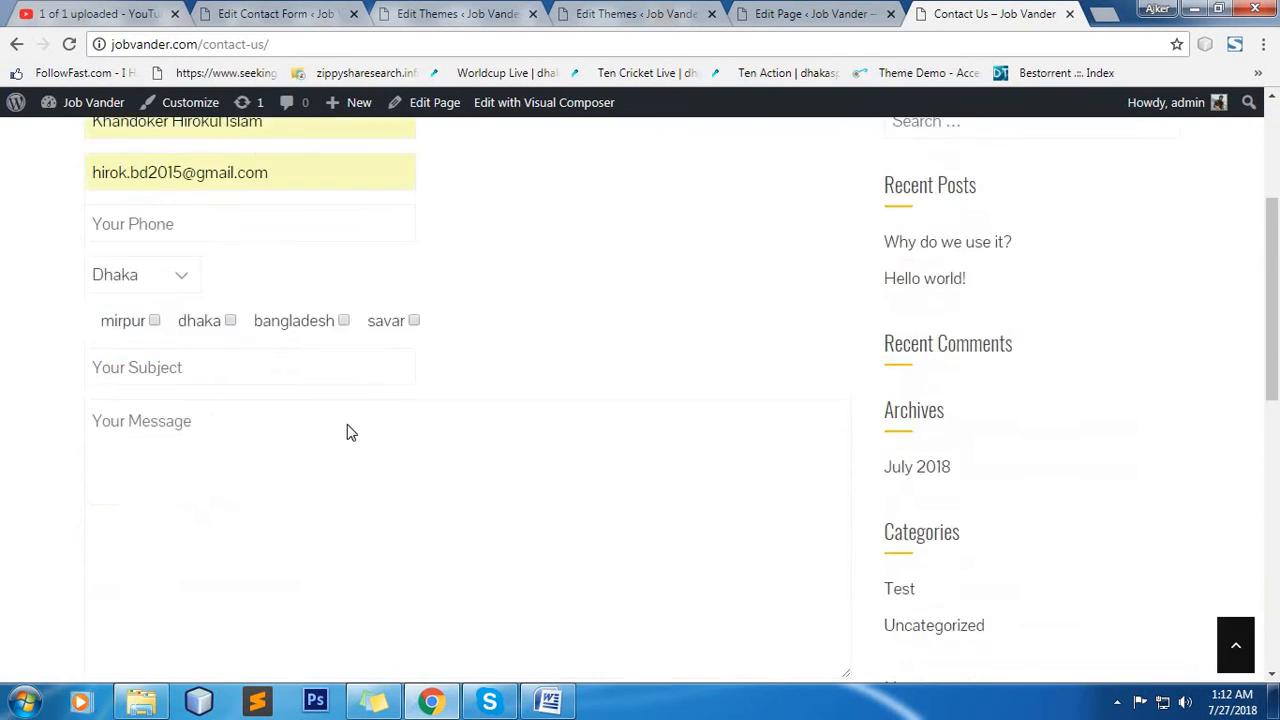
pyautogui.scroll(3, 347, 432)
pyautogui.tripleClick(93, 444)
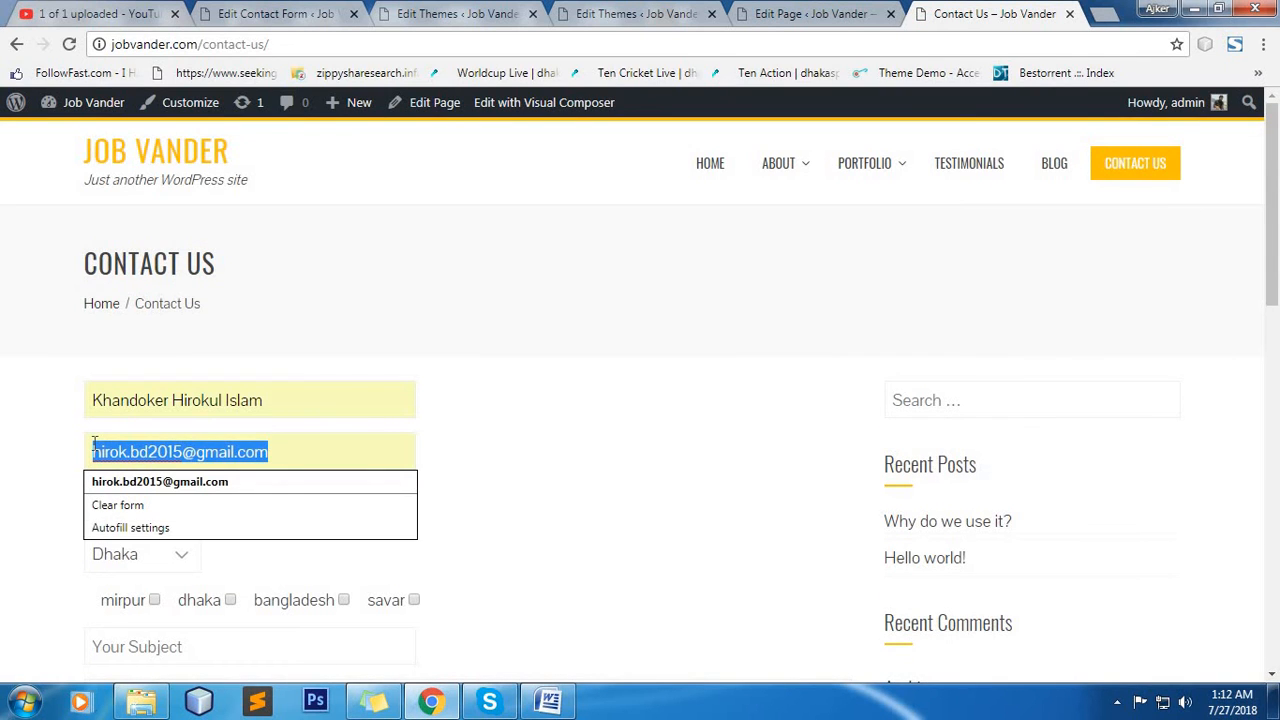
pyautogui.click(198, 486)
# Fill in the phone field of the live form with the stored phone number.
pyautogui.scroll(-5, 217, 360)
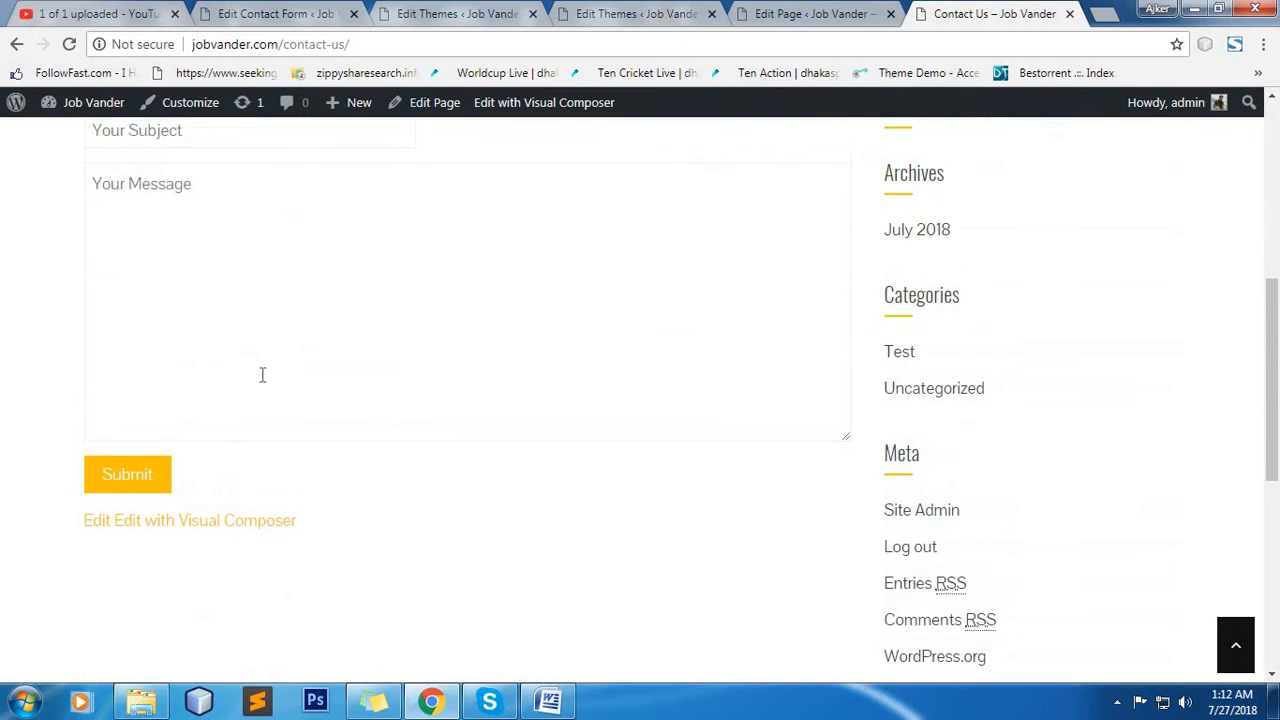
pyautogui.scroll(3, 262, 375)
pyautogui.click(209, 251)
pyautogui.click(206, 277)
pyautogui.scroll(-5, 190, 260)
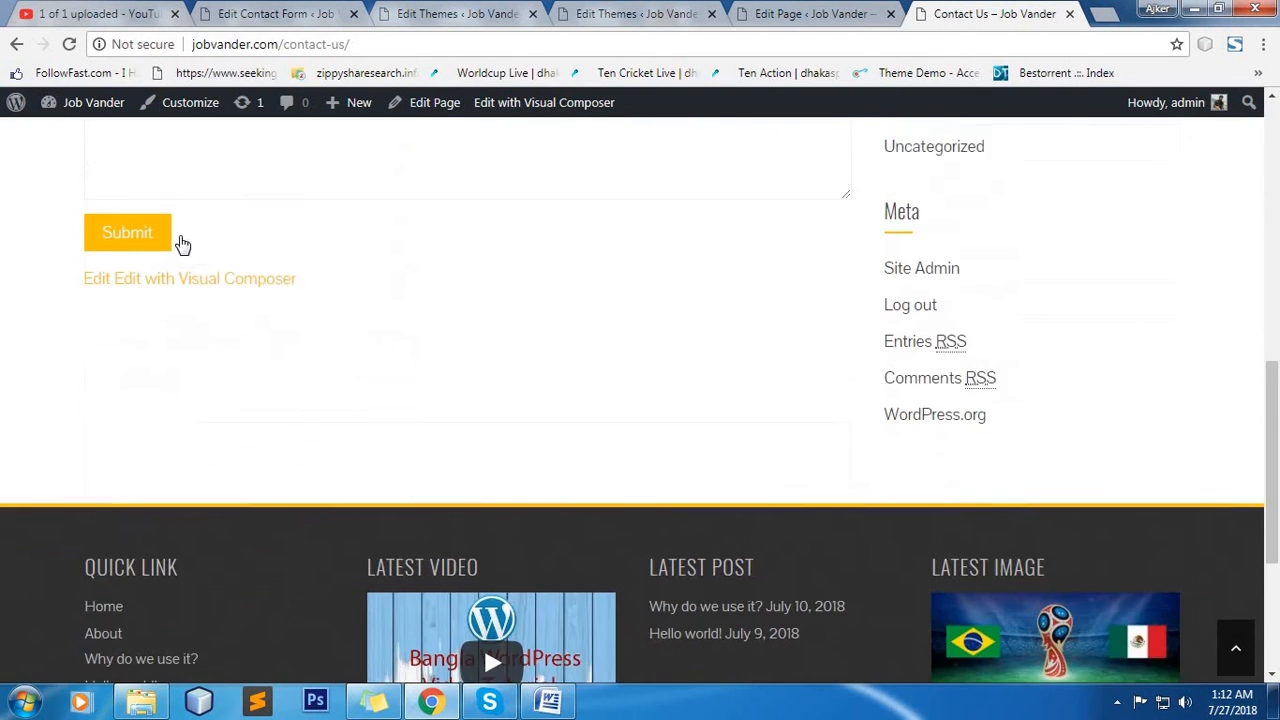
# Set the location to Jessor and tick the mirpur checkbox in the reloaded form.
pyautogui.scroll(5, 180, 214)
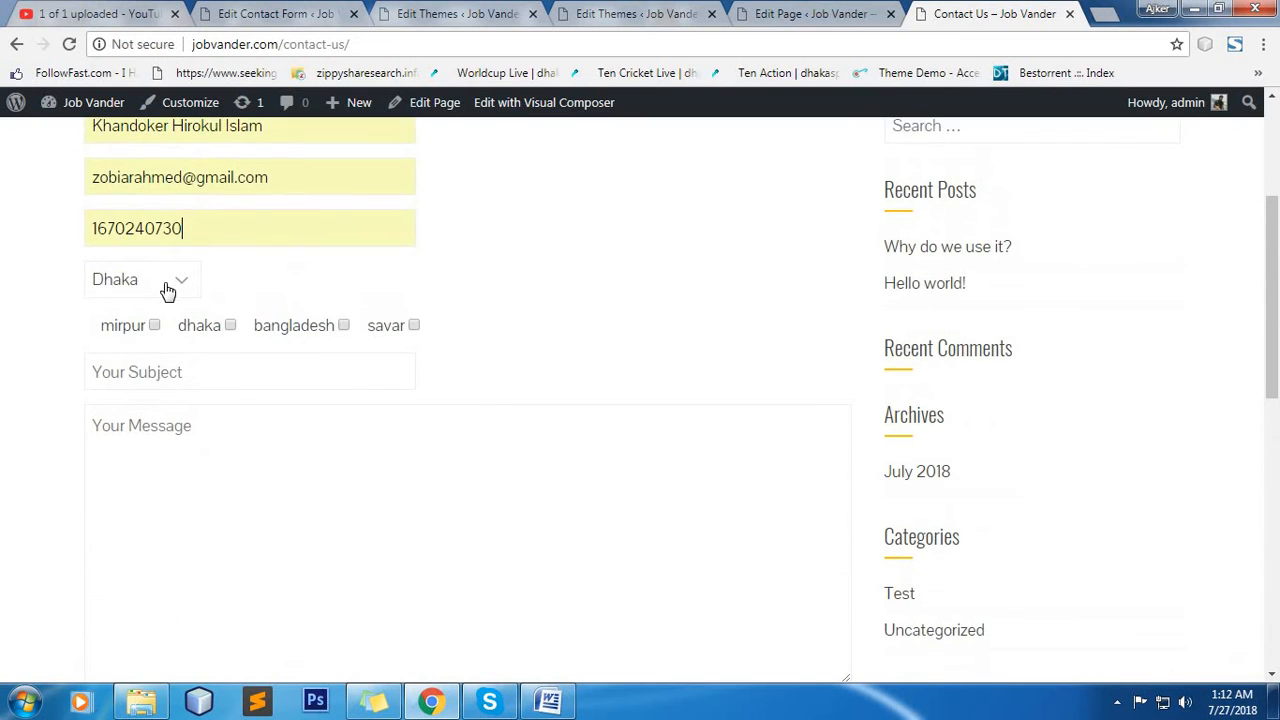
pyautogui.click(167, 290)
pyautogui.click(163, 332)
pyautogui.click(170, 344)
# Fill in "test" as the subject and "testtyguiadgu;fwEA" as the message in the reloaded form.
pyautogui.click(171, 378)
pyautogui.click(171, 404)
pyautogui.scroll(-5, 171, 463)
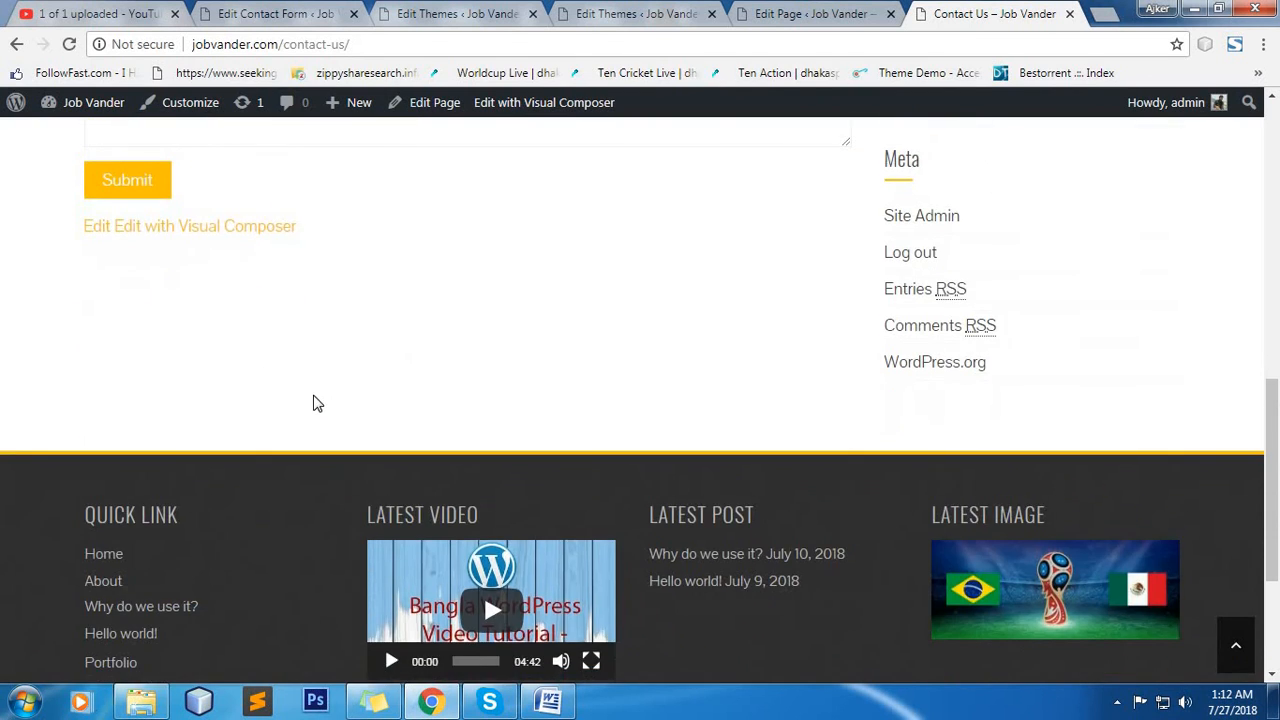
pyautogui.scroll(3, 237, 331)
pyautogui.click(238, 330)
pyautogui.write('test')
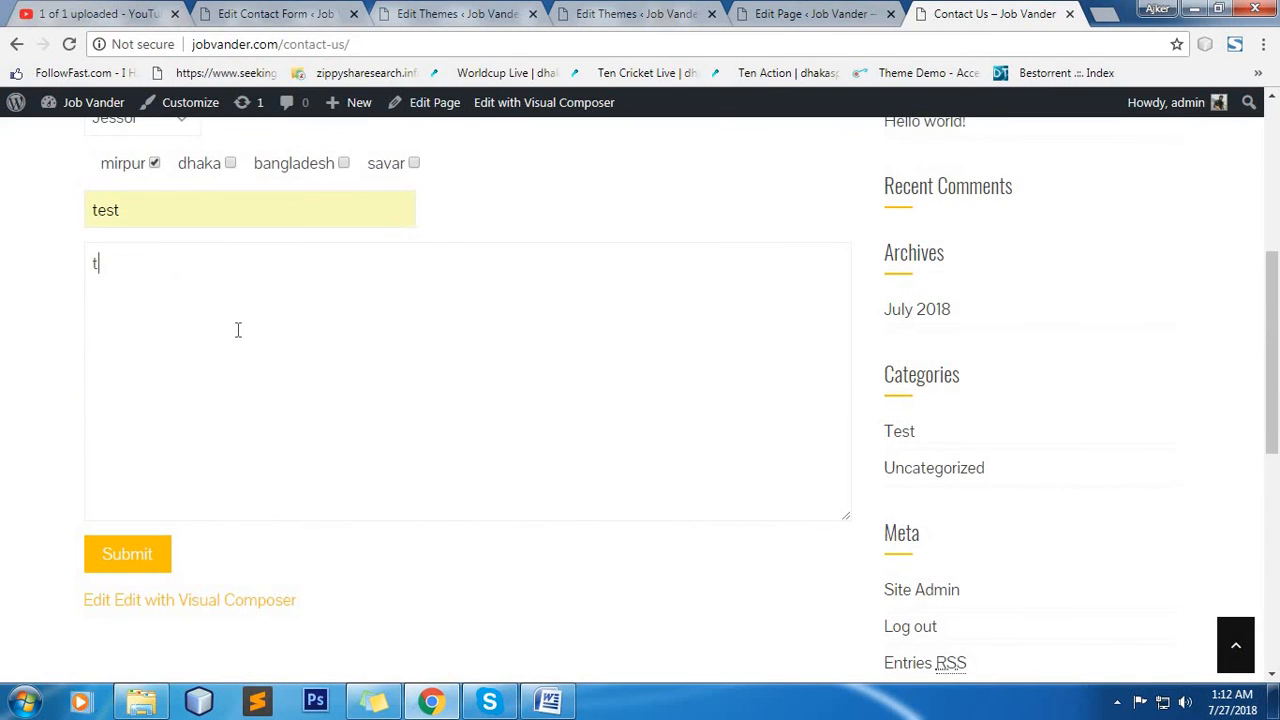
pyautogui.write('tyguiadgu;fwEA')
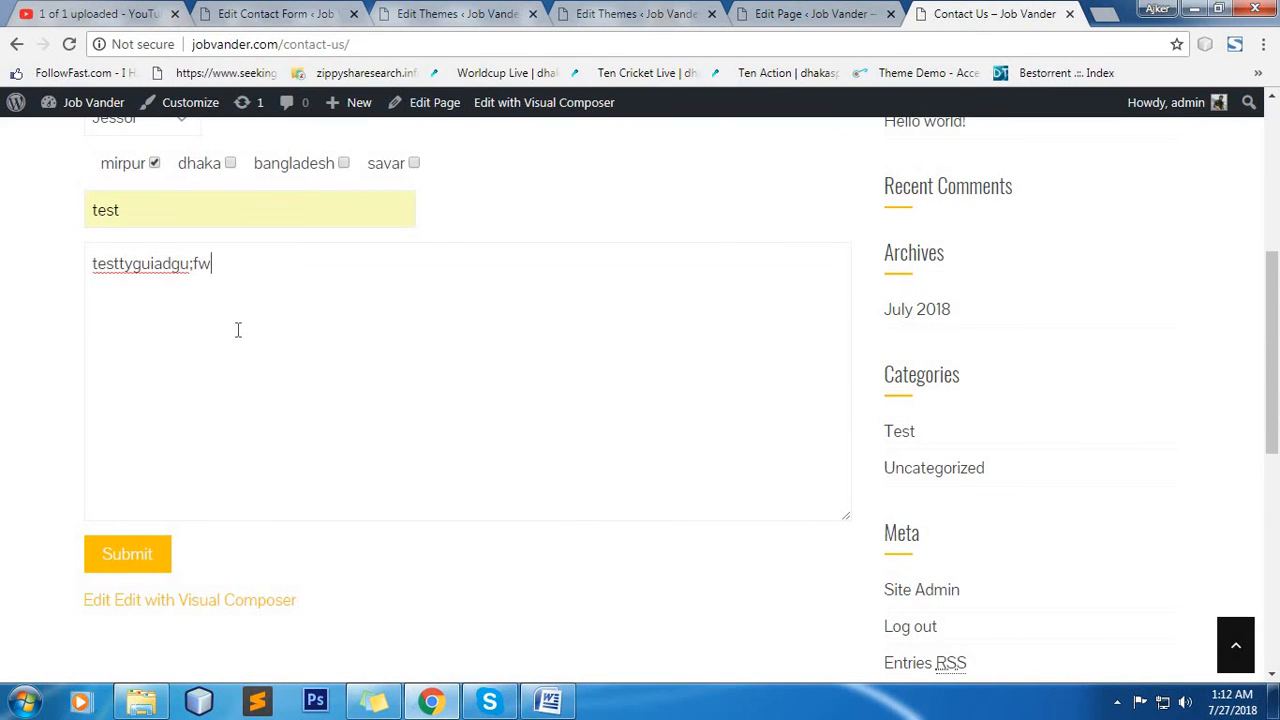
# Submit the filled-in live contact form, then check the mail template of the Contact Us form.
pyautogui.click(137, 551)
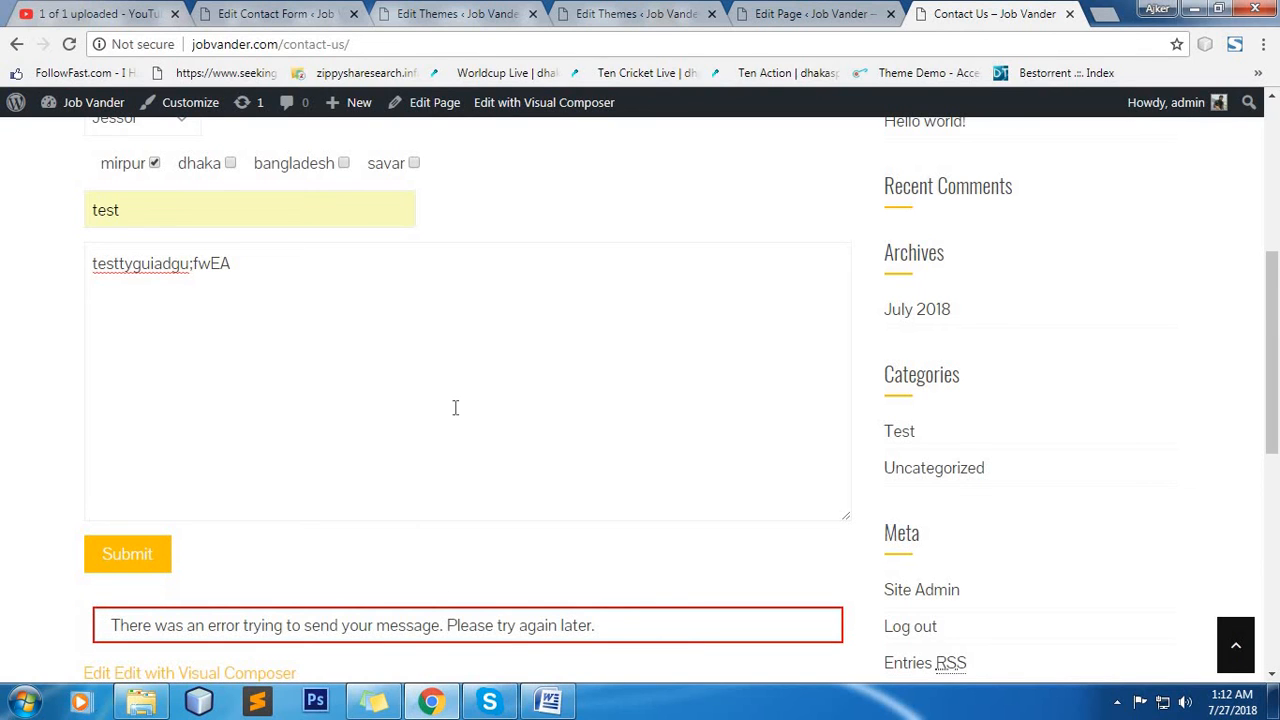
pyautogui.click(300, 14)
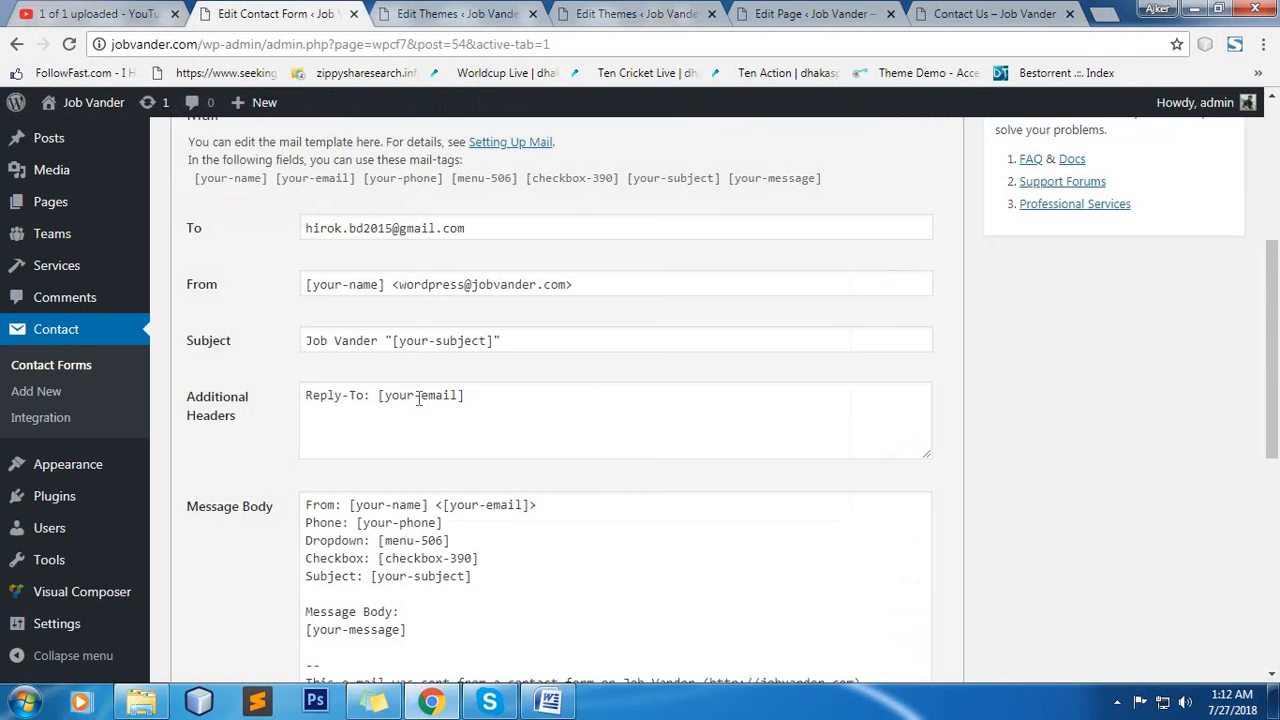
pyautogui.scroll(-4, 613, 393)
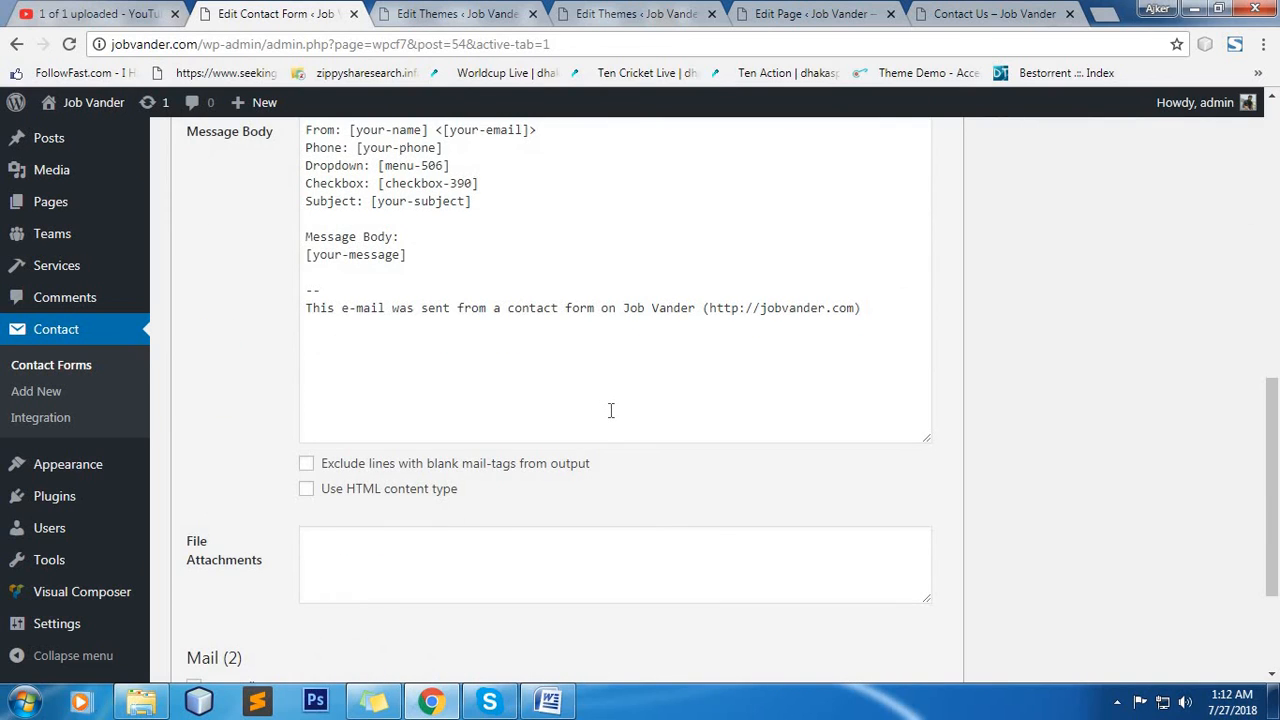
pyautogui.scroll(3, 605, 411)
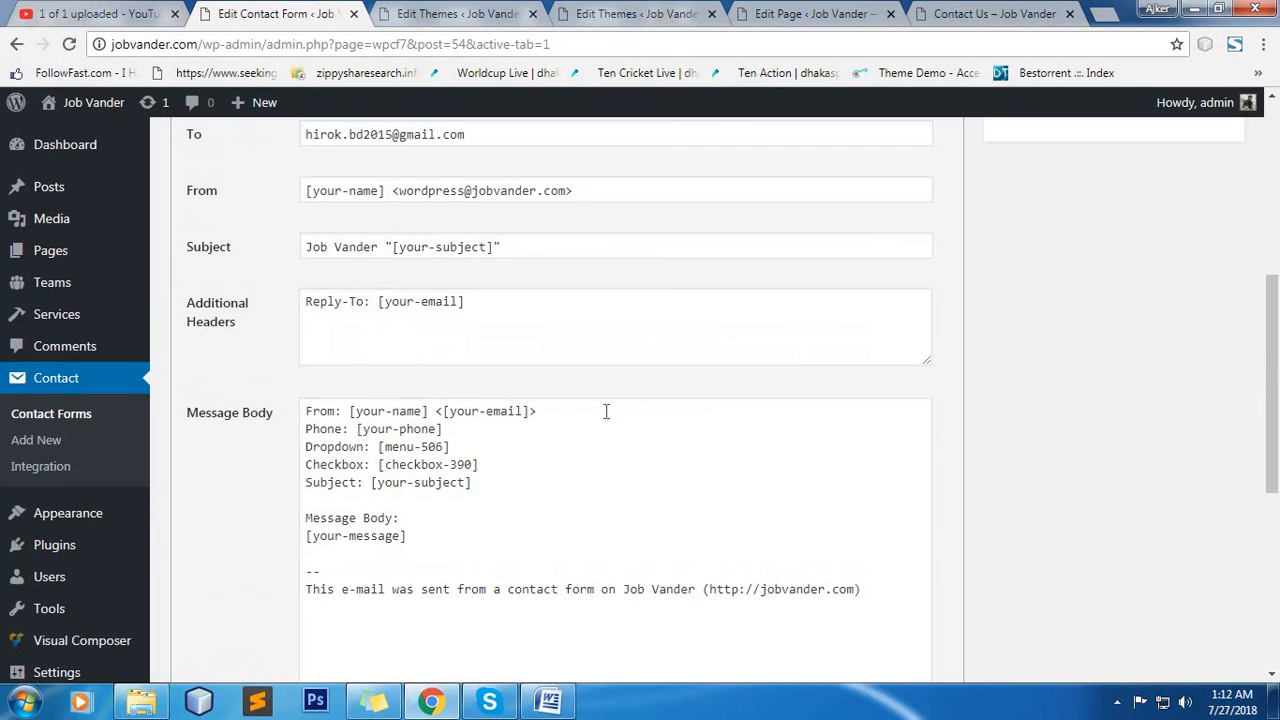
pyautogui.click(556, 420)
pyautogui.scroll(2, 639, 451)
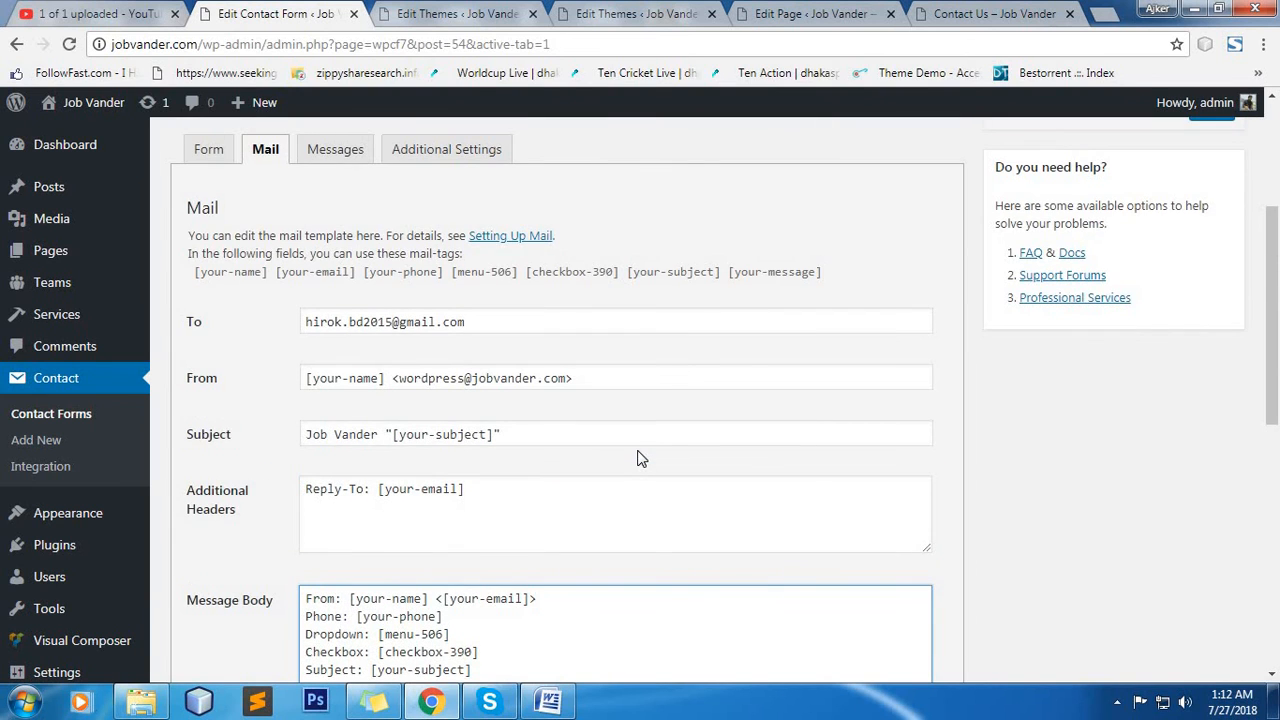
# Check the form's response messages, then examine the select, checkbox, subject and message tags in the form template.
pyautogui.click(335, 152)
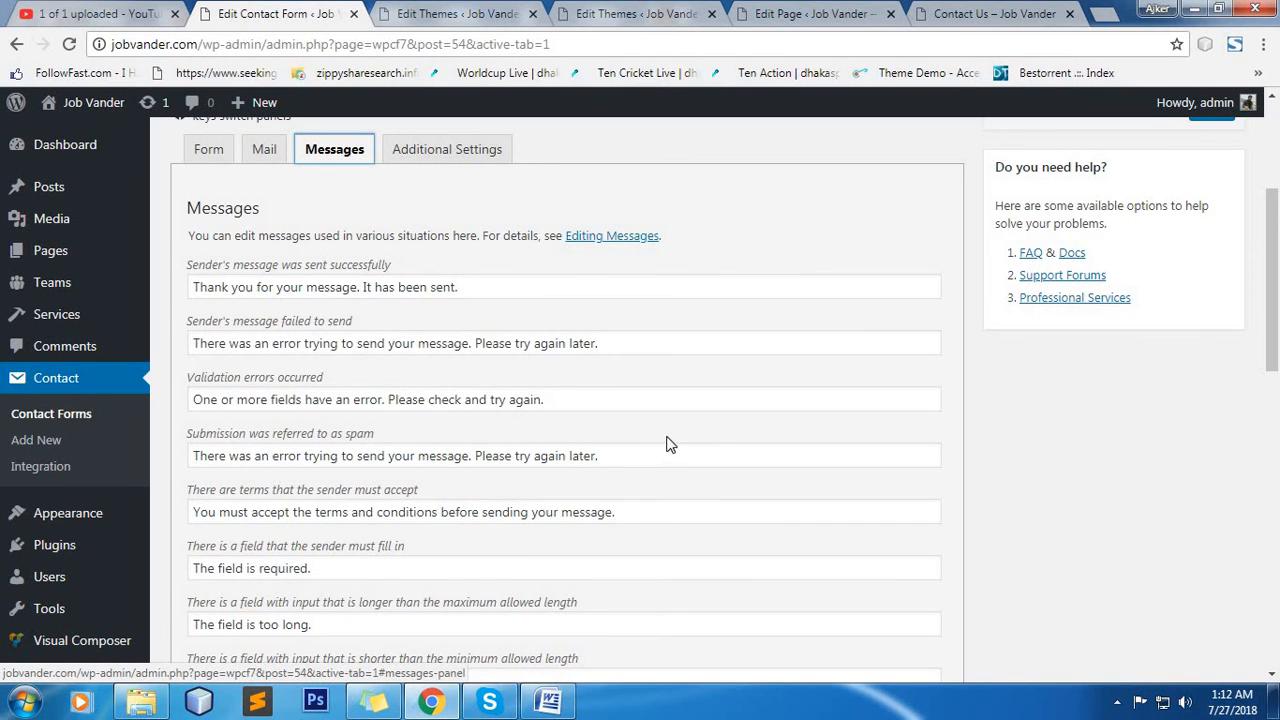
pyautogui.click(244, 150)
pyautogui.click(212, 152)
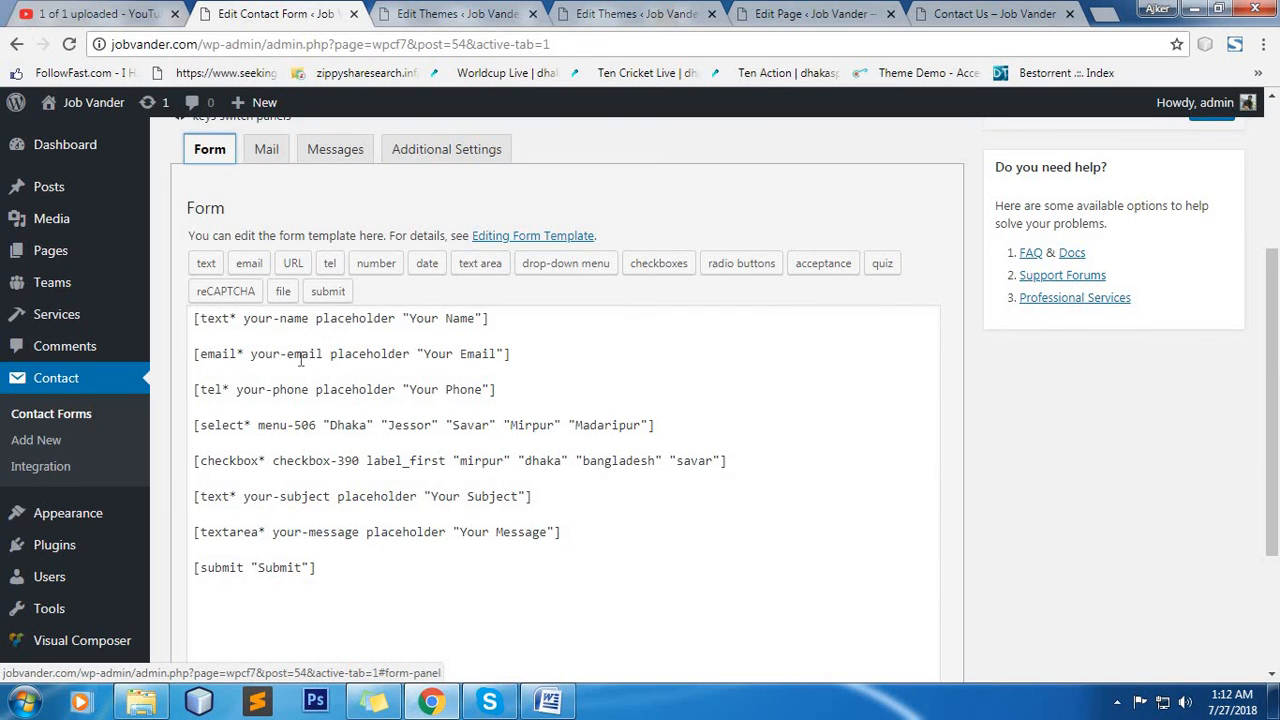
pyautogui.click(302, 425)
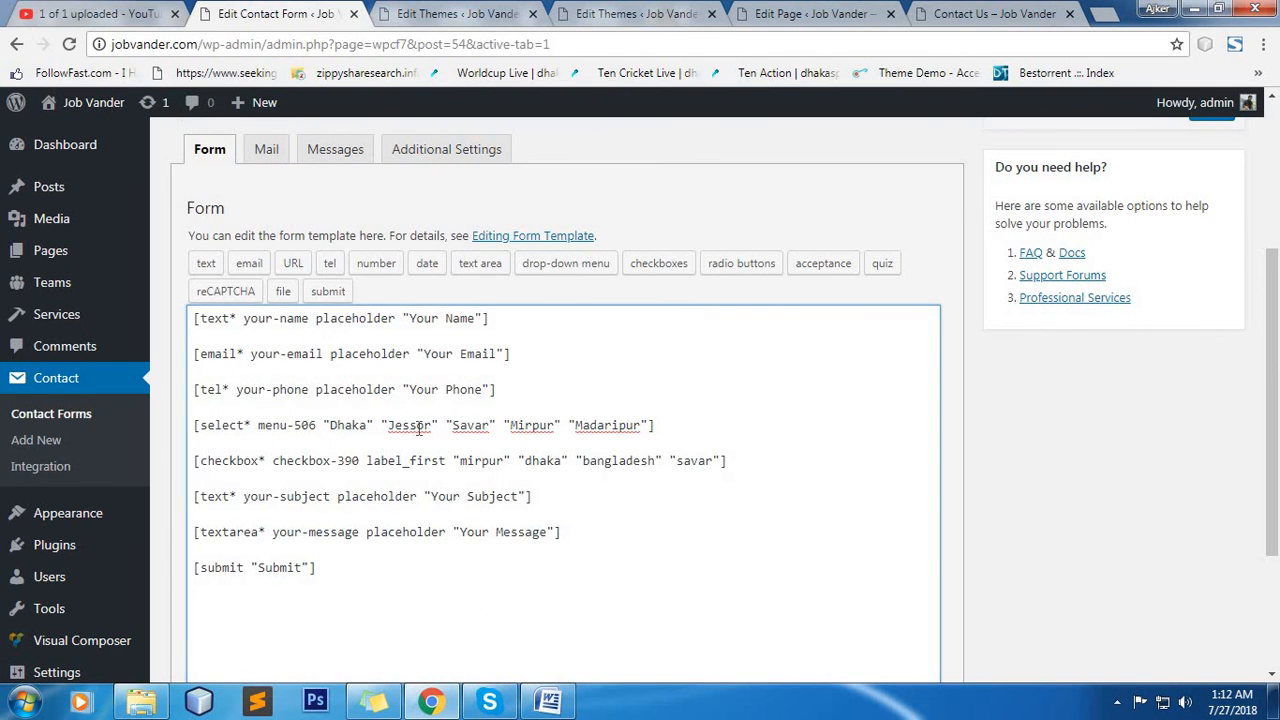
pyautogui.click(606, 425)
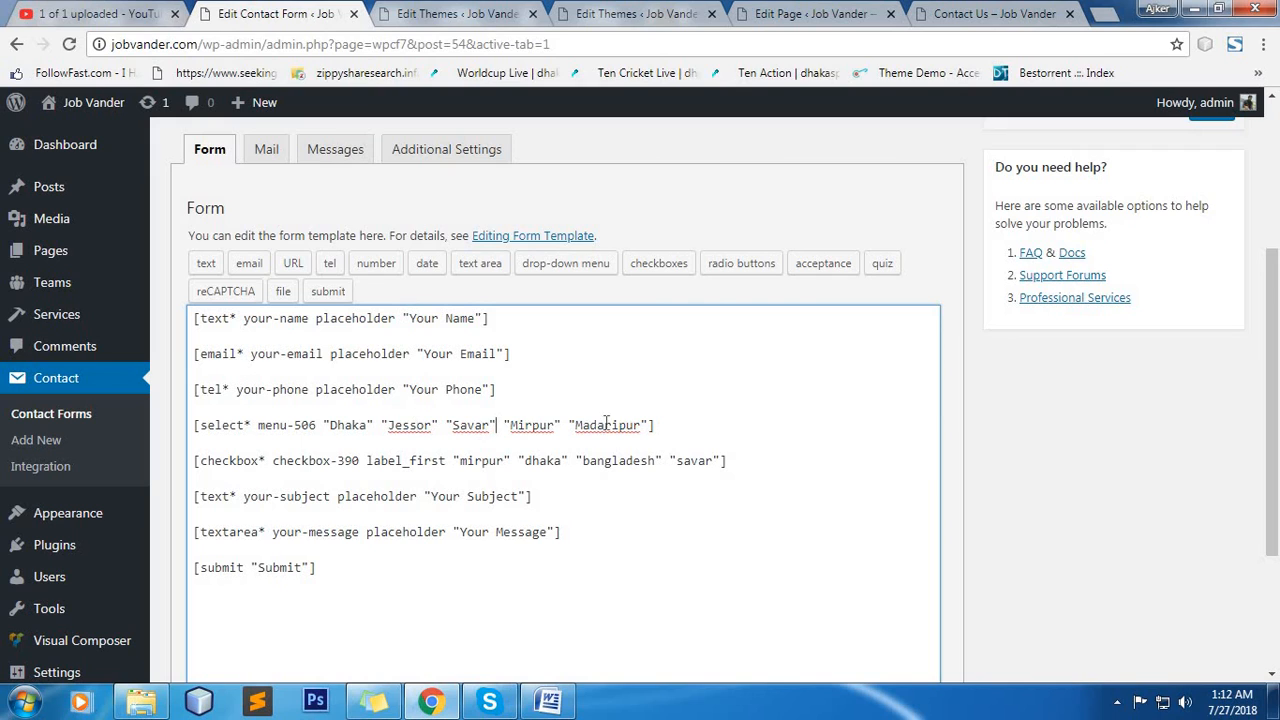
pyautogui.click(532, 460)
pyautogui.click(259, 461)
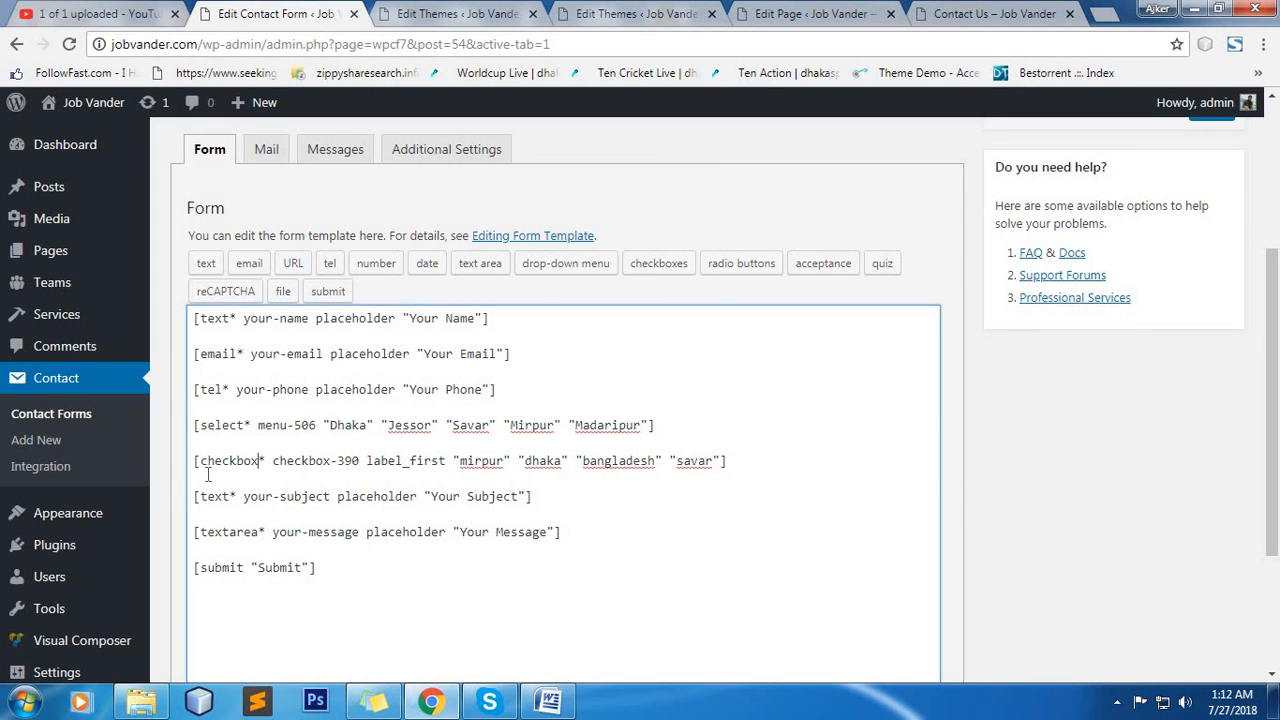
pyautogui.moveTo(302, 532); pyautogui.dragTo(310, 531)
pyautogui.click(498, 527)
pyautogui.click(634, 514)
pyautogui.scroll(-3, 858, 438)
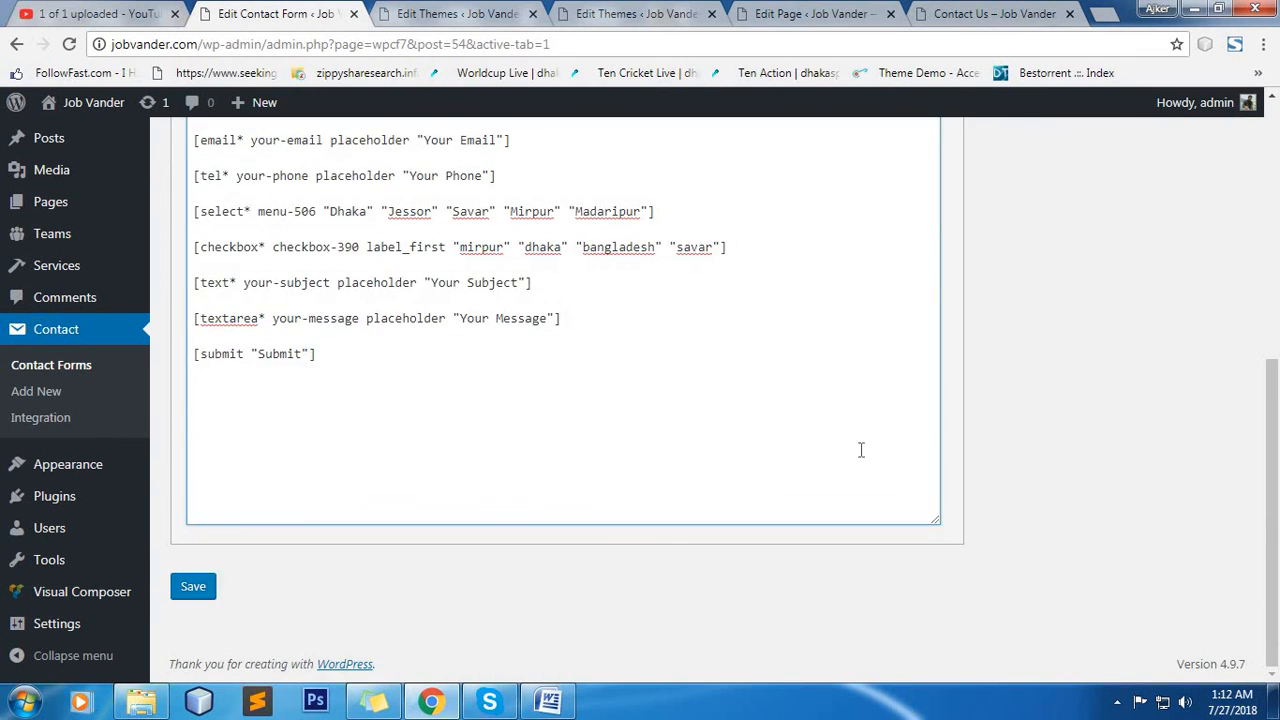
pyautogui.scroll(5, 864, 449)
pyautogui.scroll(1, 910, 435)
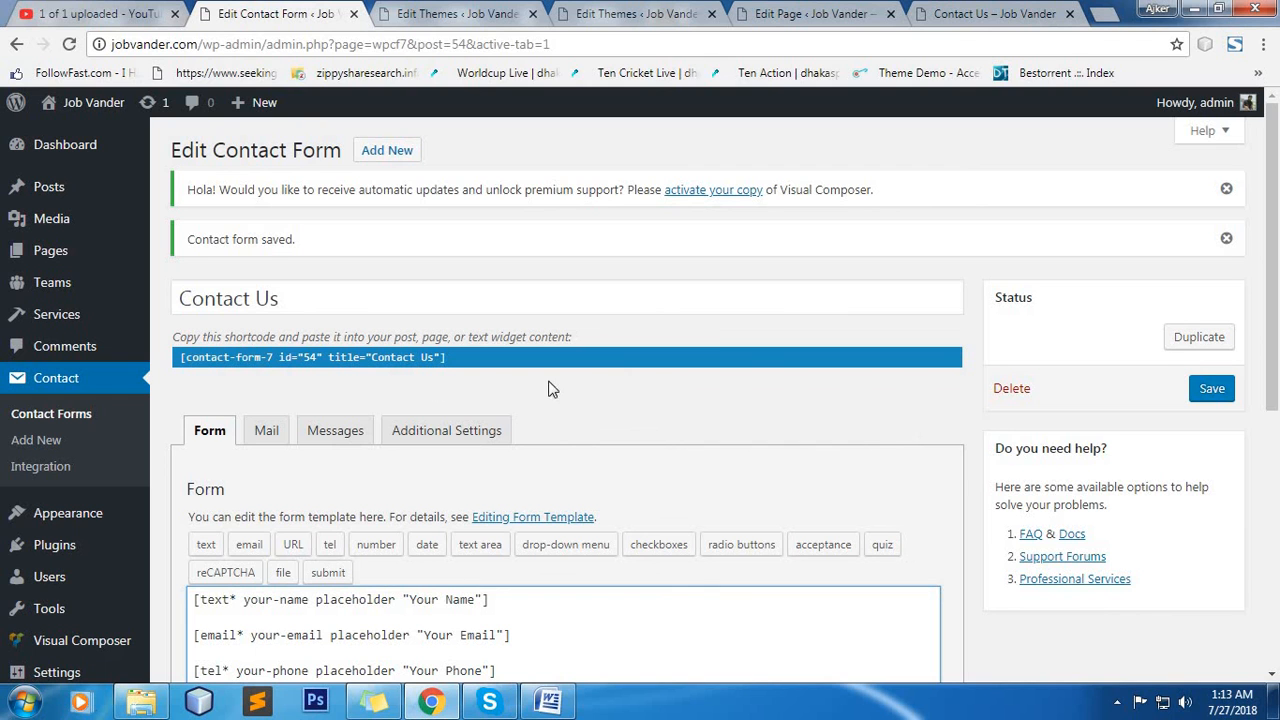
pyautogui.scroll(-5, 723, 430)
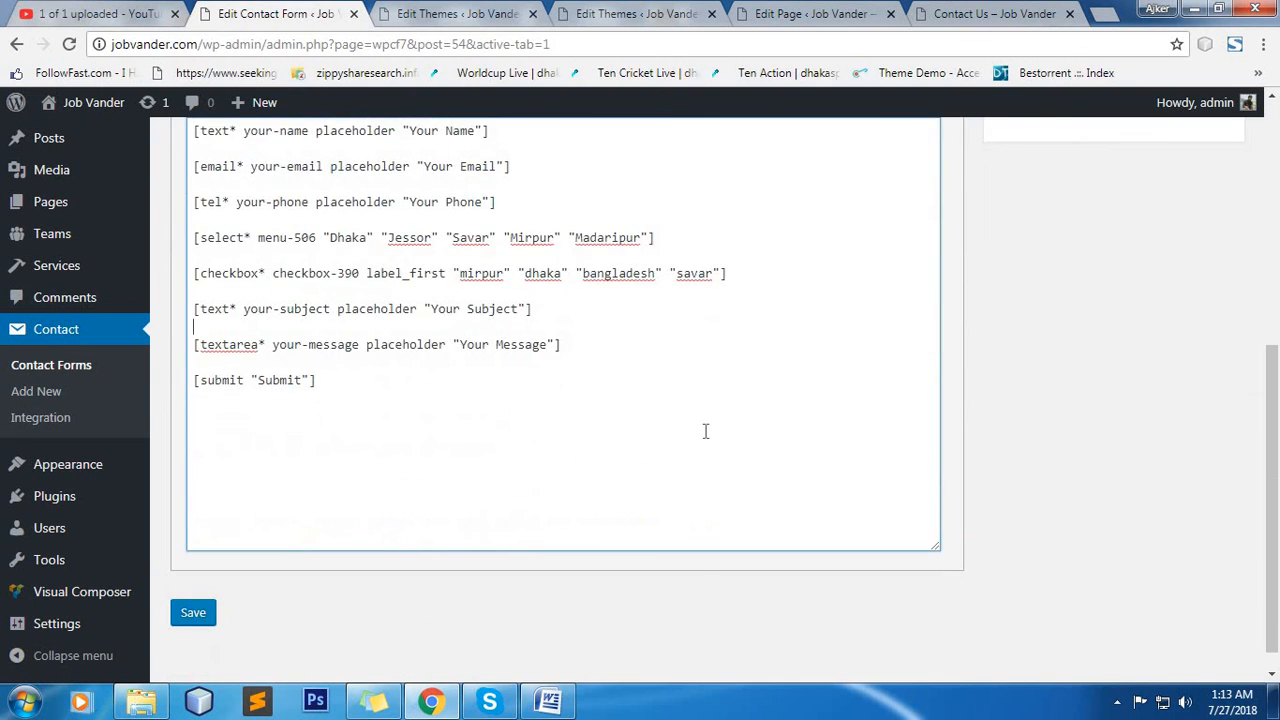
pyautogui.scroll(4, 690, 431)
# Compare the mail template's message body with the form fields, checking the phone, dropdown, checkbox, subject and message tags.
pyautogui.click(268, 250)
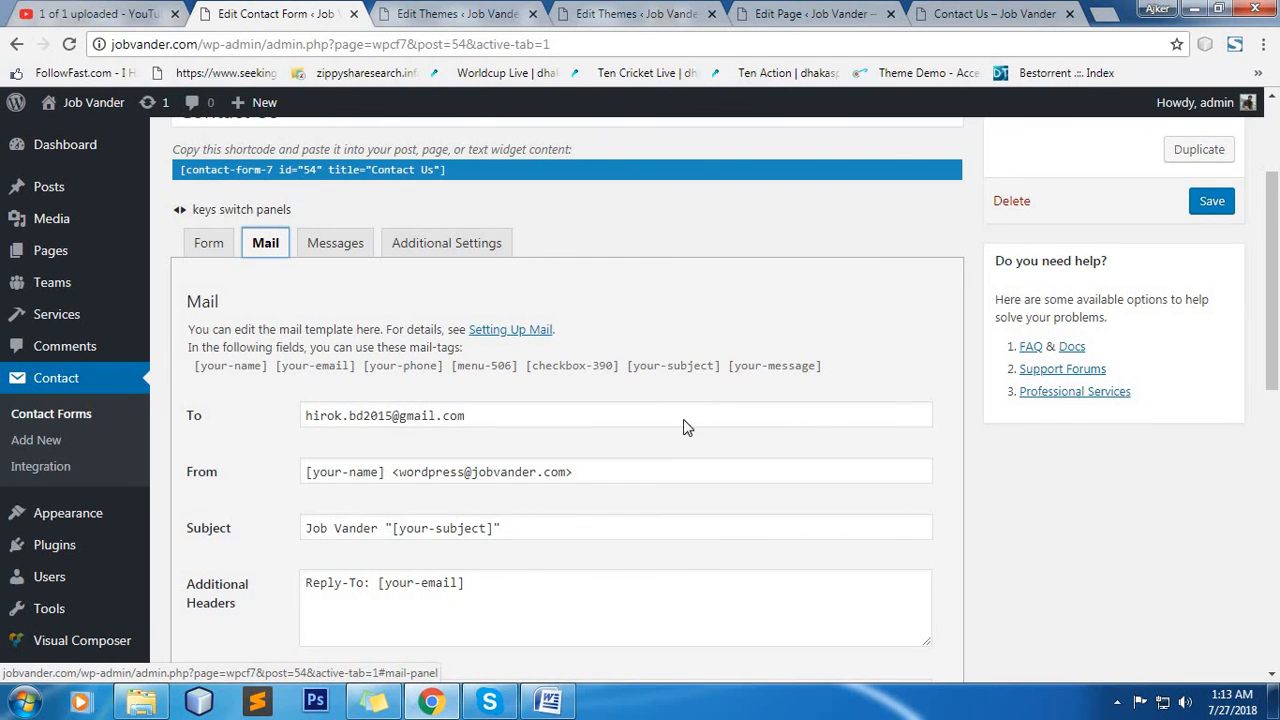
pyautogui.scroll(-5, 687, 427)
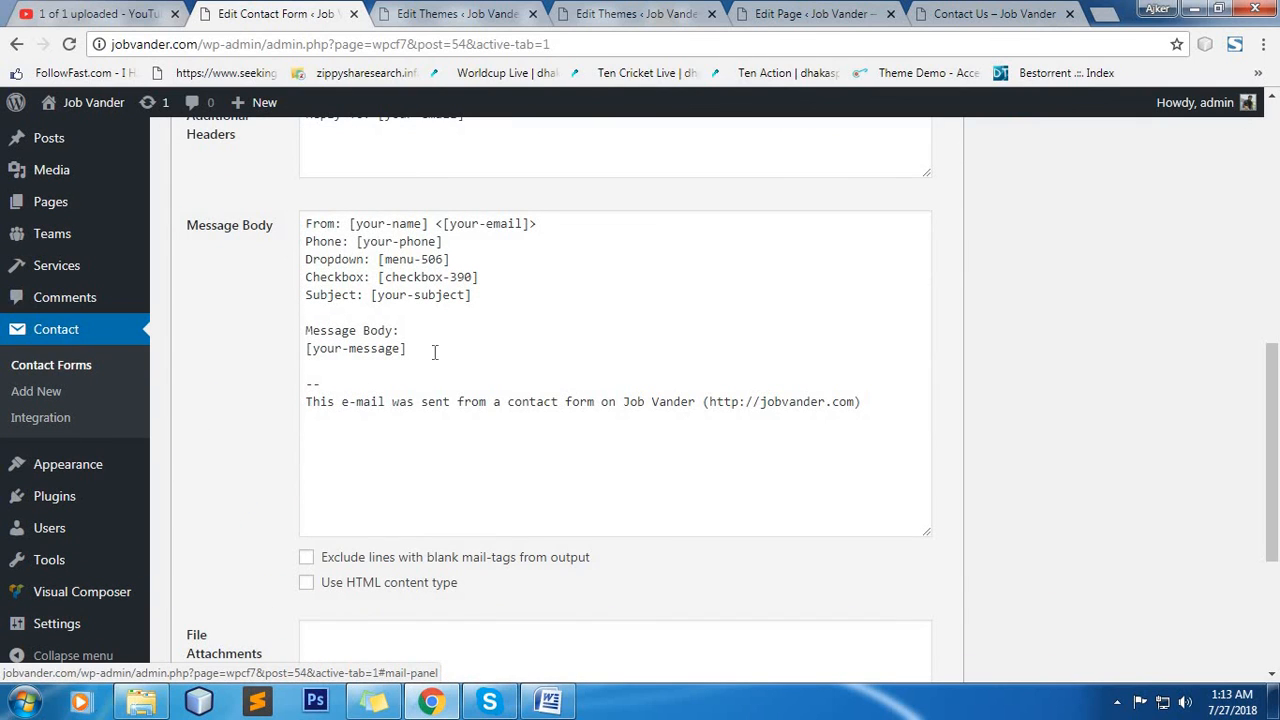
pyautogui.click(421, 350)
pyautogui.click(492, 297)
pyautogui.click(507, 276)
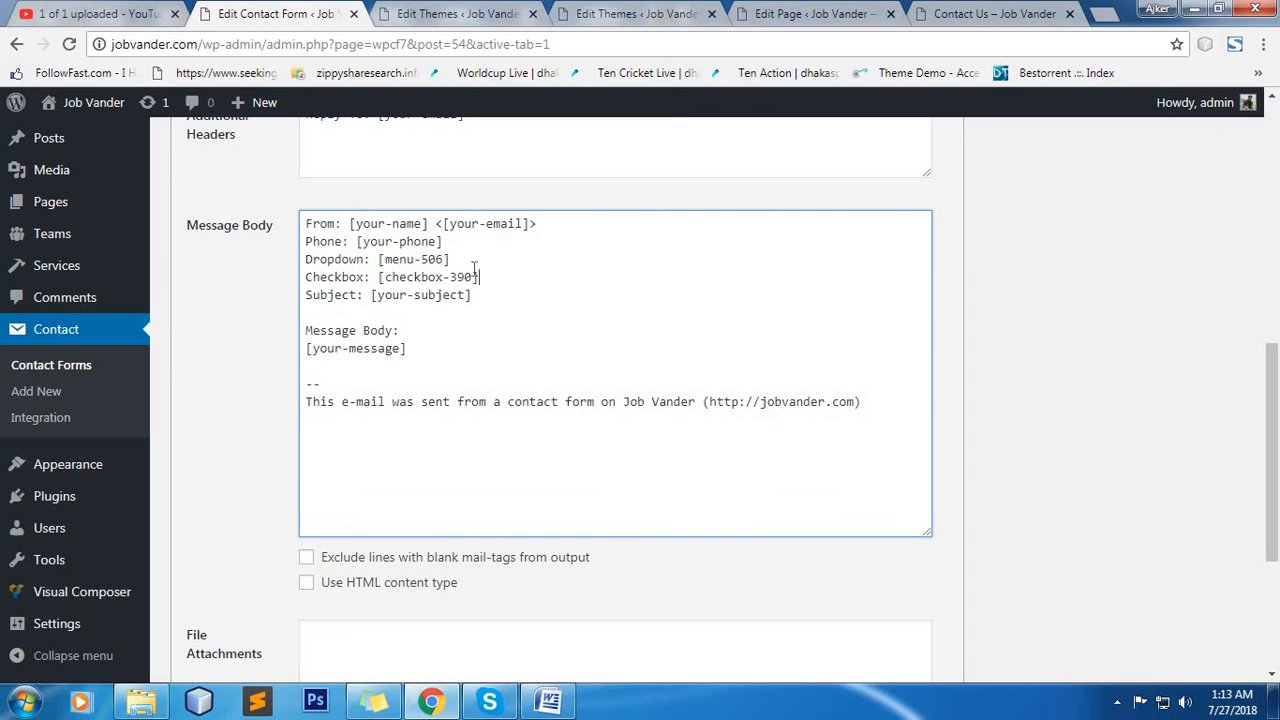
pyautogui.click(457, 242)
pyautogui.scroll(7, 722, 424)
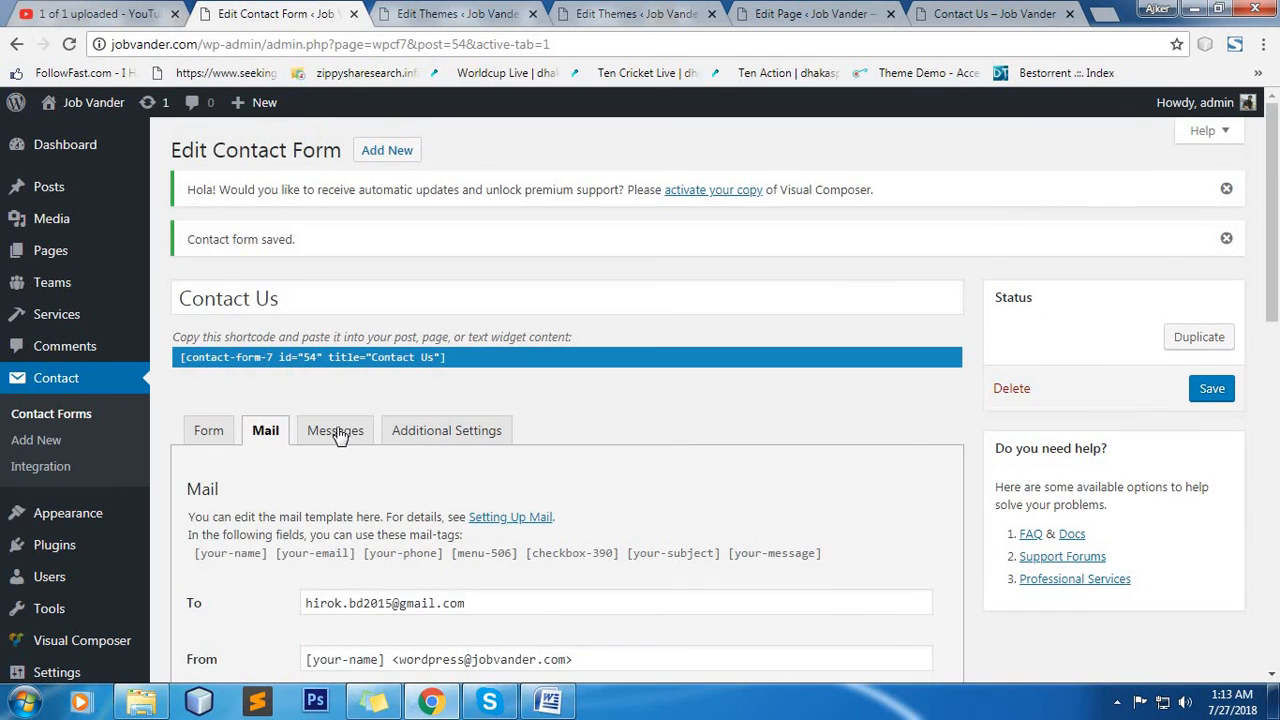
# Examine the form's response messages, from the sending notices to the date, file upload and number errors.
pyautogui.click(340, 432)
pyautogui.scroll(-3, 706, 424)
pyautogui.scroll(-2, 460, 410)
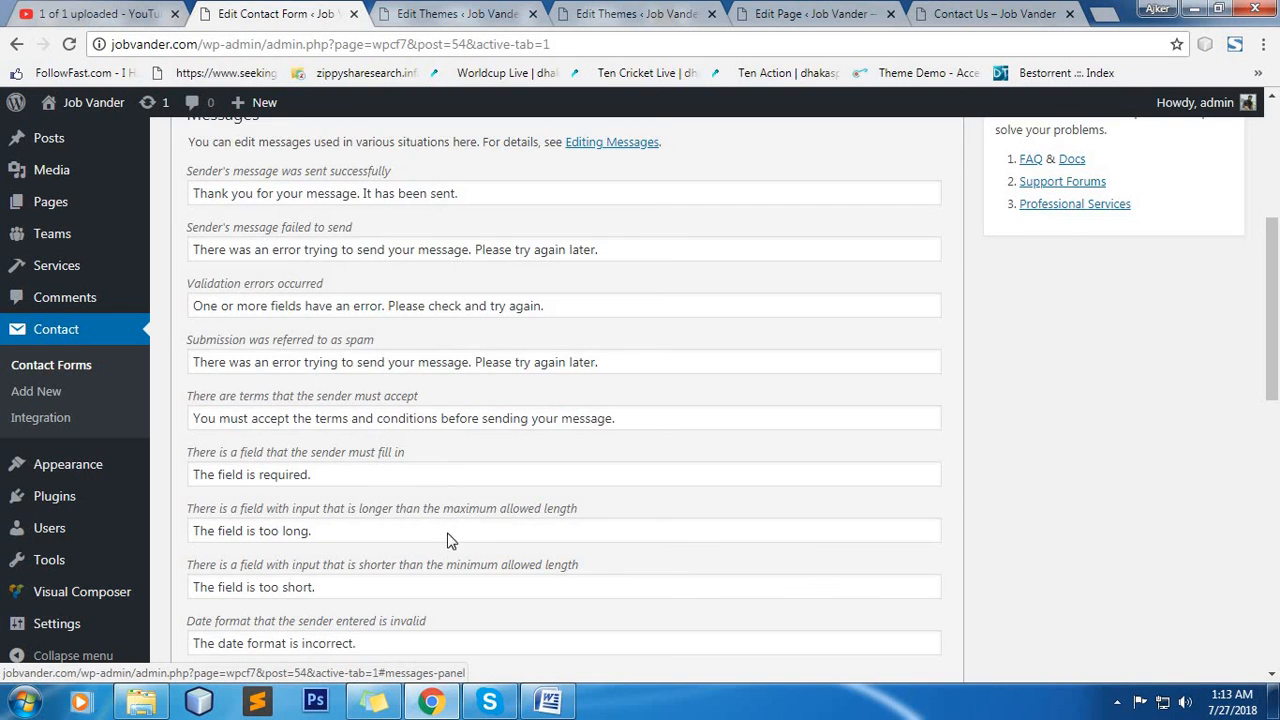
pyautogui.scroll(-1, 447, 540)
pyautogui.scroll(-4, 449, 506)
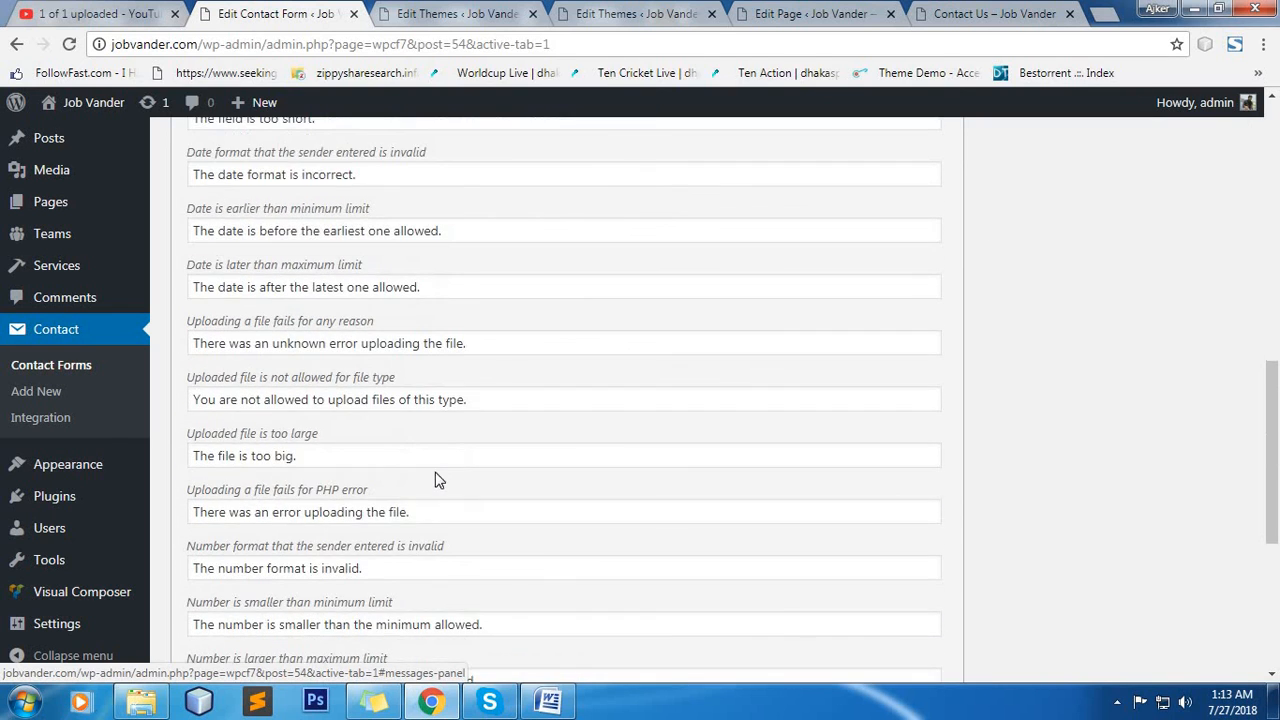
pyautogui.scroll(-4, 437, 478)
pyautogui.scroll(3, 485, 457)
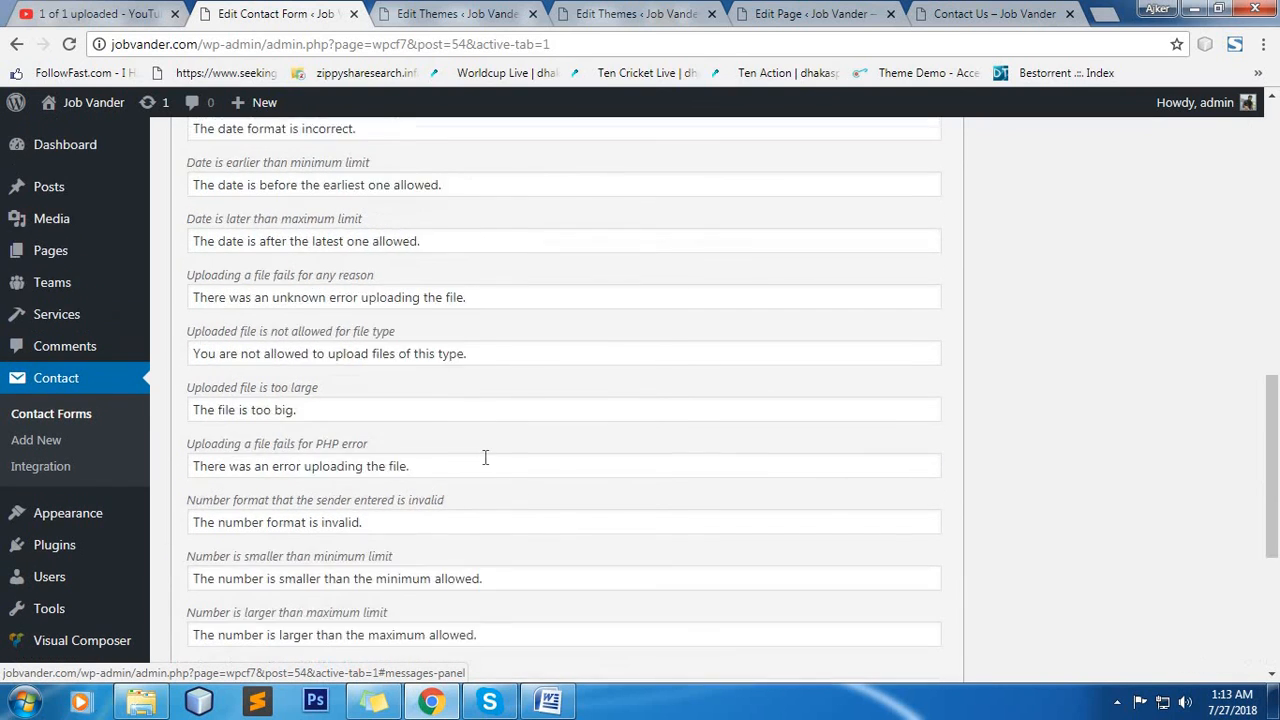
pyautogui.scroll(9, 485, 457)
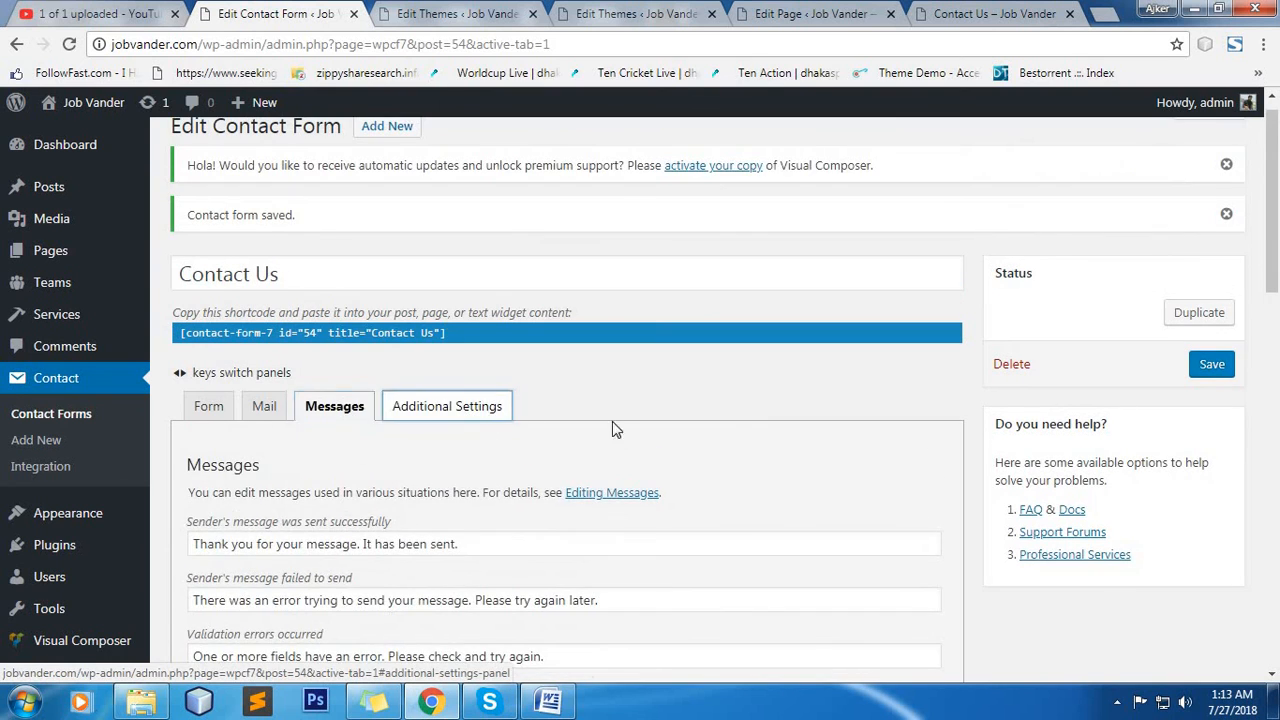
# Look at the form's Additional Settings area for customization code snippets.
pyautogui.scroll(-2, 786, 434)
pyautogui.click(363, 424)
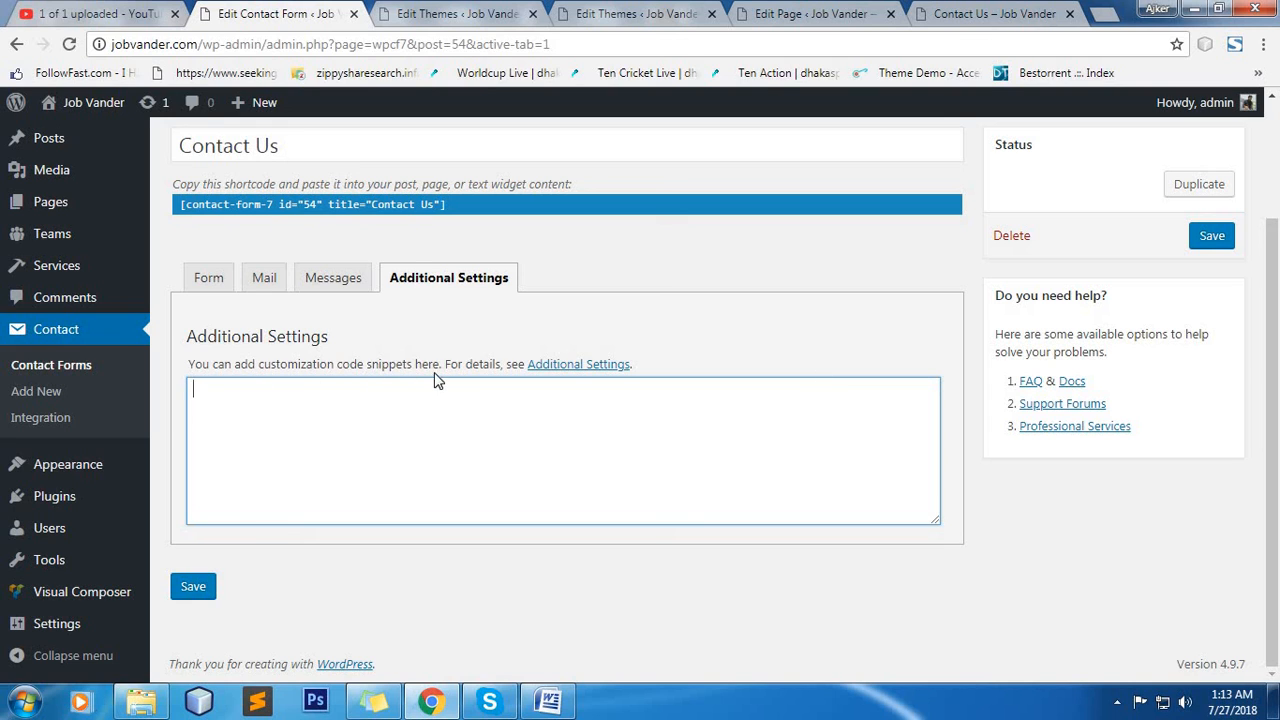
pyautogui.click(330, 279)
pyautogui.click(274, 286)
pyautogui.click(397, 284)
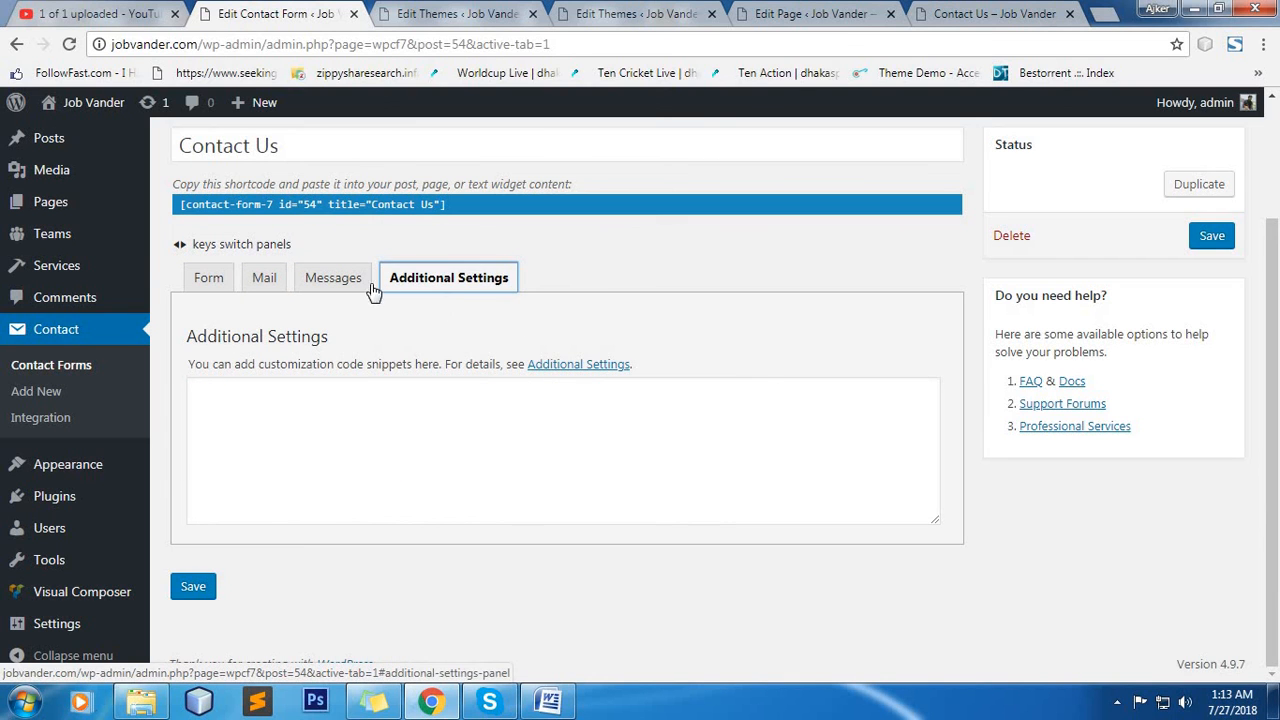
# Return to the mail template and review its recipient, sender, subject, headers and message body.
pyautogui.click(336, 279)
pyautogui.moveTo(170, 286); pyautogui.dragTo(208, 291)
pyautogui.click(208, 289)
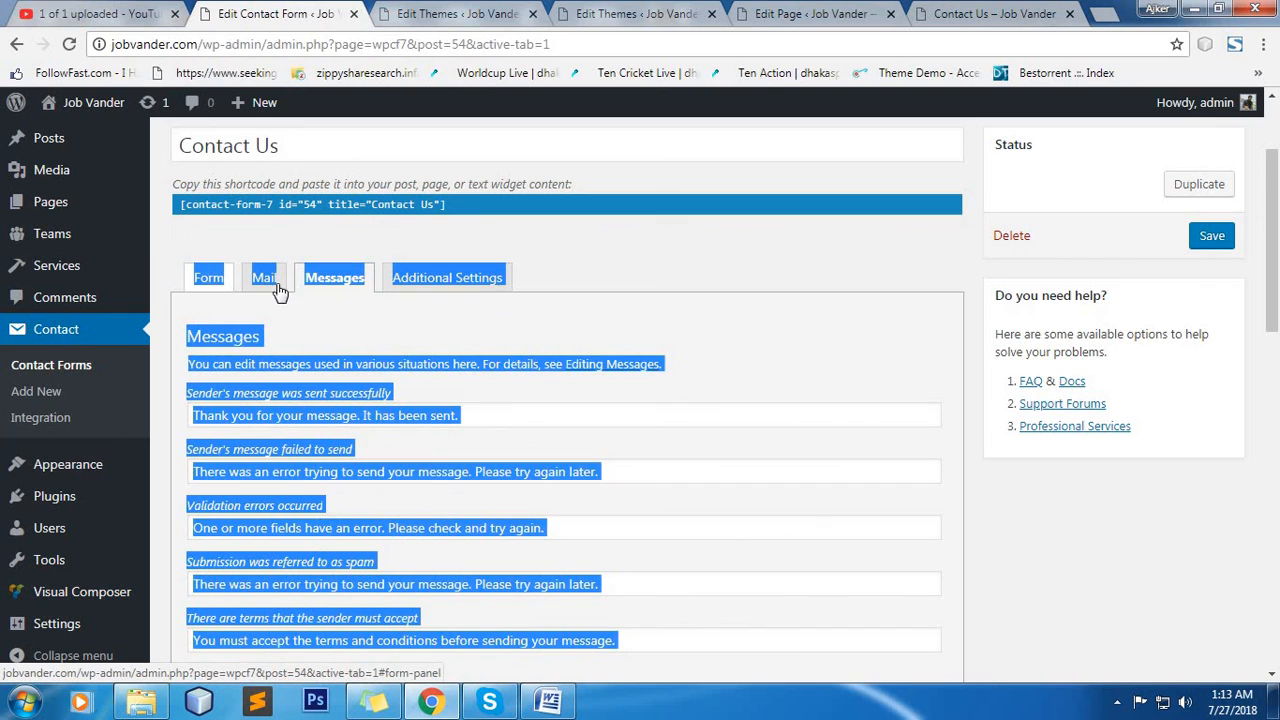
pyautogui.click(276, 289)
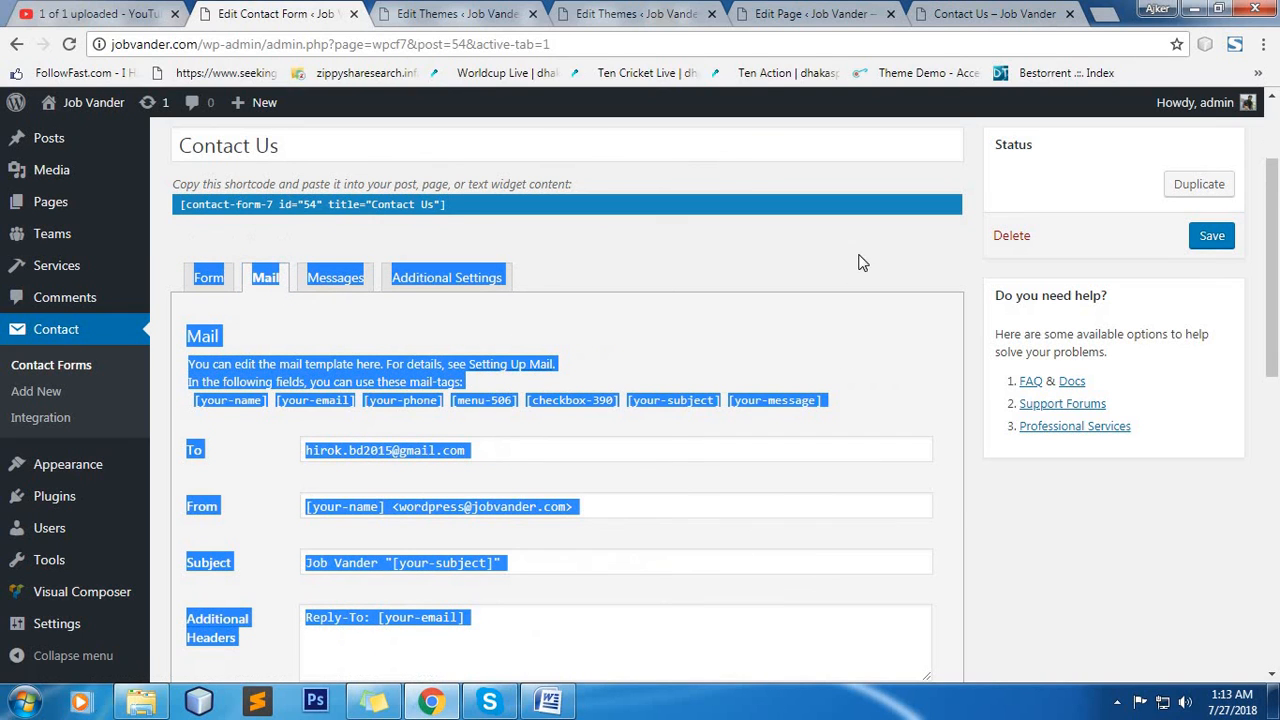
pyautogui.click(1217, 503)
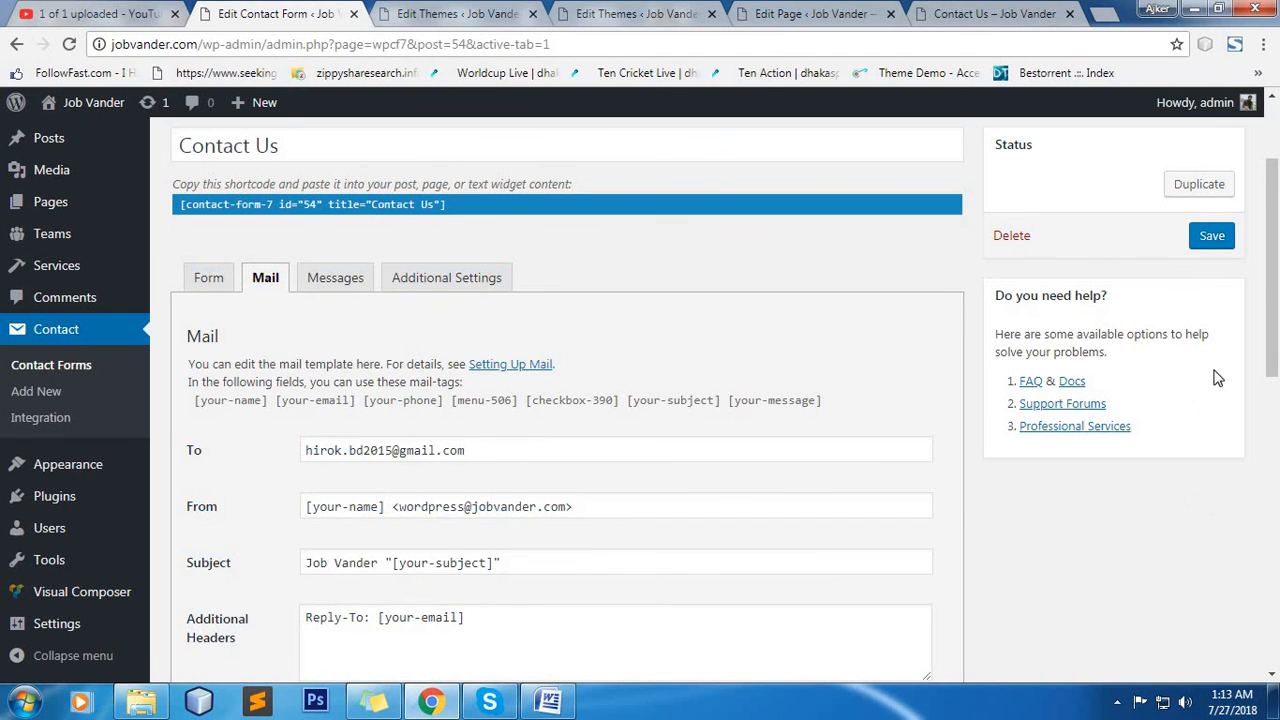
pyautogui.moveTo(1275, 230); pyautogui.dragTo(1277, 120)
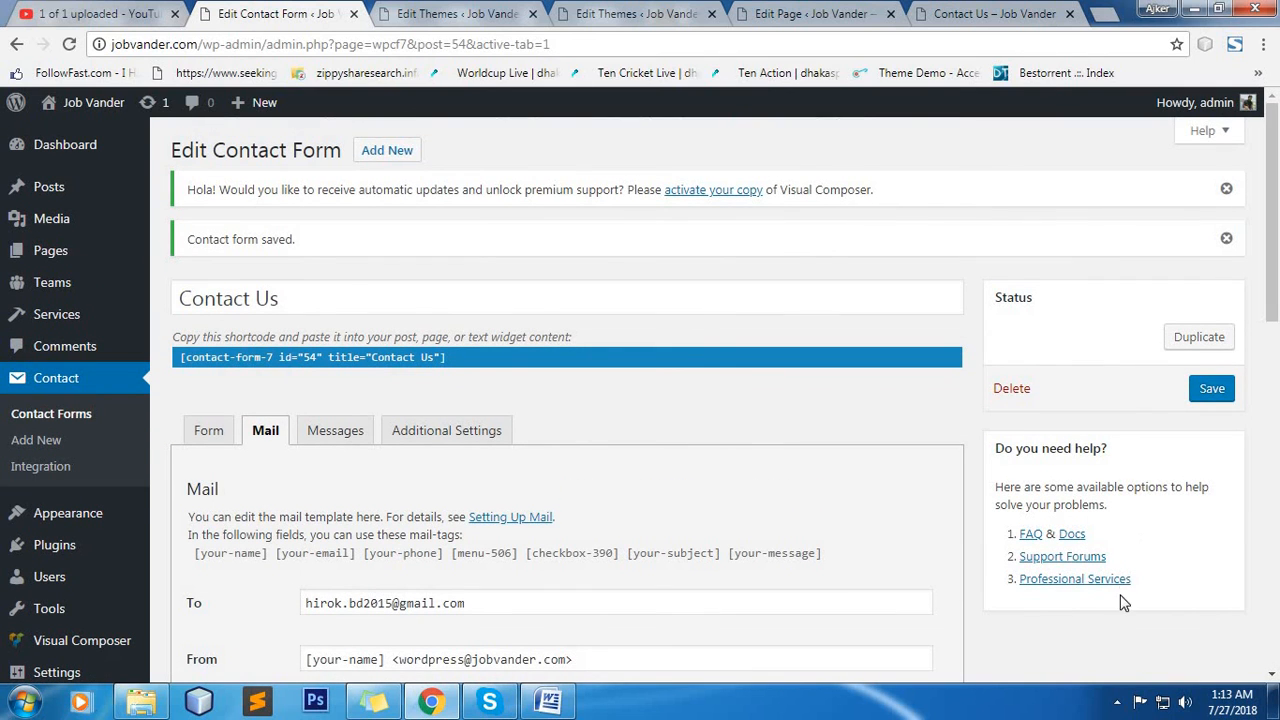
pyautogui.scroll(-3, 1163, 468)
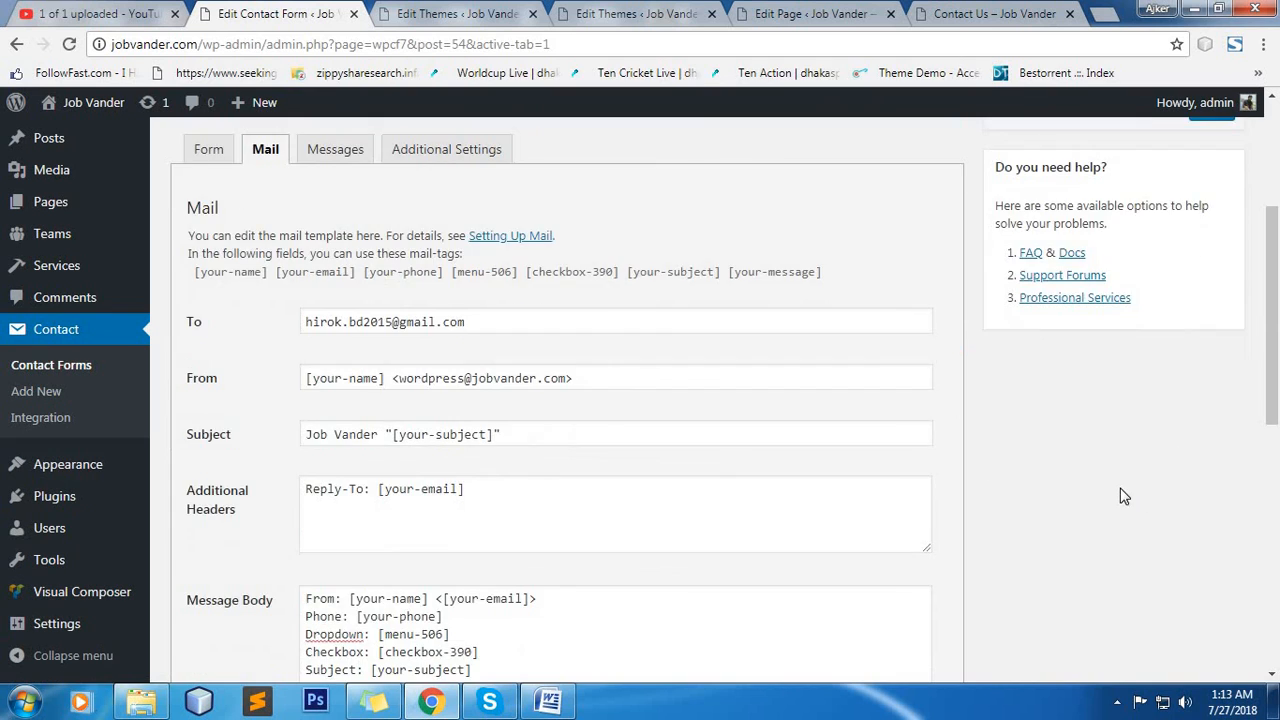
pyautogui.scroll(-4, 1124, 497)
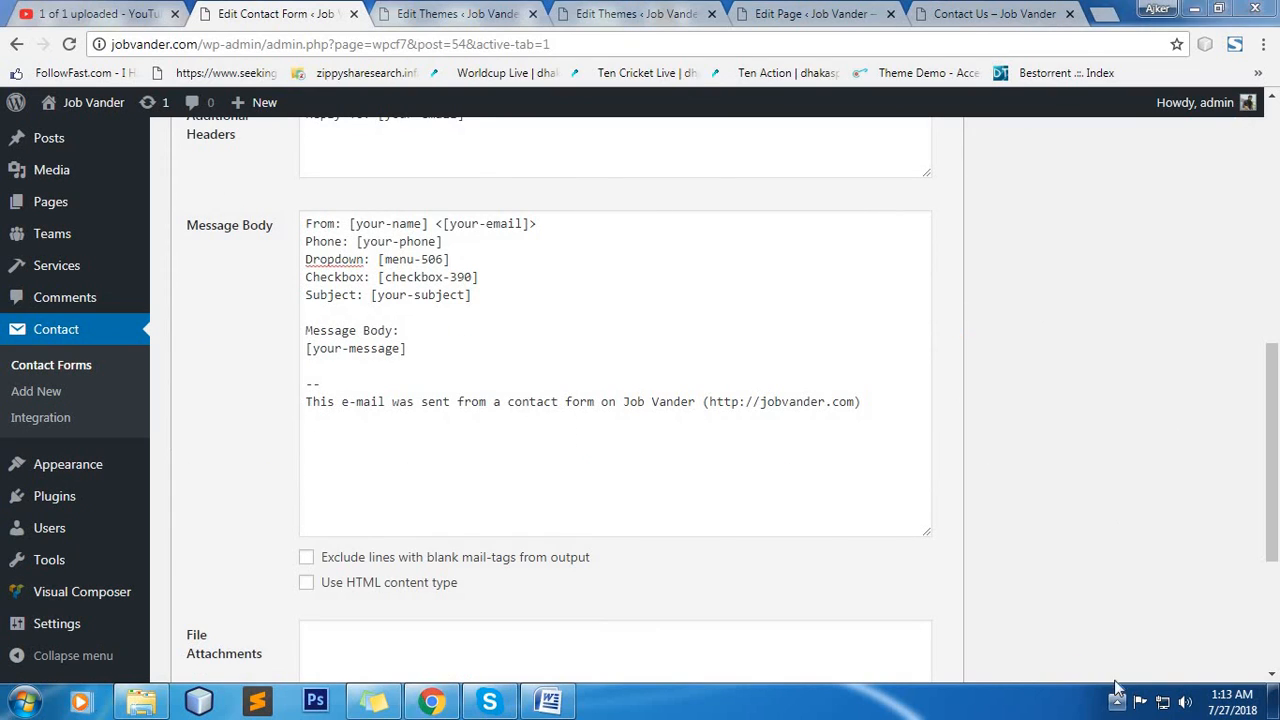